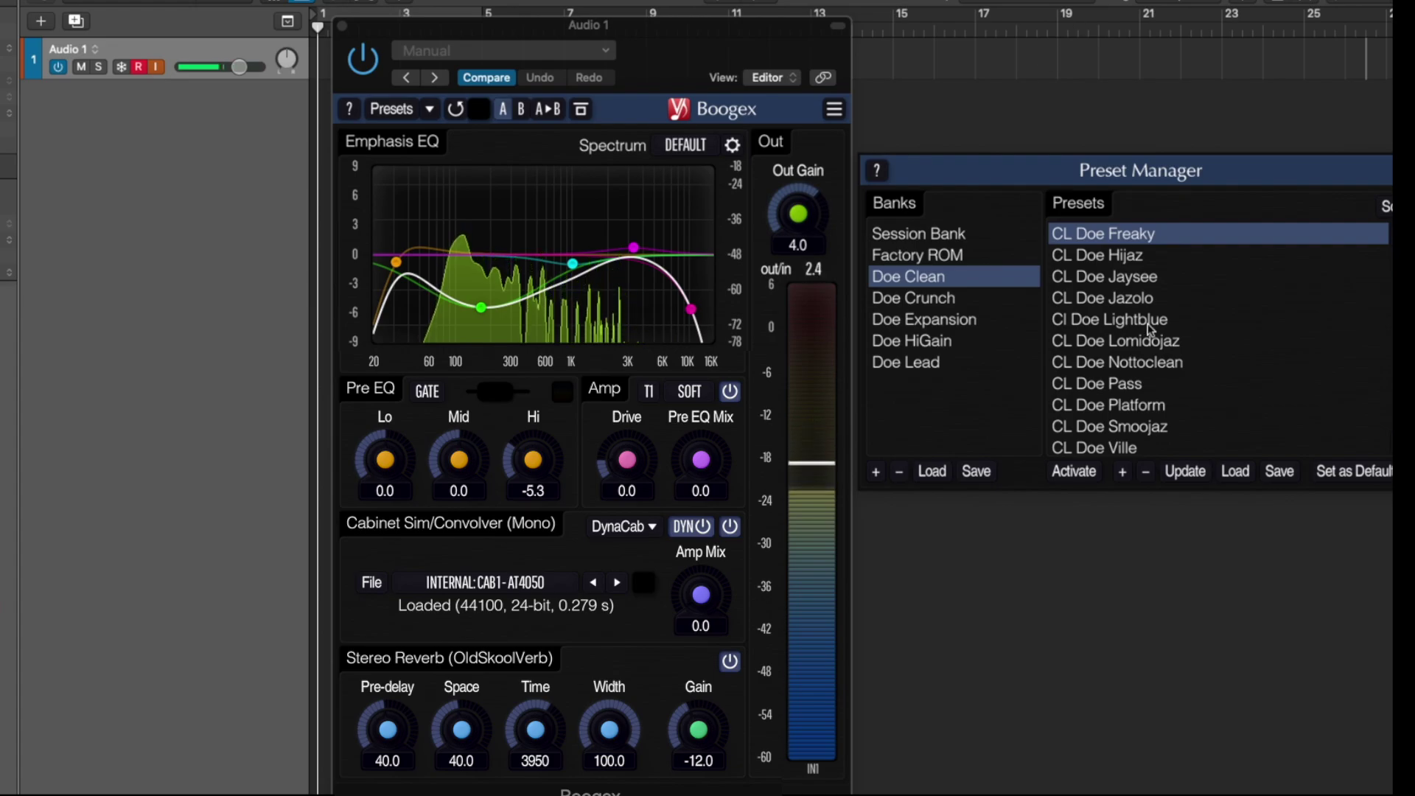
Audition the Doe Clean presets one after another, from CL Doe Hijaz through CL Doe Nottoclean
click(1165, 254)
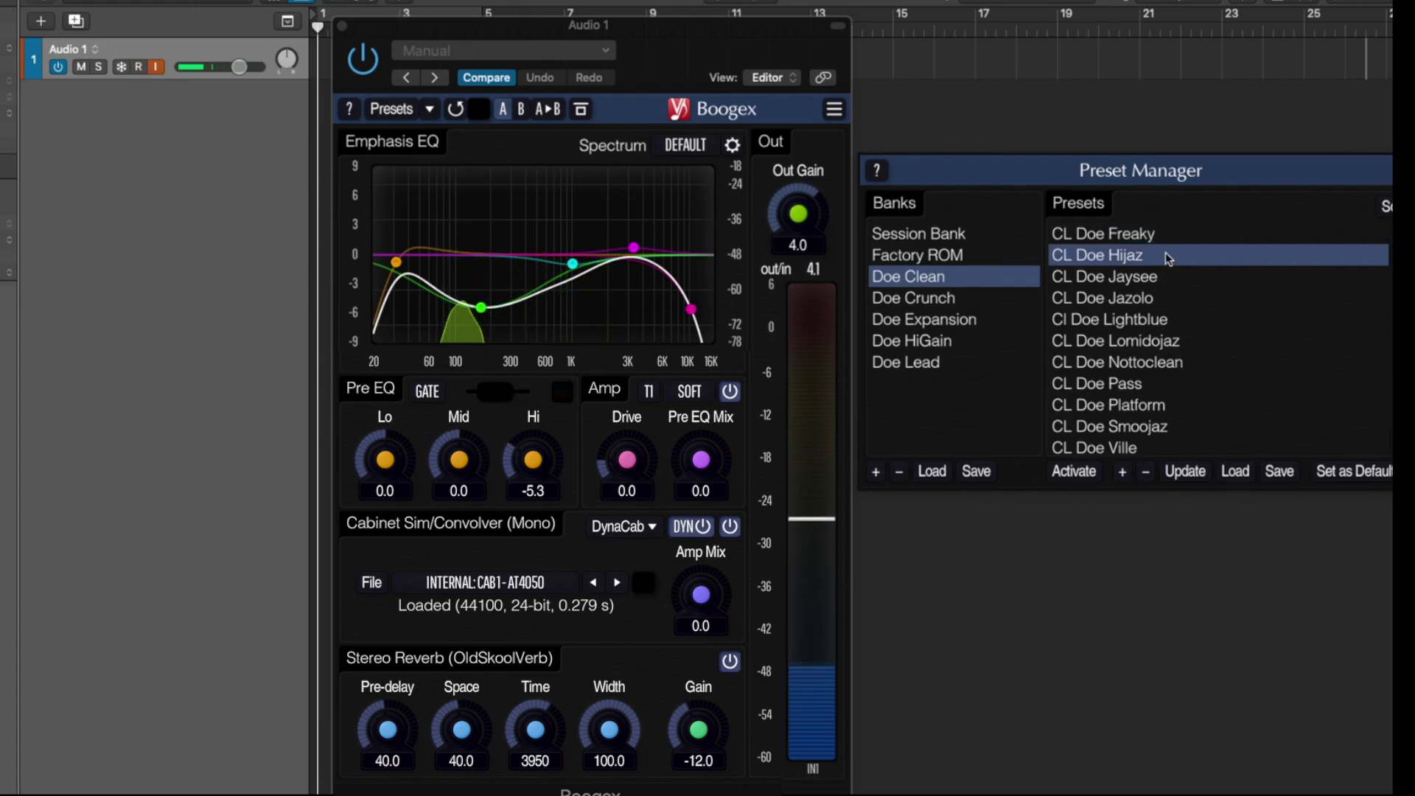
double_click(1165, 255)
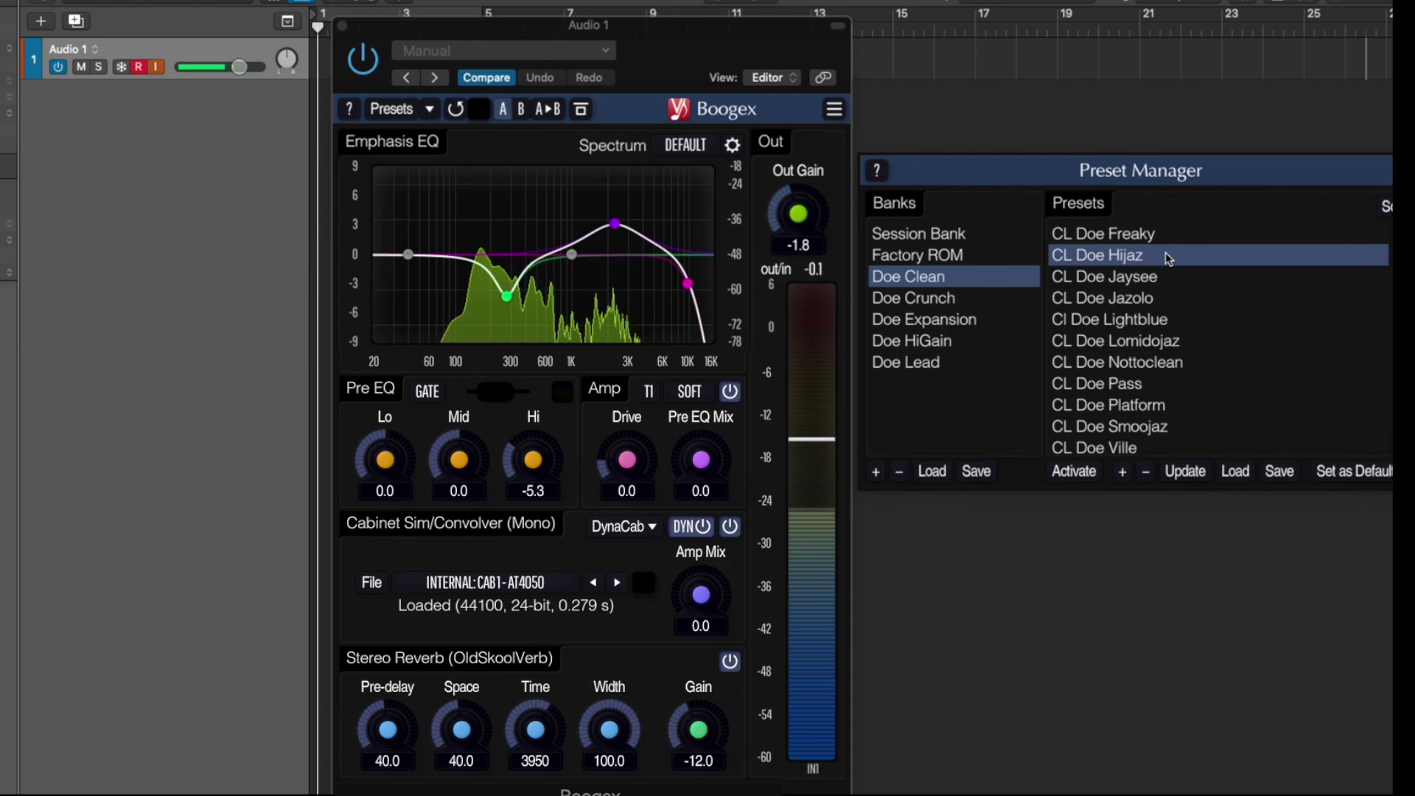
click(1170, 277)
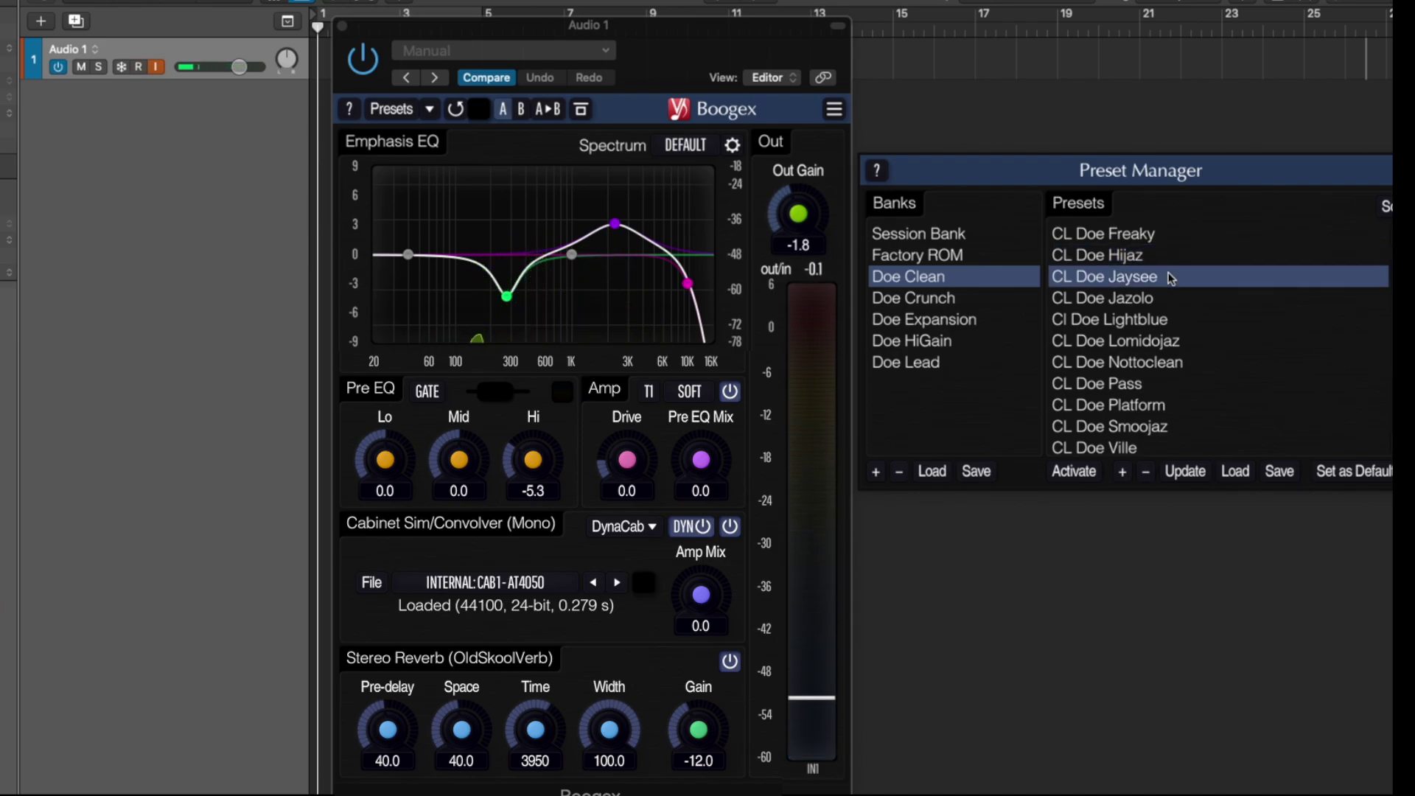
double_click(1170, 277)
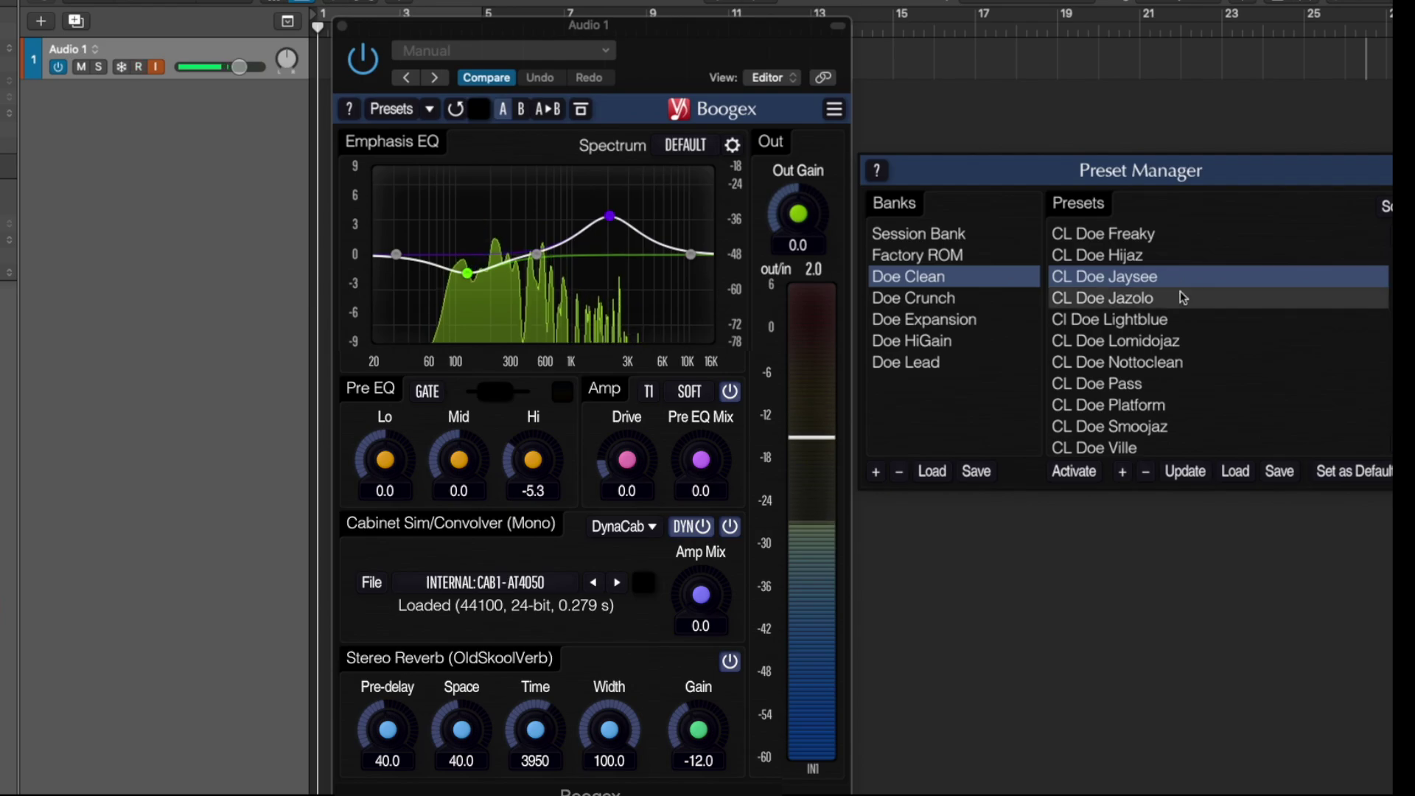
click(1184, 297)
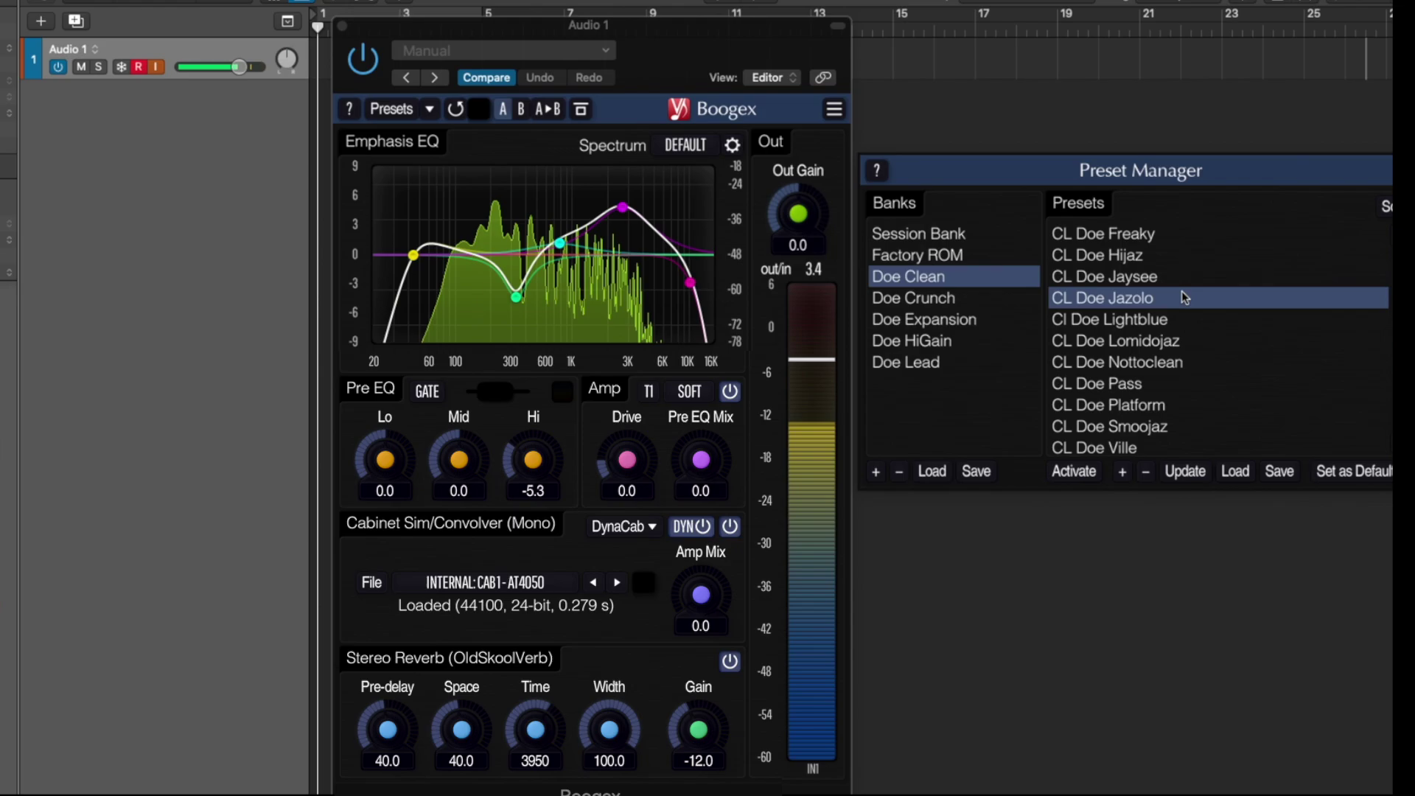
click(1199, 318)
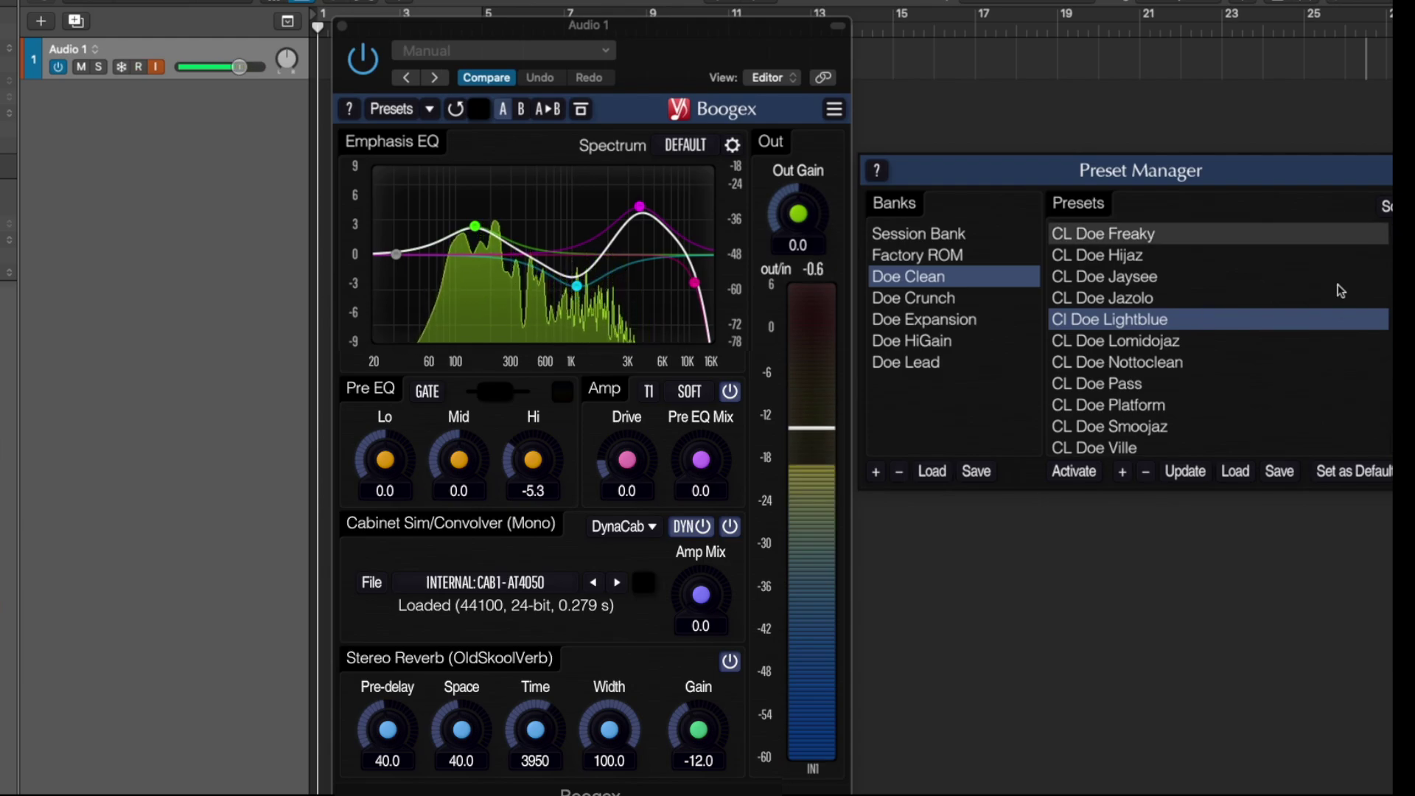
click(1282, 341)
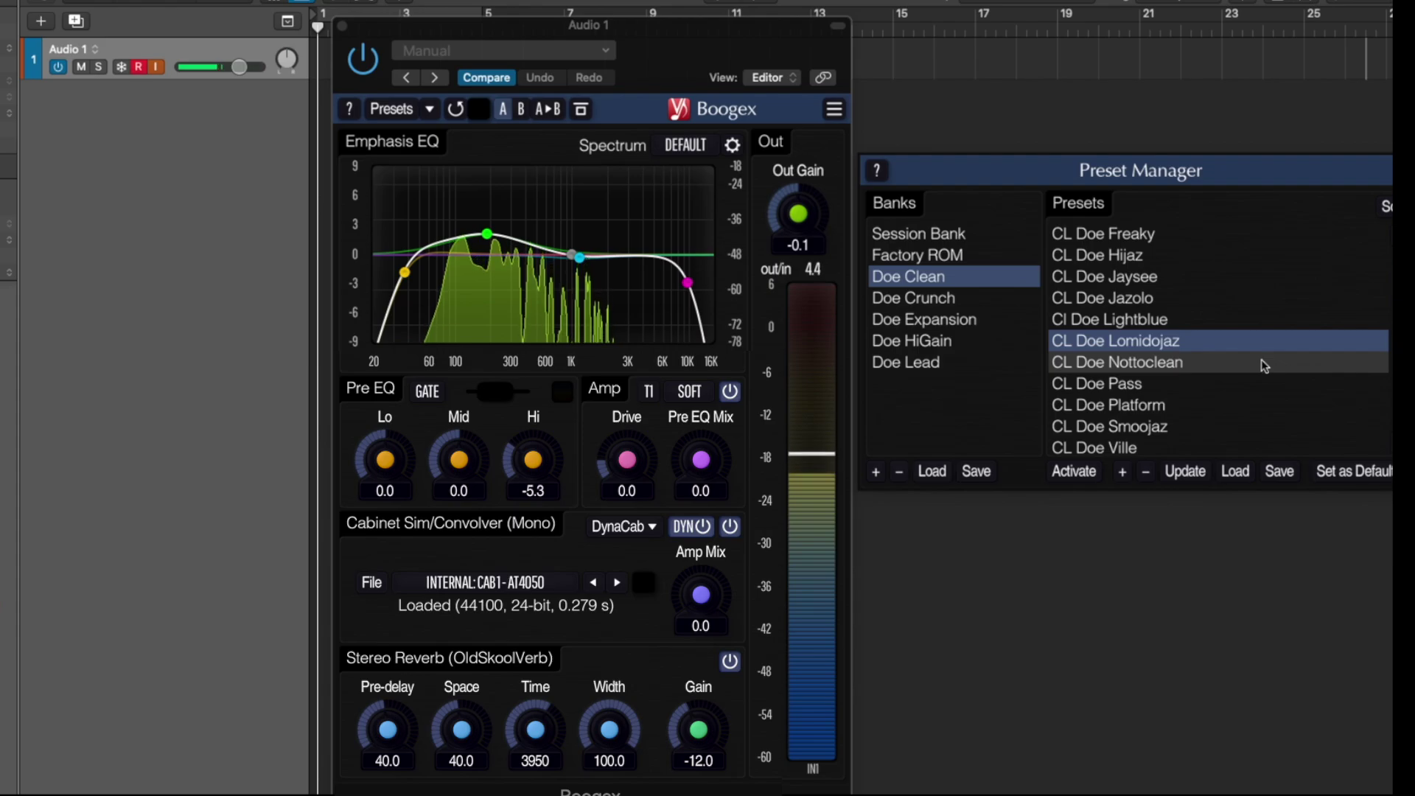
click(1261, 364)
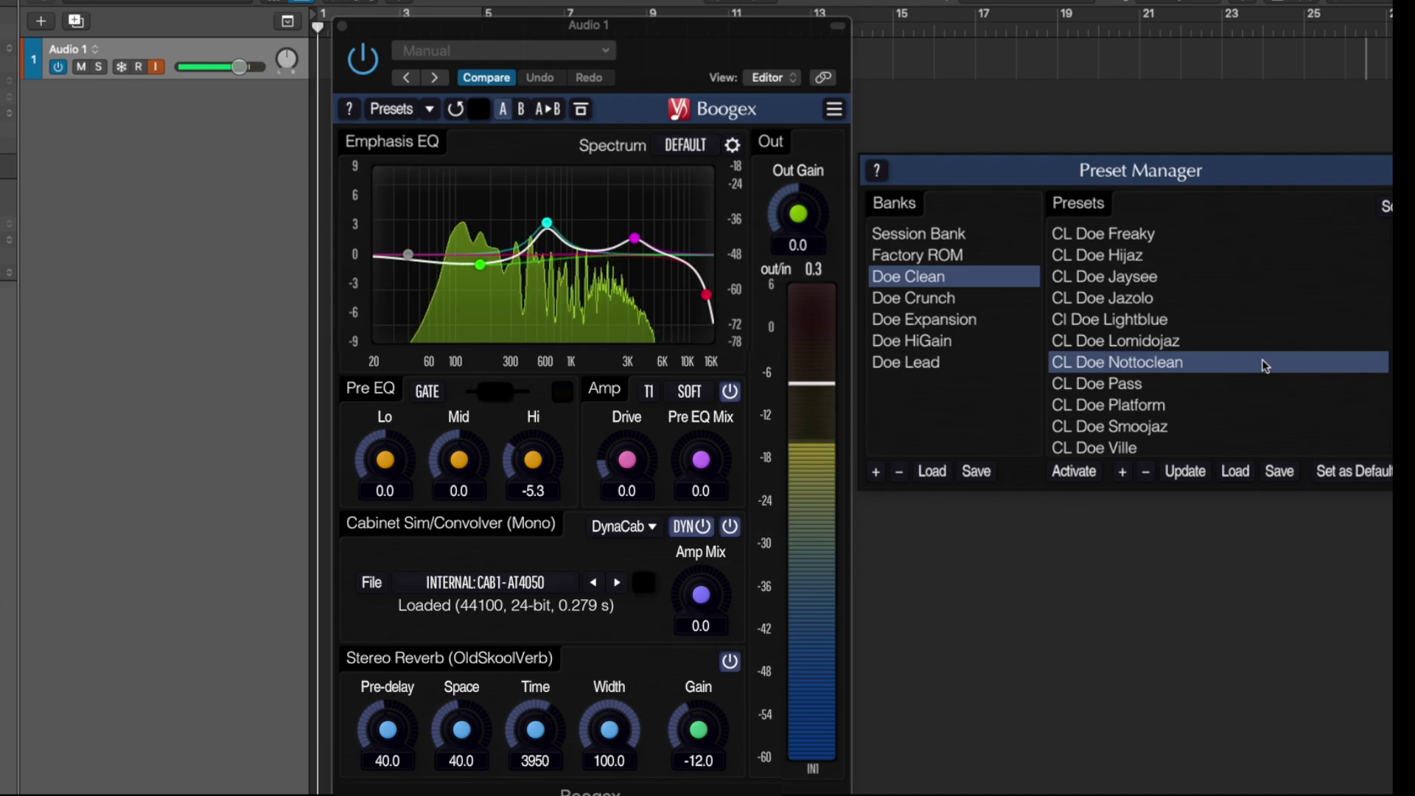
Load the CL Doe Pass preset from the Doe Clean bank and audition it, keeping its name
click(1242, 383)
double_click(1240, 381)
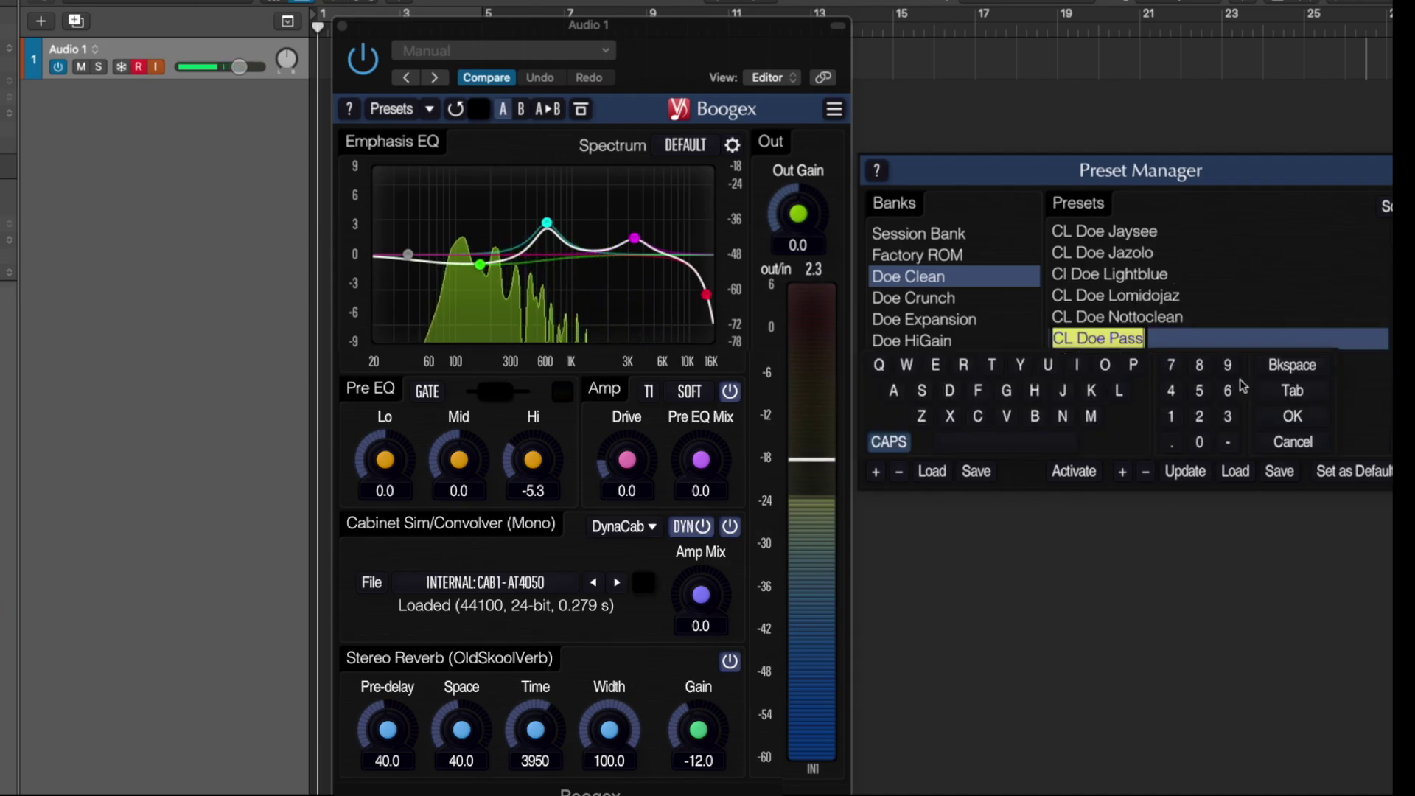
key(Return)
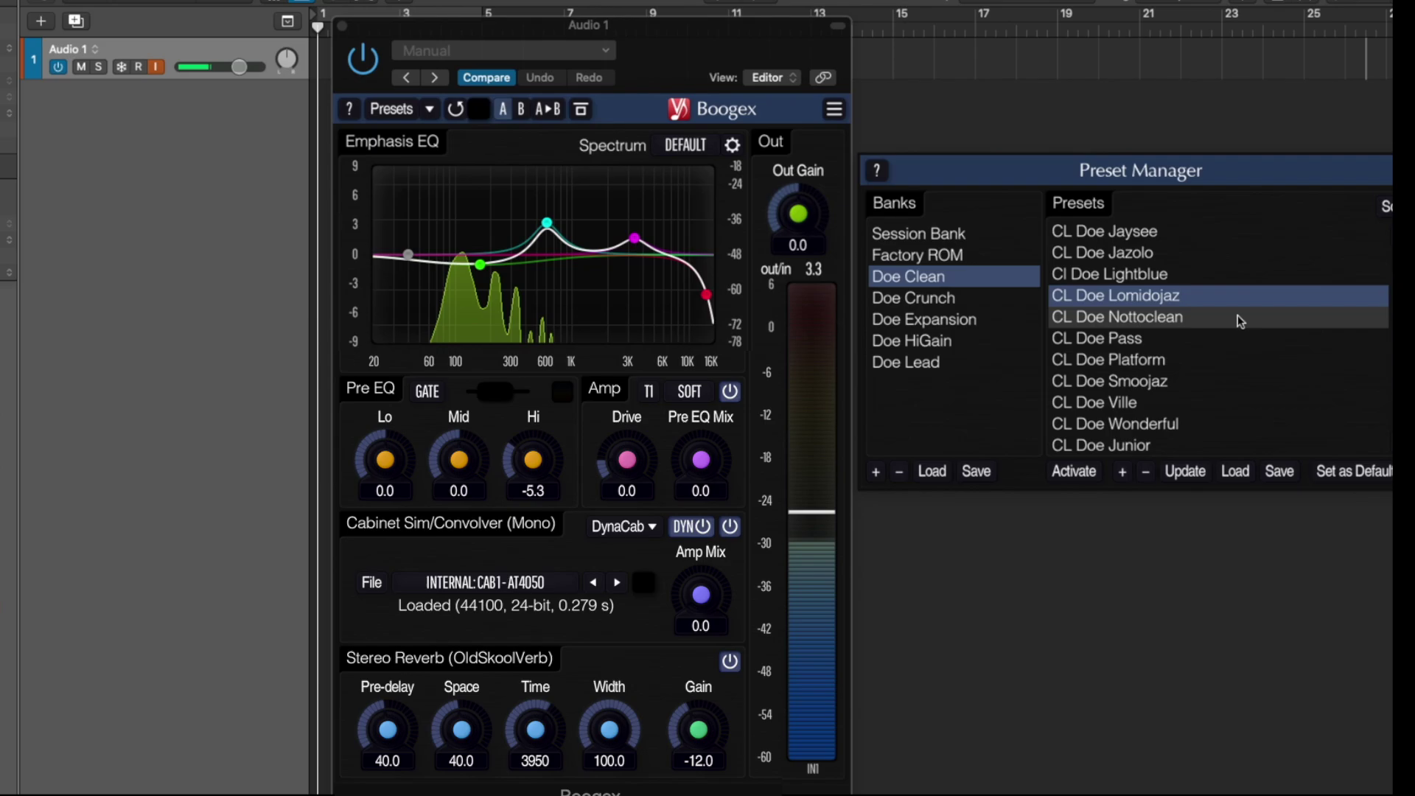
click(1223, 333)
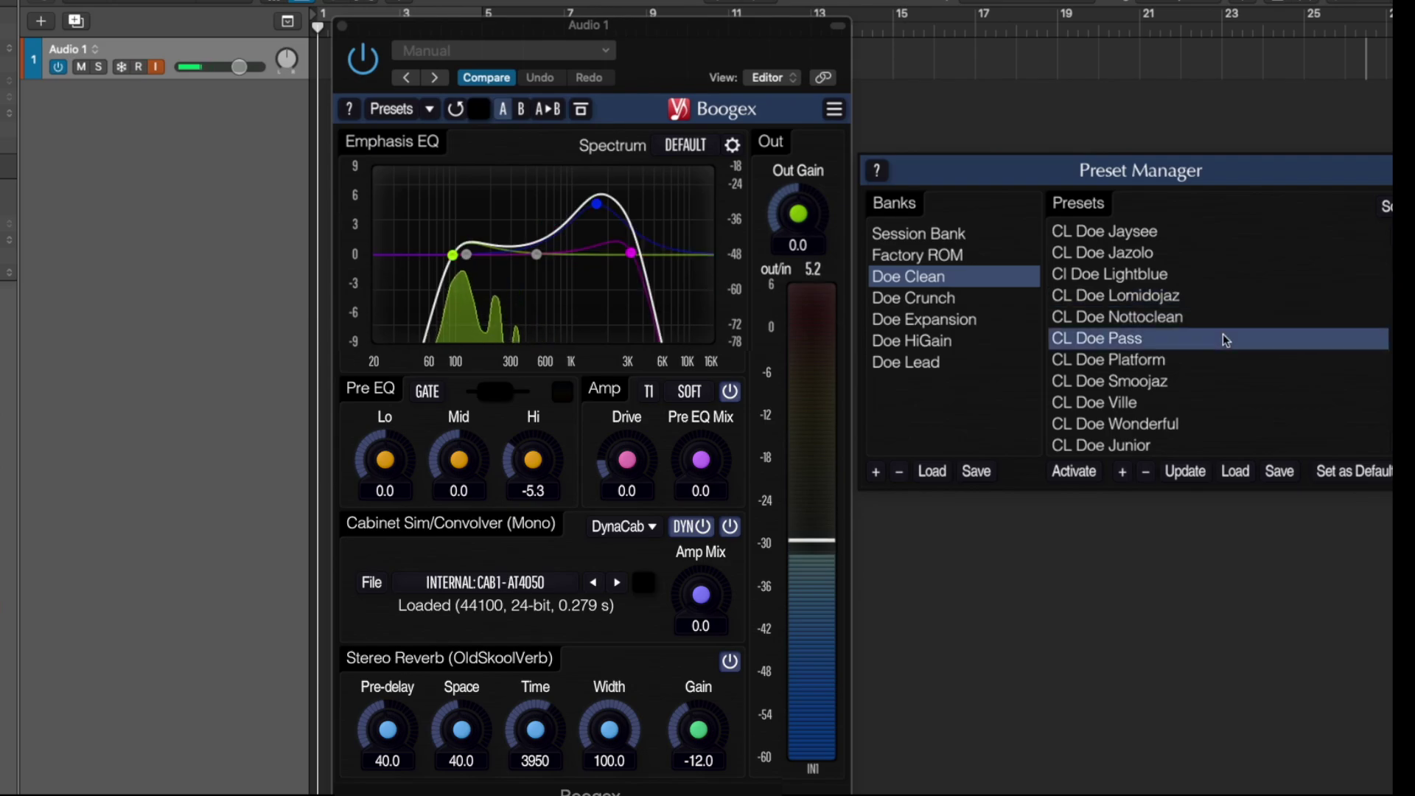
double_click(1224, 335)
key(space)
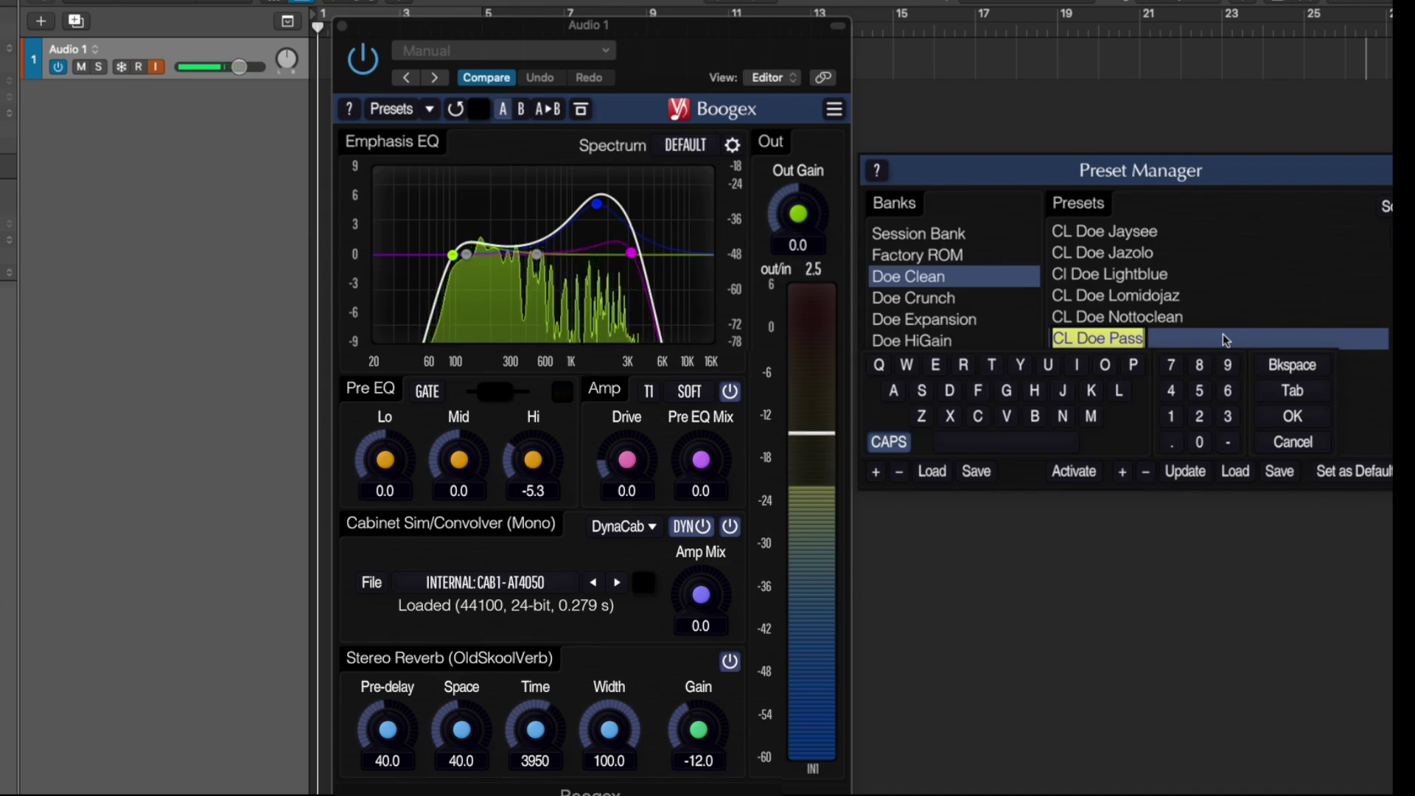
key(Return)
Audition the remaining Doe Clean presets in order, from CL Doe Platform through CL Doe NotsoClean
click(1221, 360)
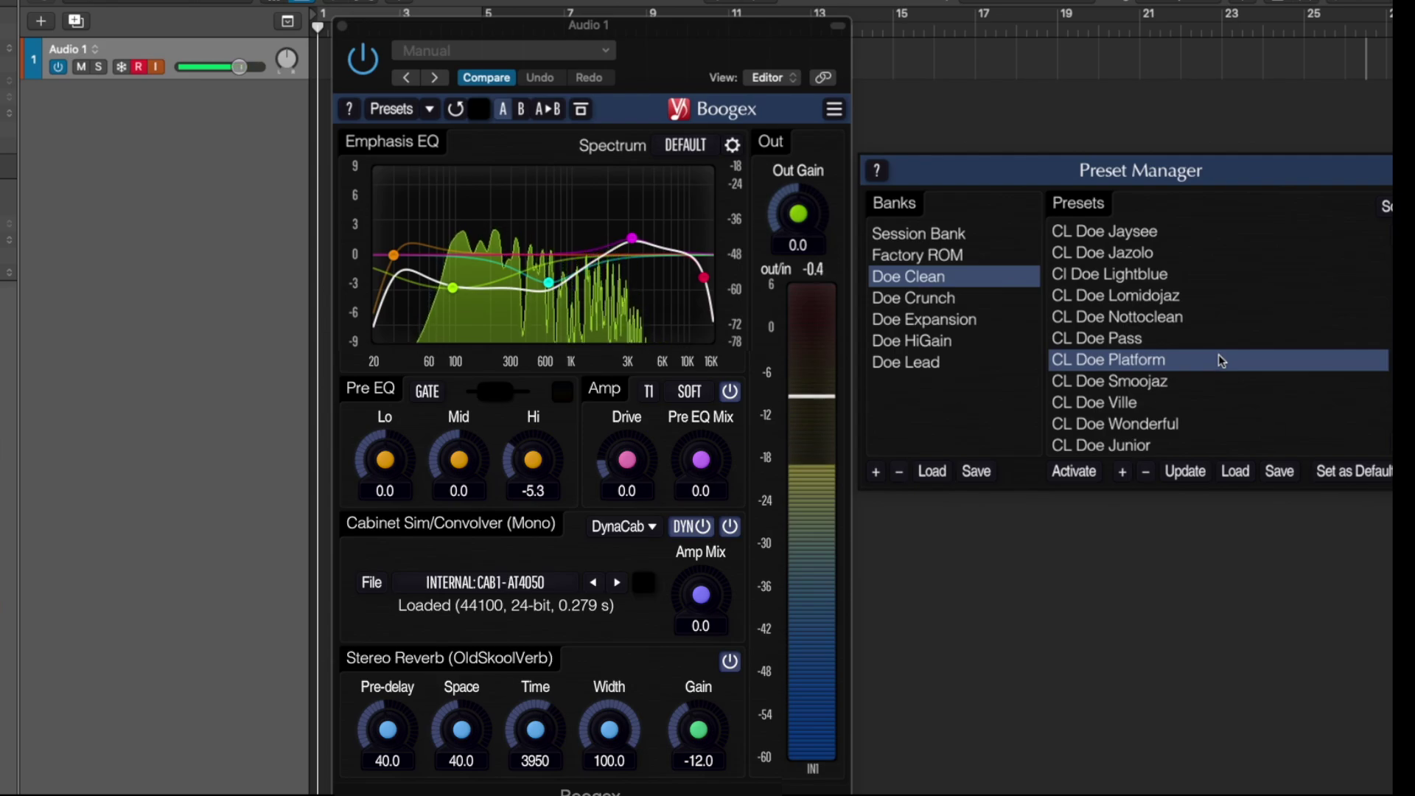
click(1180, 383)
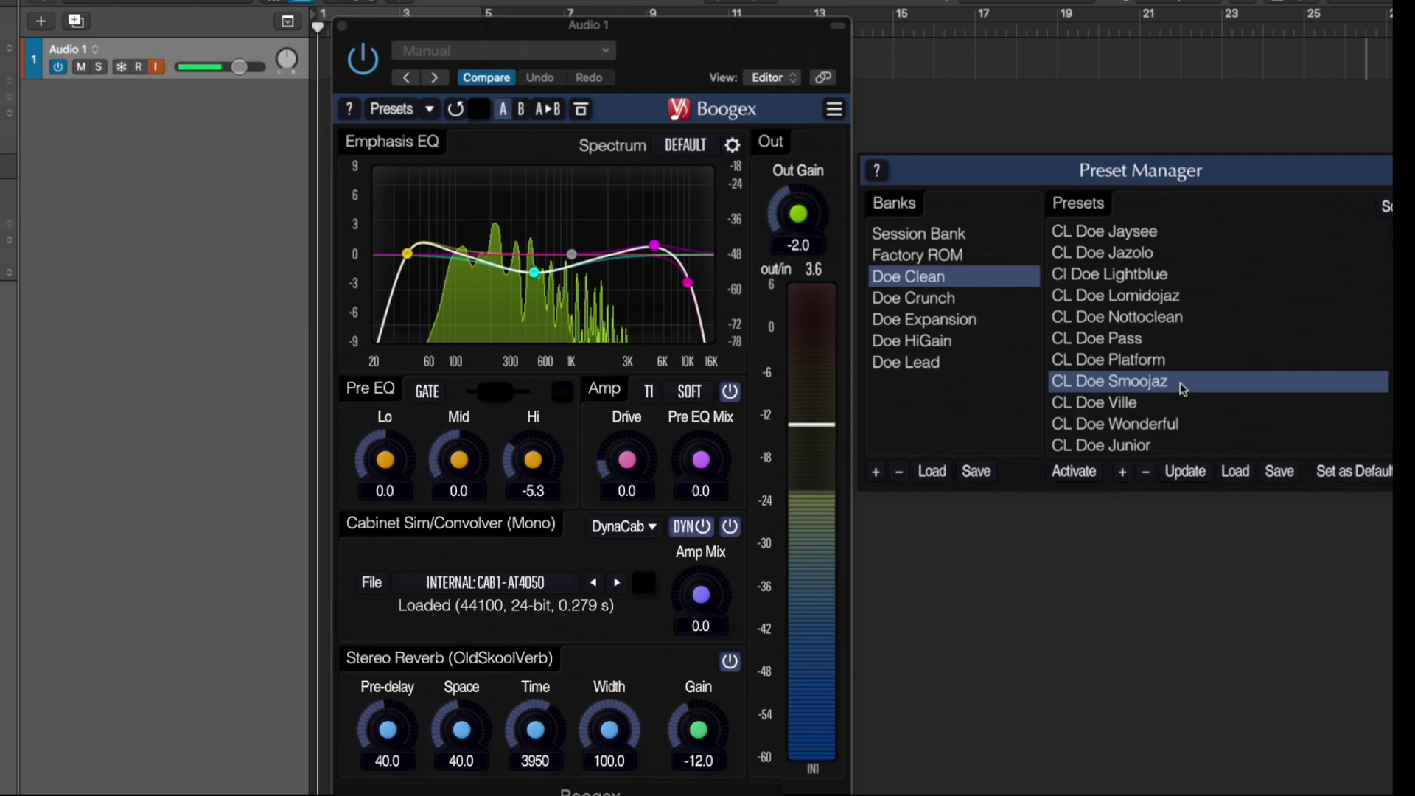
click(1183, 398)
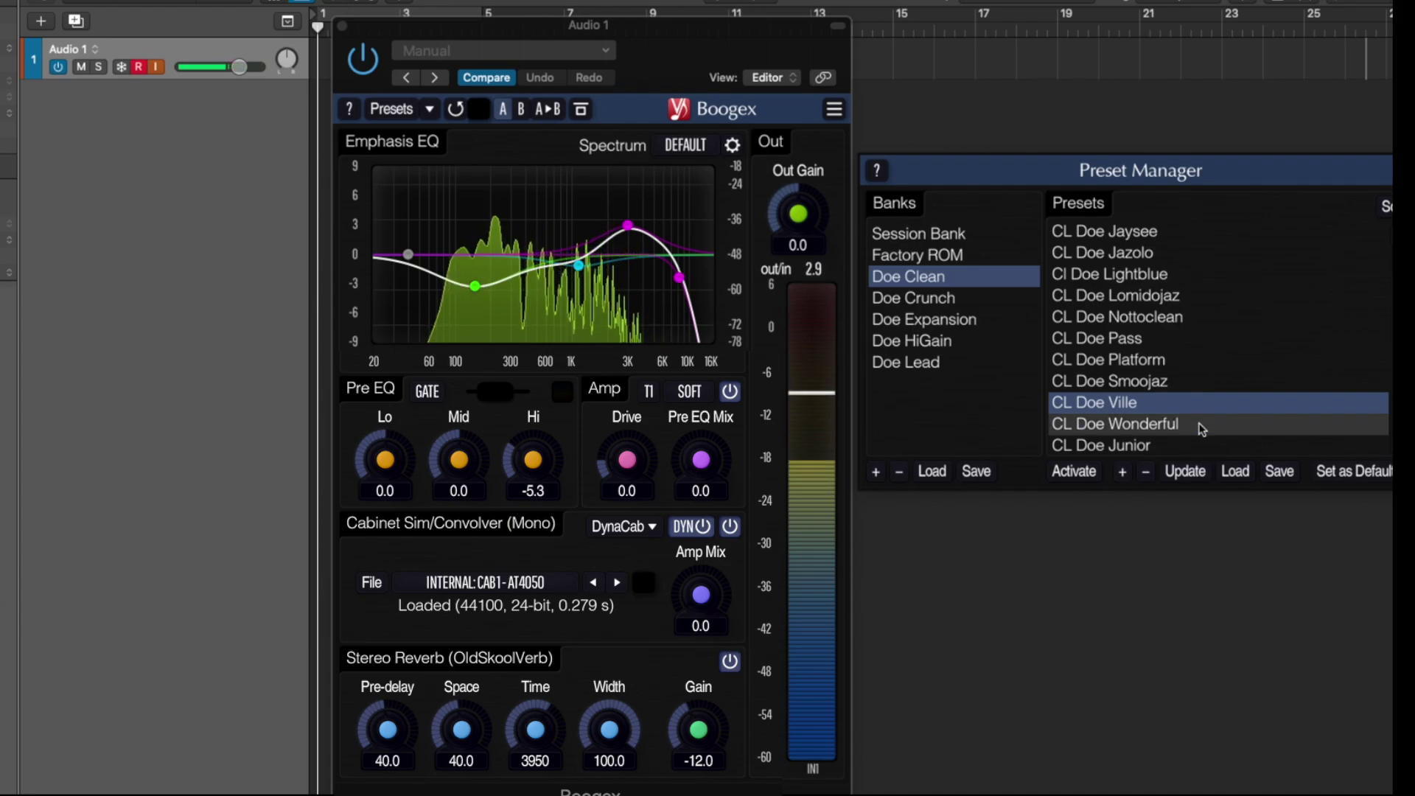
click(1199, 423)
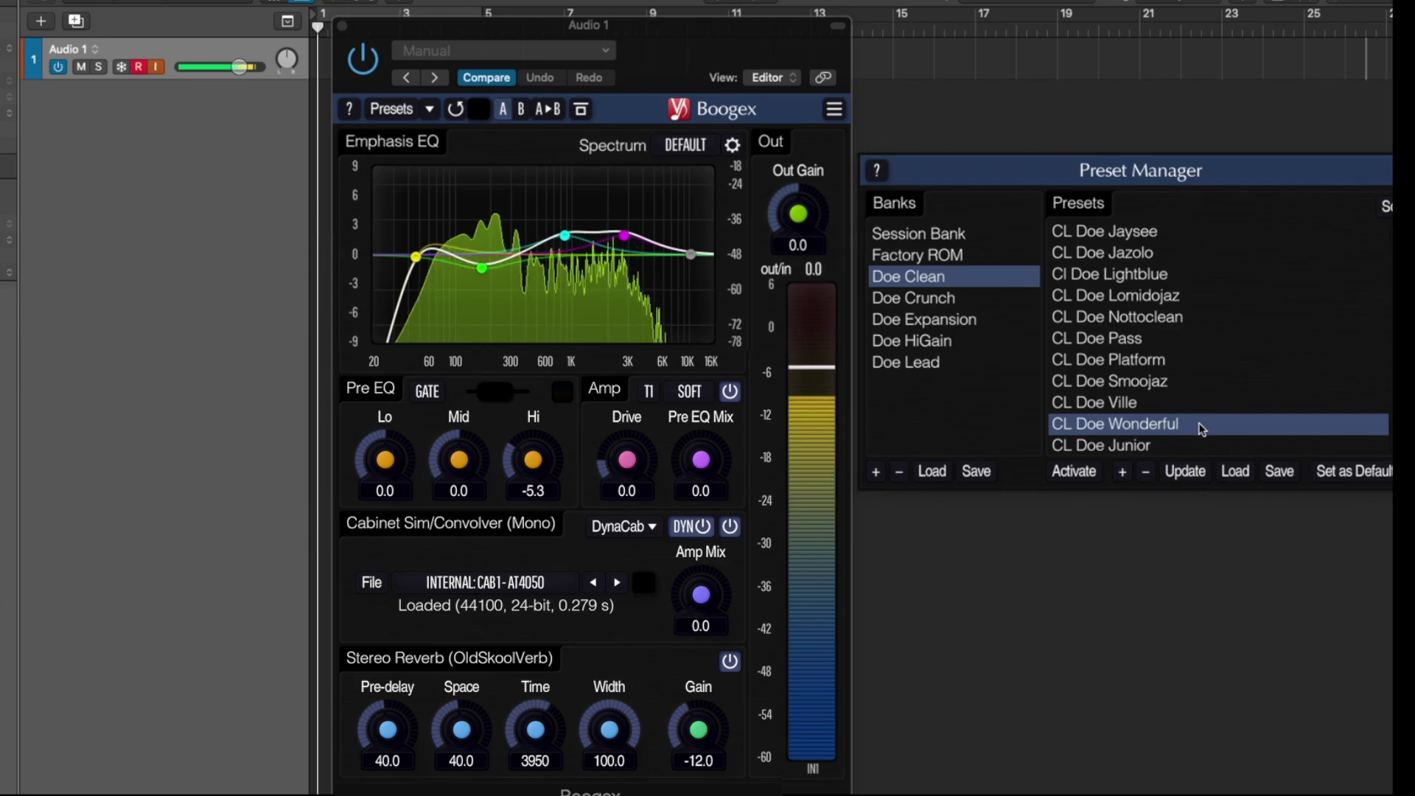
click(1203, 444)
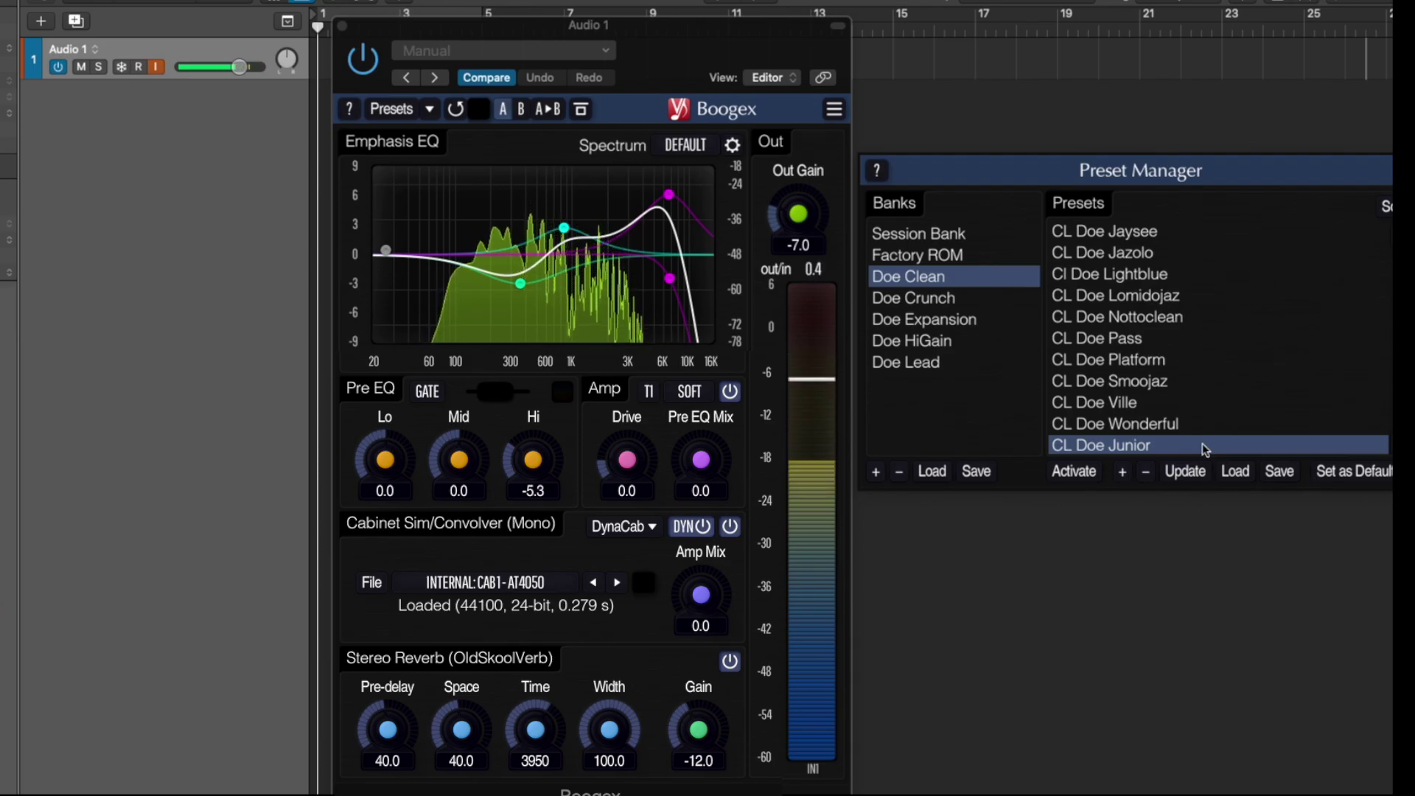
scroll(1274, 378, down, 2)
click(1242, 424)
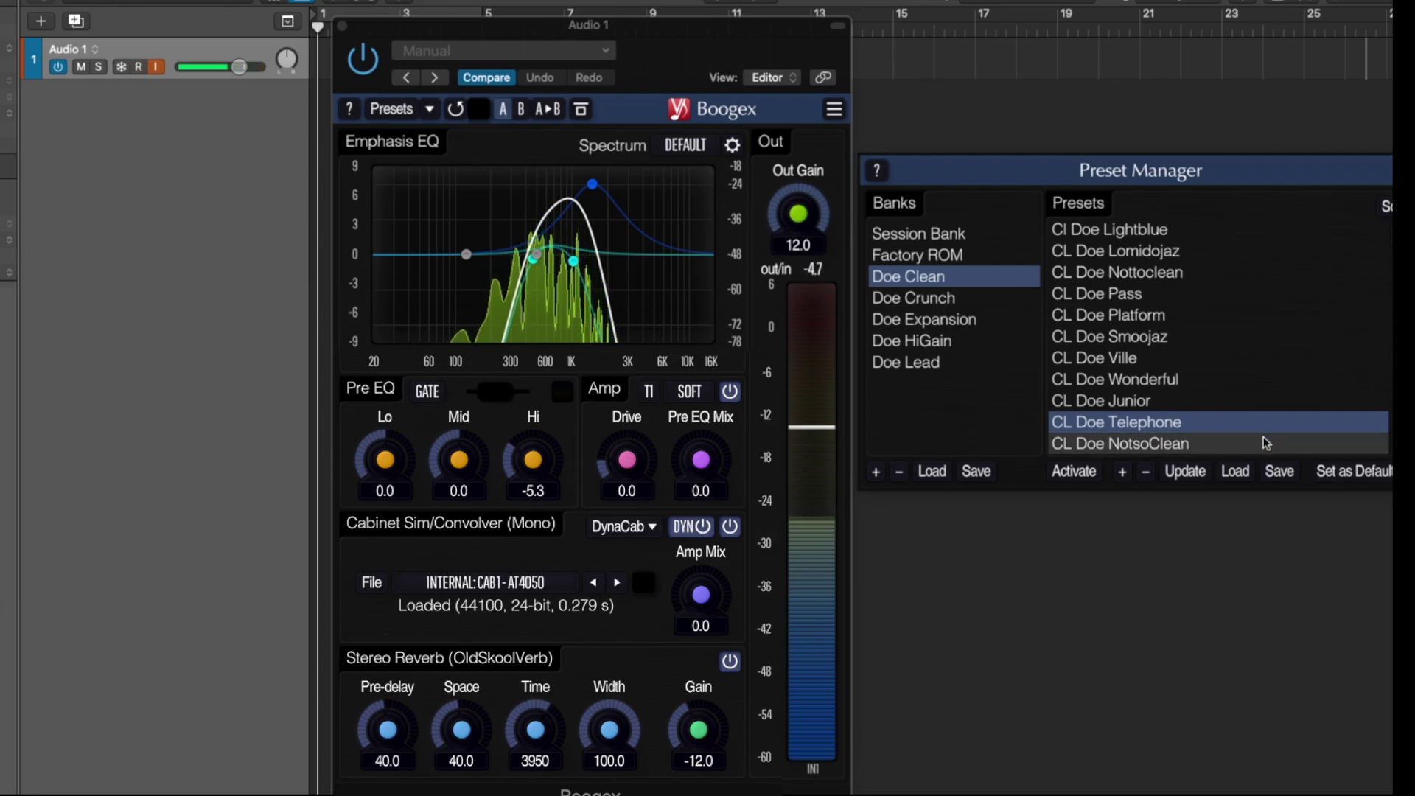
click(1262, 439)
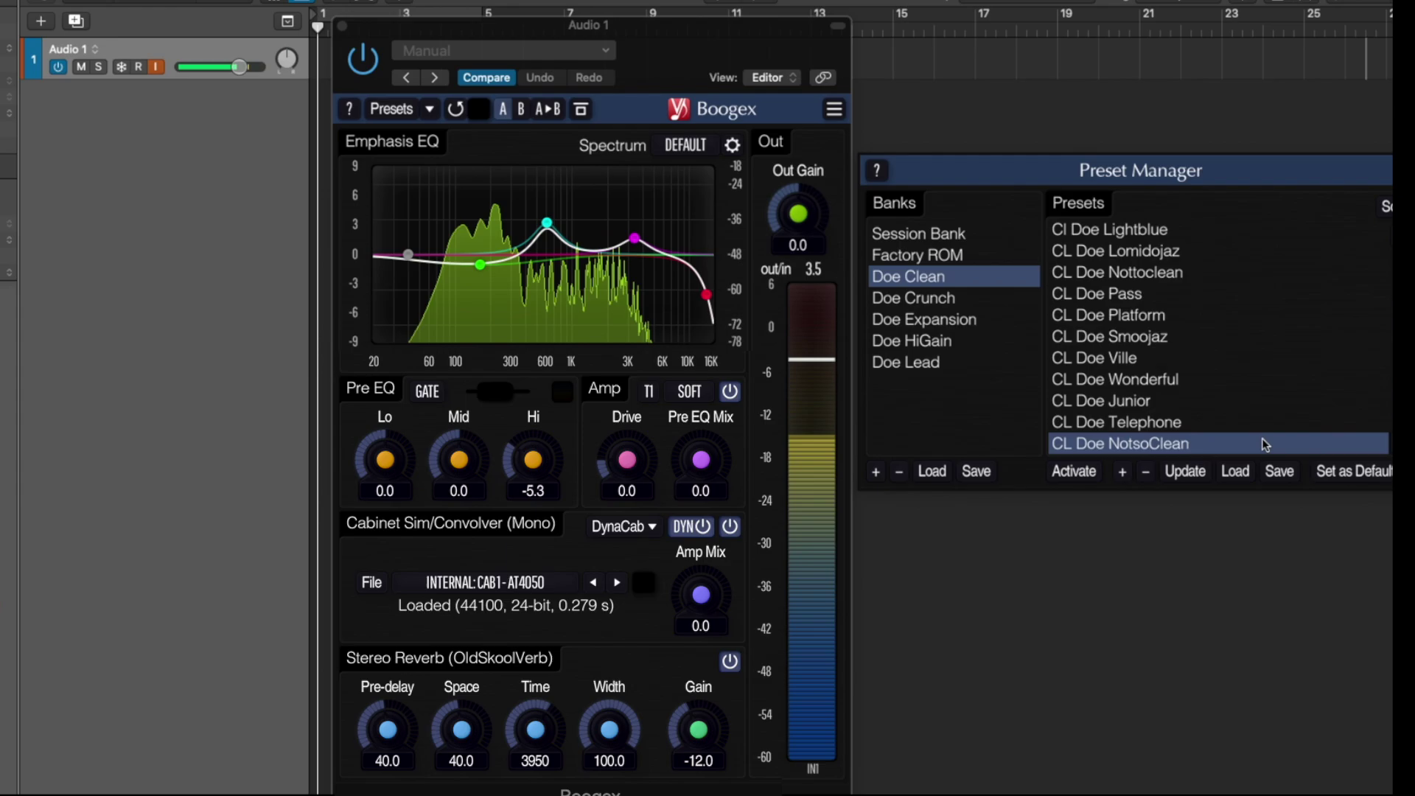
Switch to the Doe Crunch bank and audition its presets in order, from CR Doe Bluesy through CR Doe Hottubes
click(1001, 300)
scroll(1256, 242, up, 2)
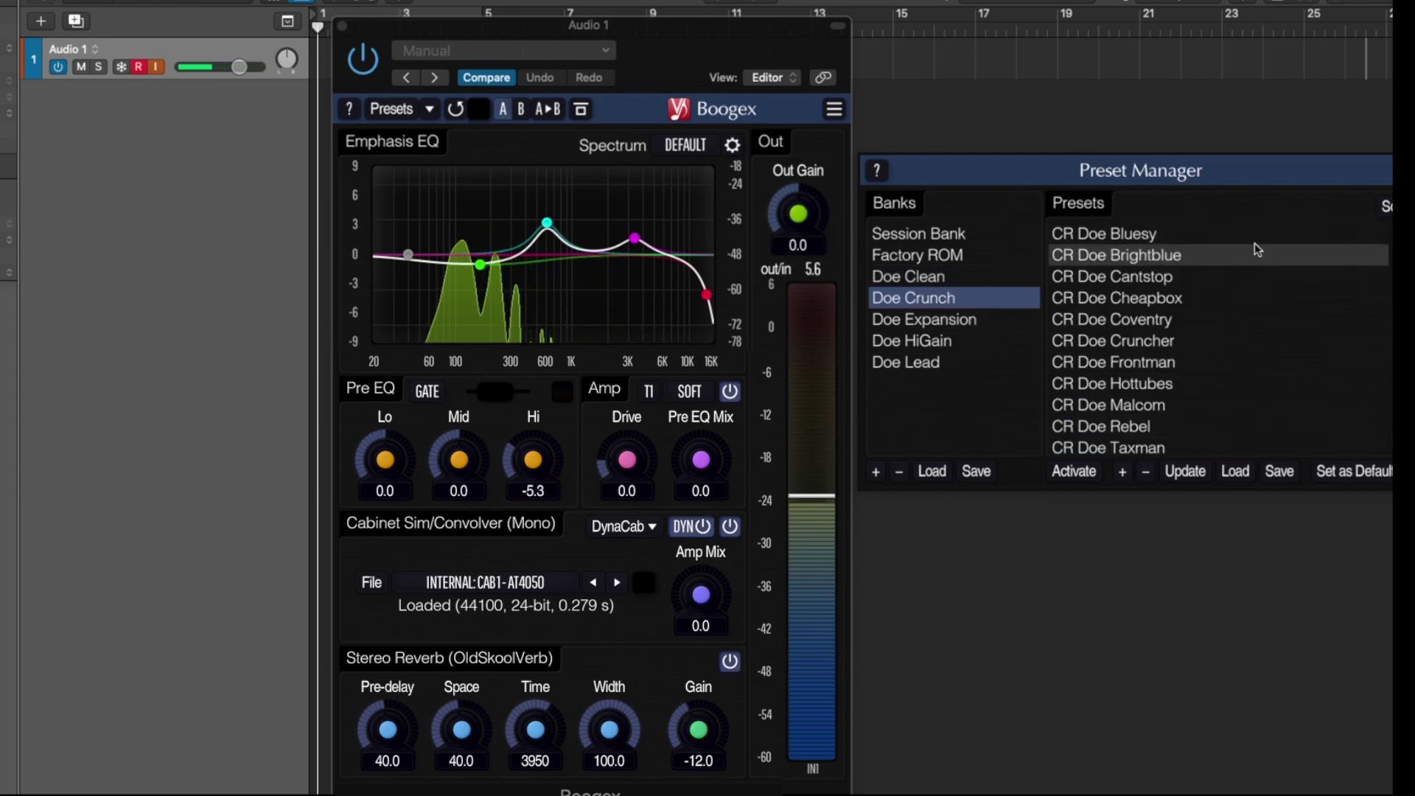
click(1229, 230)
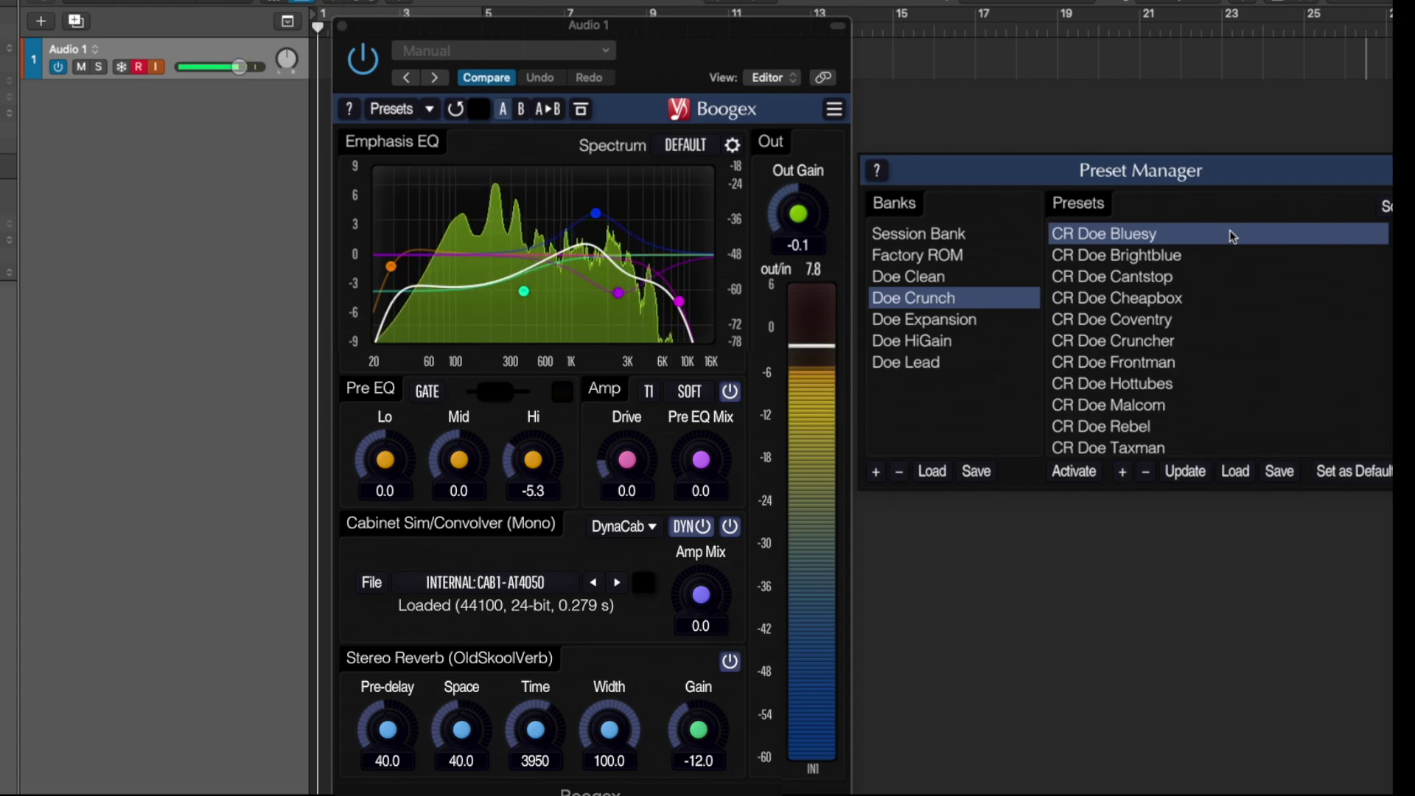
click(1200, 251)
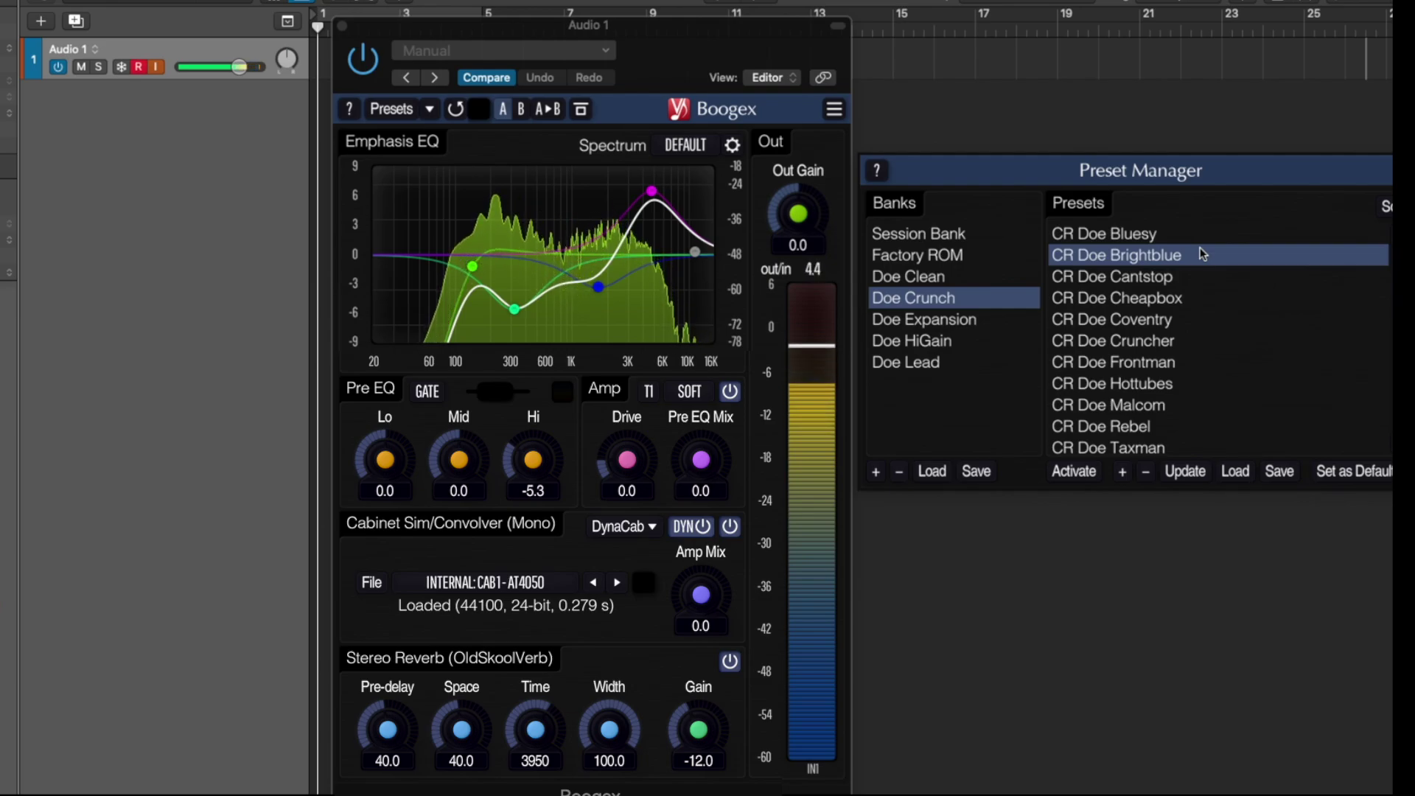
click(1197, 276)
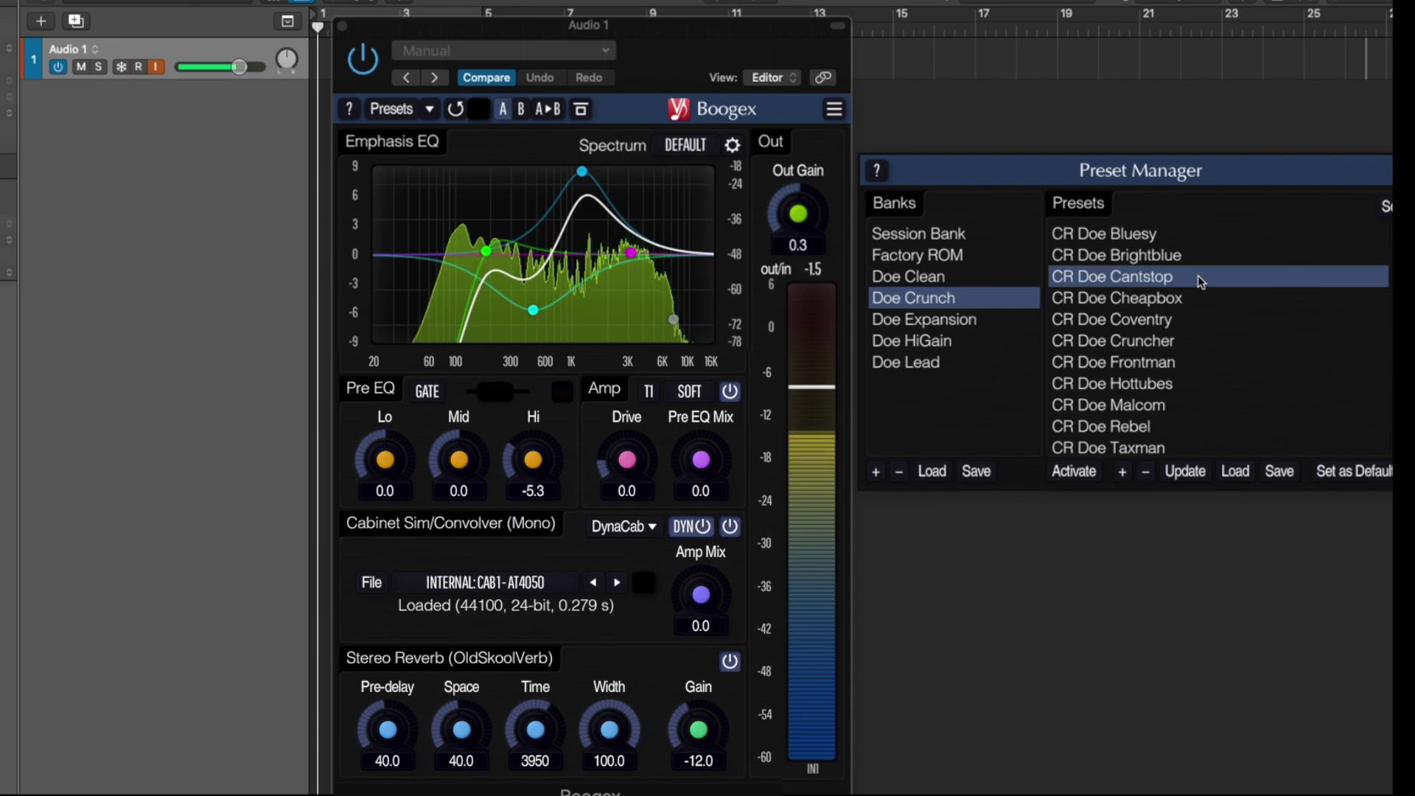
click(1202, 299)
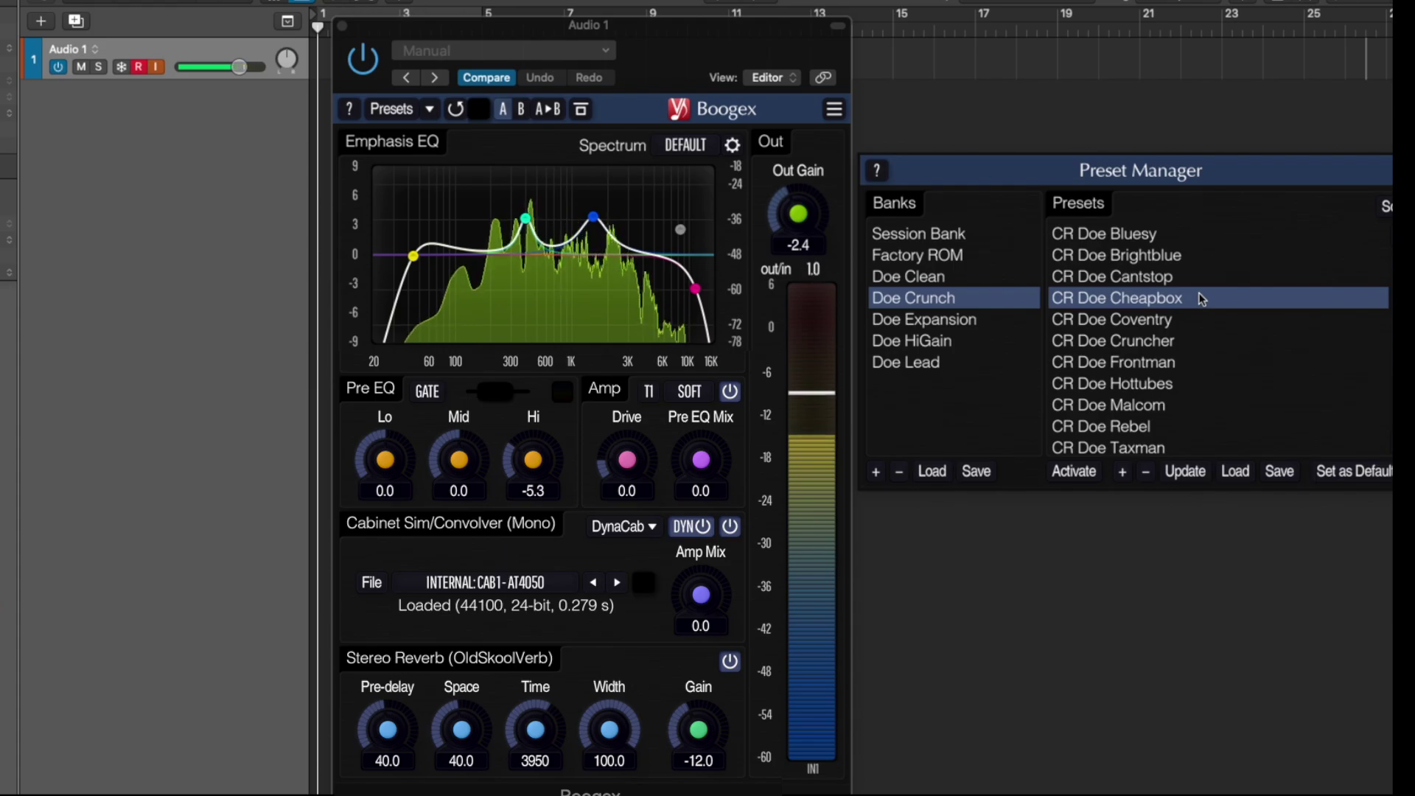
click(1198, 320)
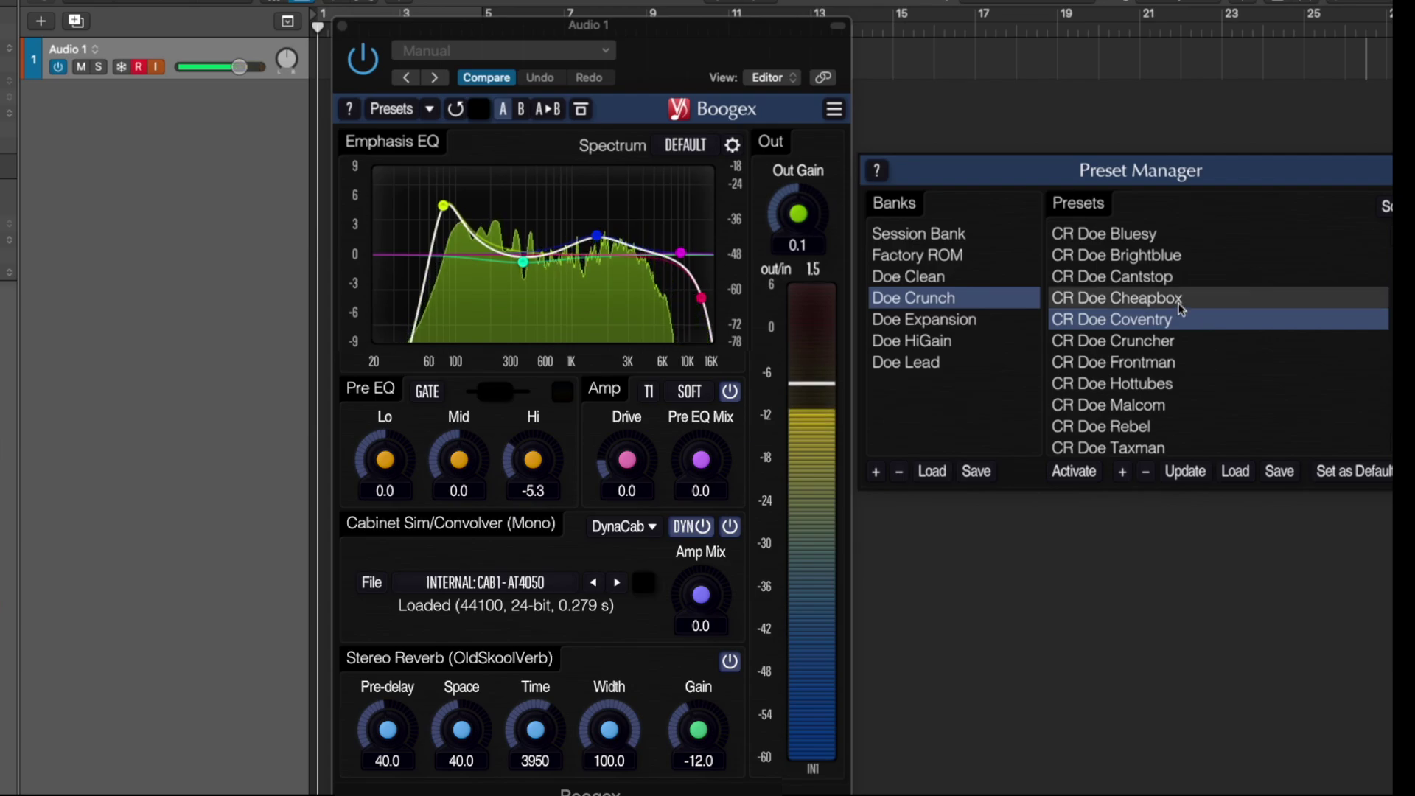
click(1169, 343)
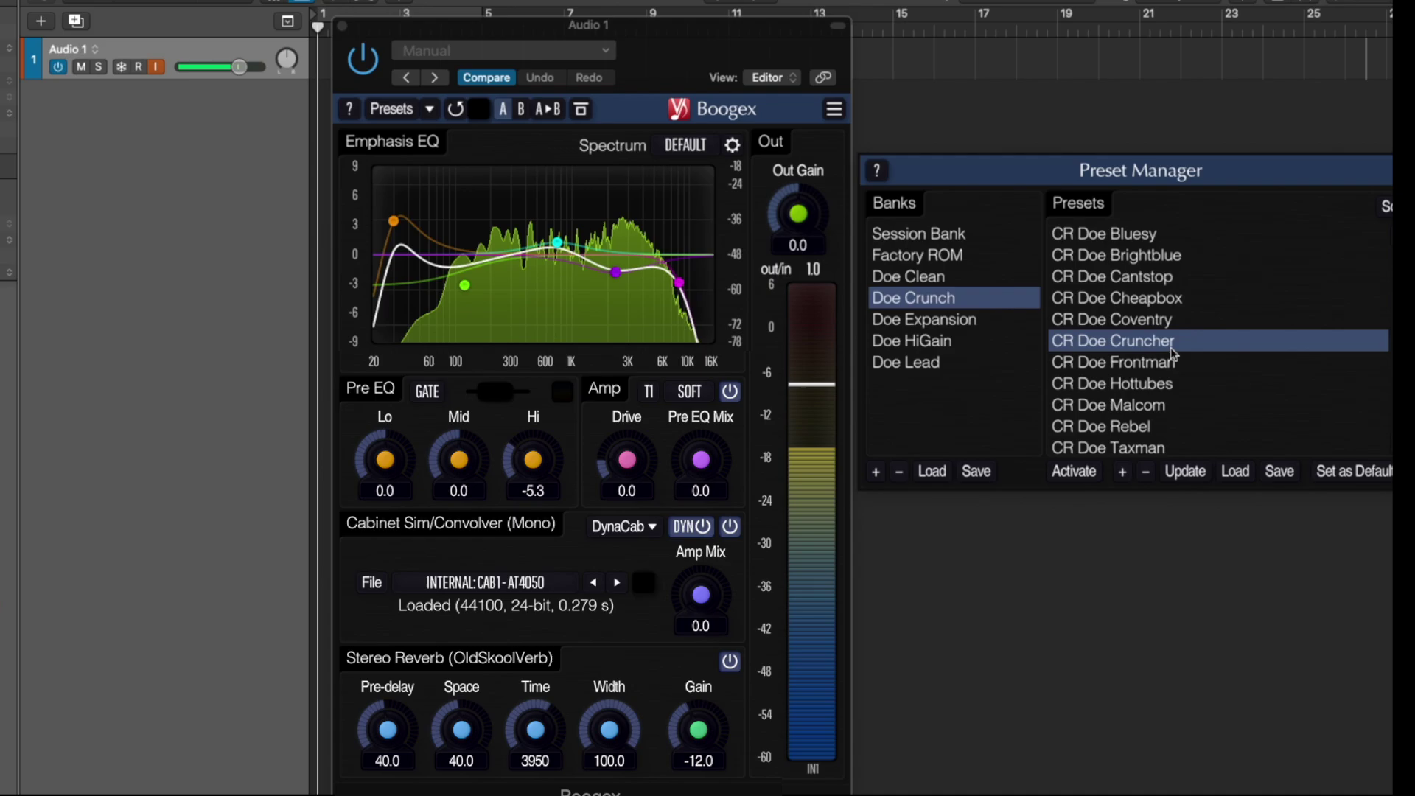
double_click(1182, 364)
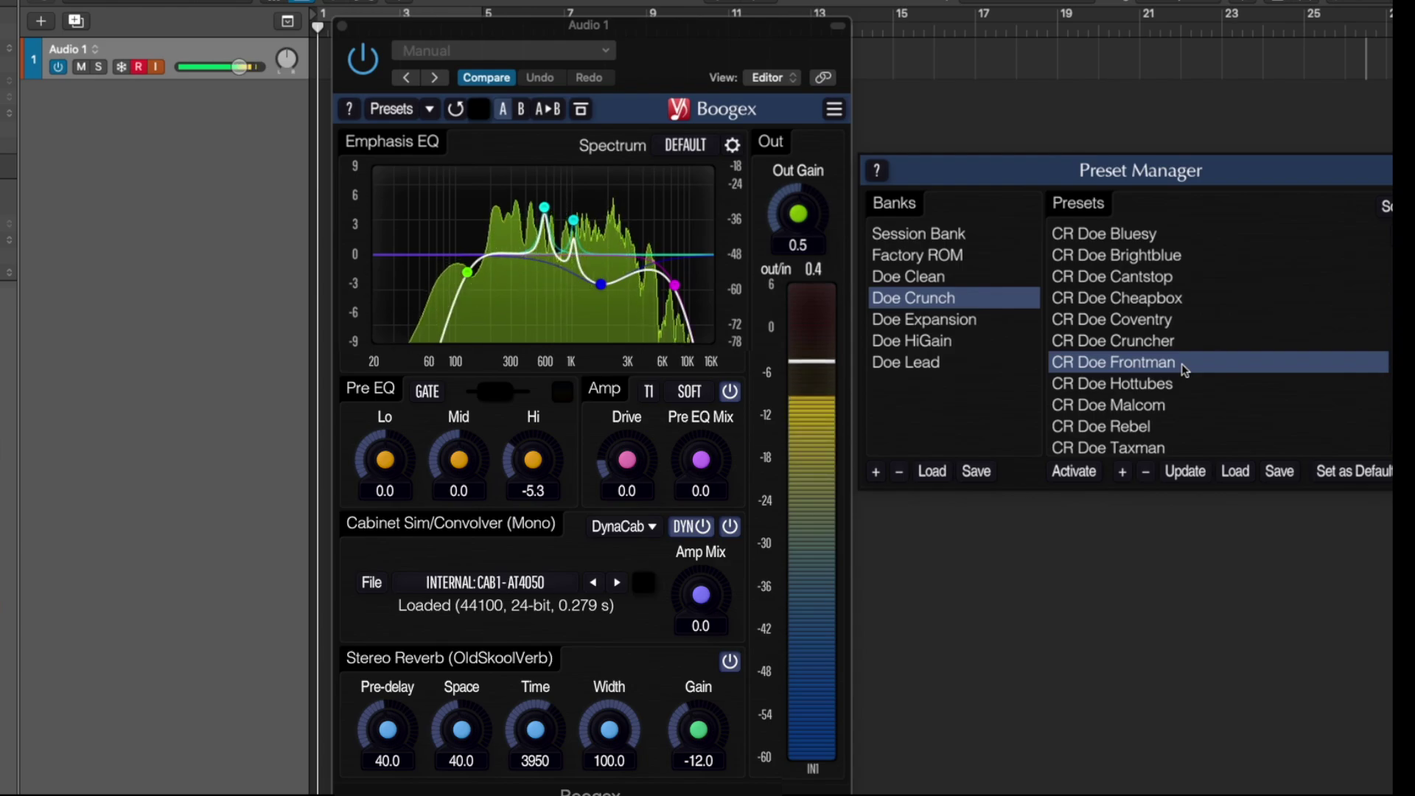
click(1189, 383)
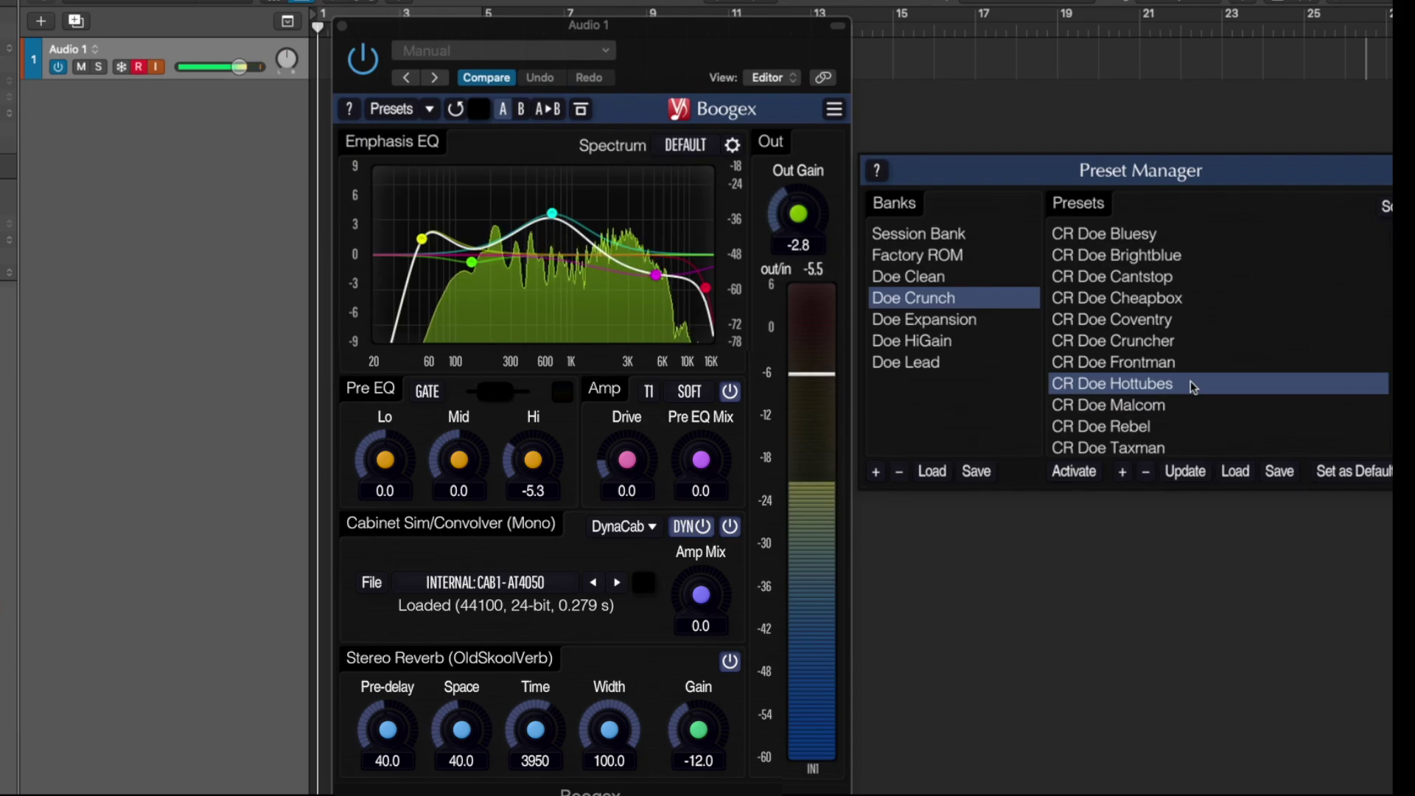
Rename the CR Doe Malcom preset in the Doe Crunch bank to 1 and load it
click(1187, 405)
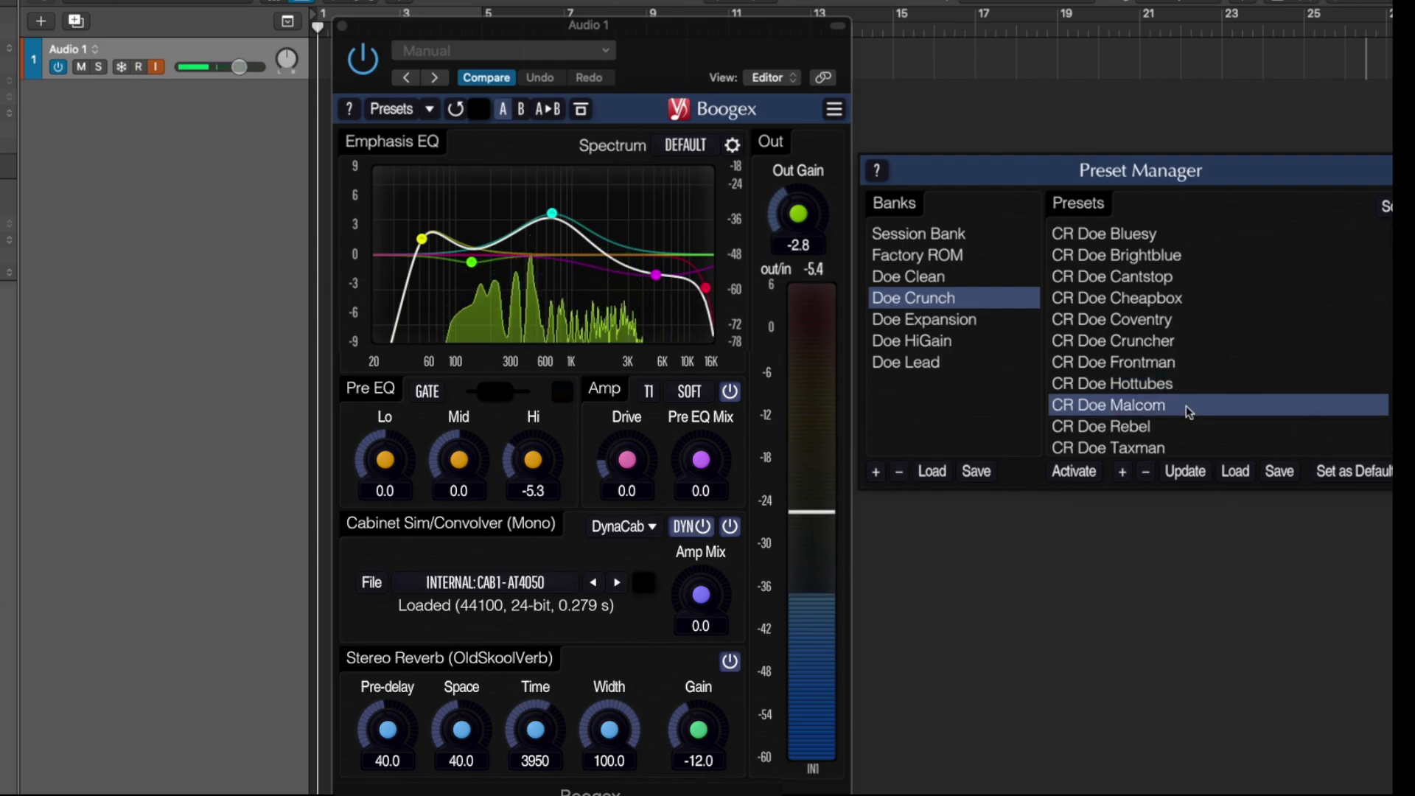
click(1186, 405)
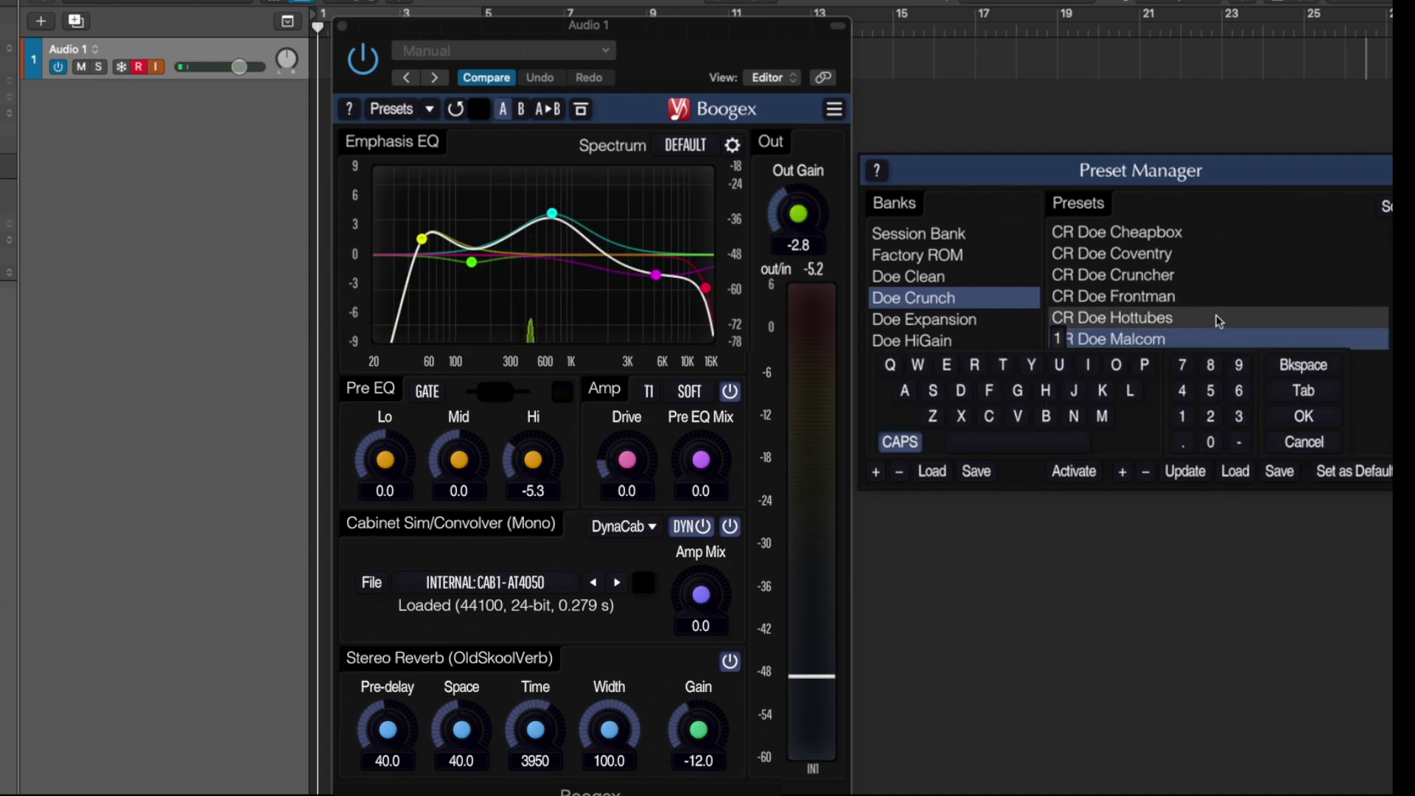
text(1)
key(Return)
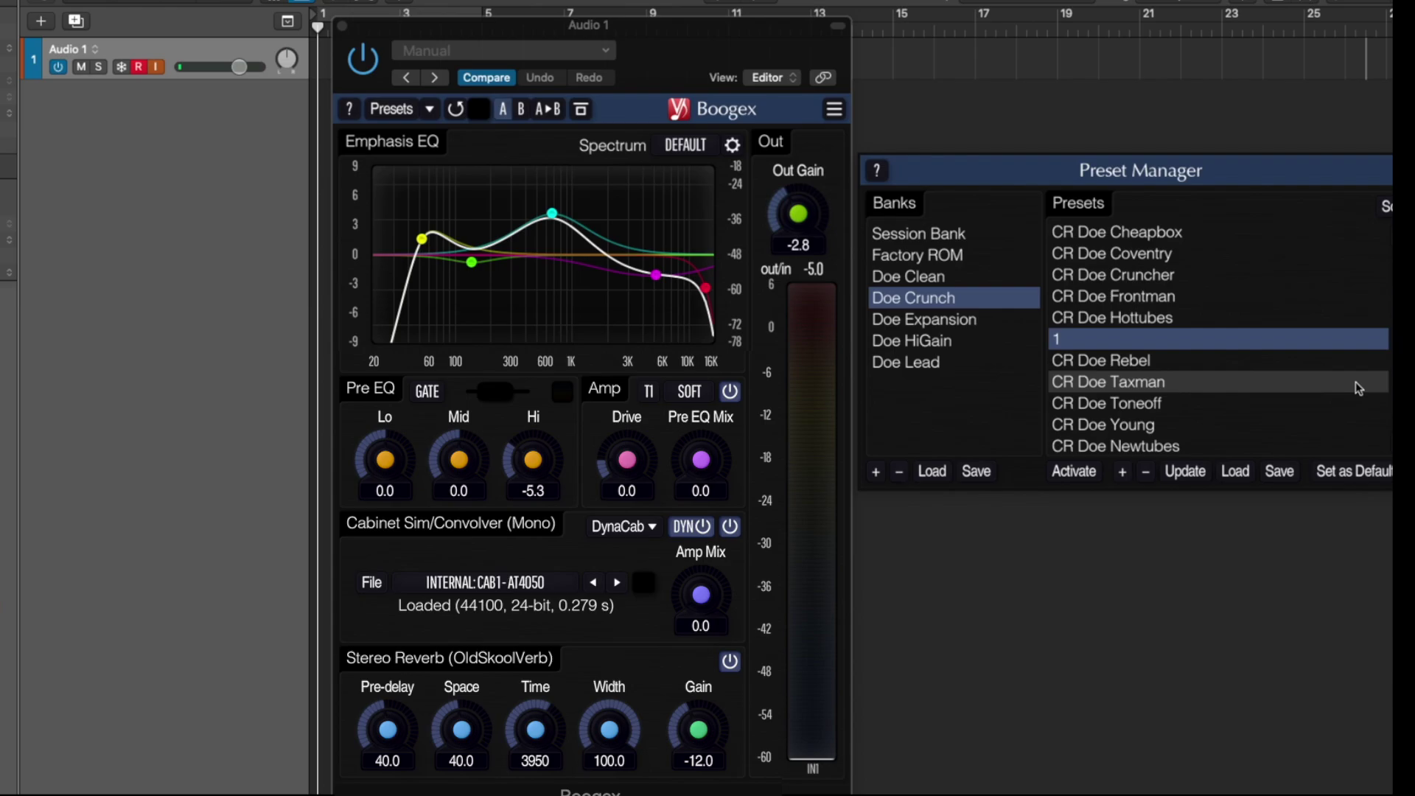
click(1283, 335)
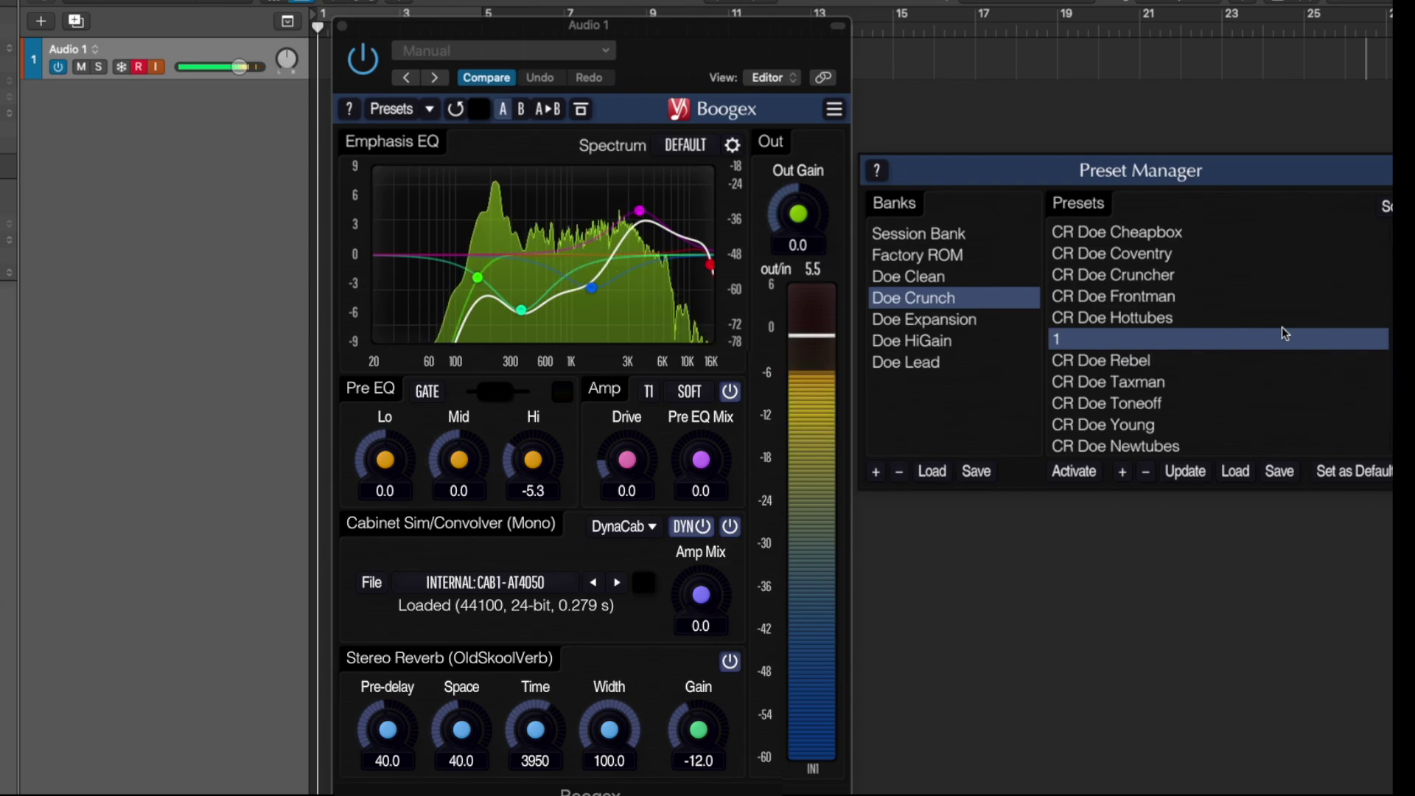
Audition the Doe Crunch presets CR Doe Rebel, CR Doe Taxman and CR Doe Toneoff in turn
click(1230, 357)
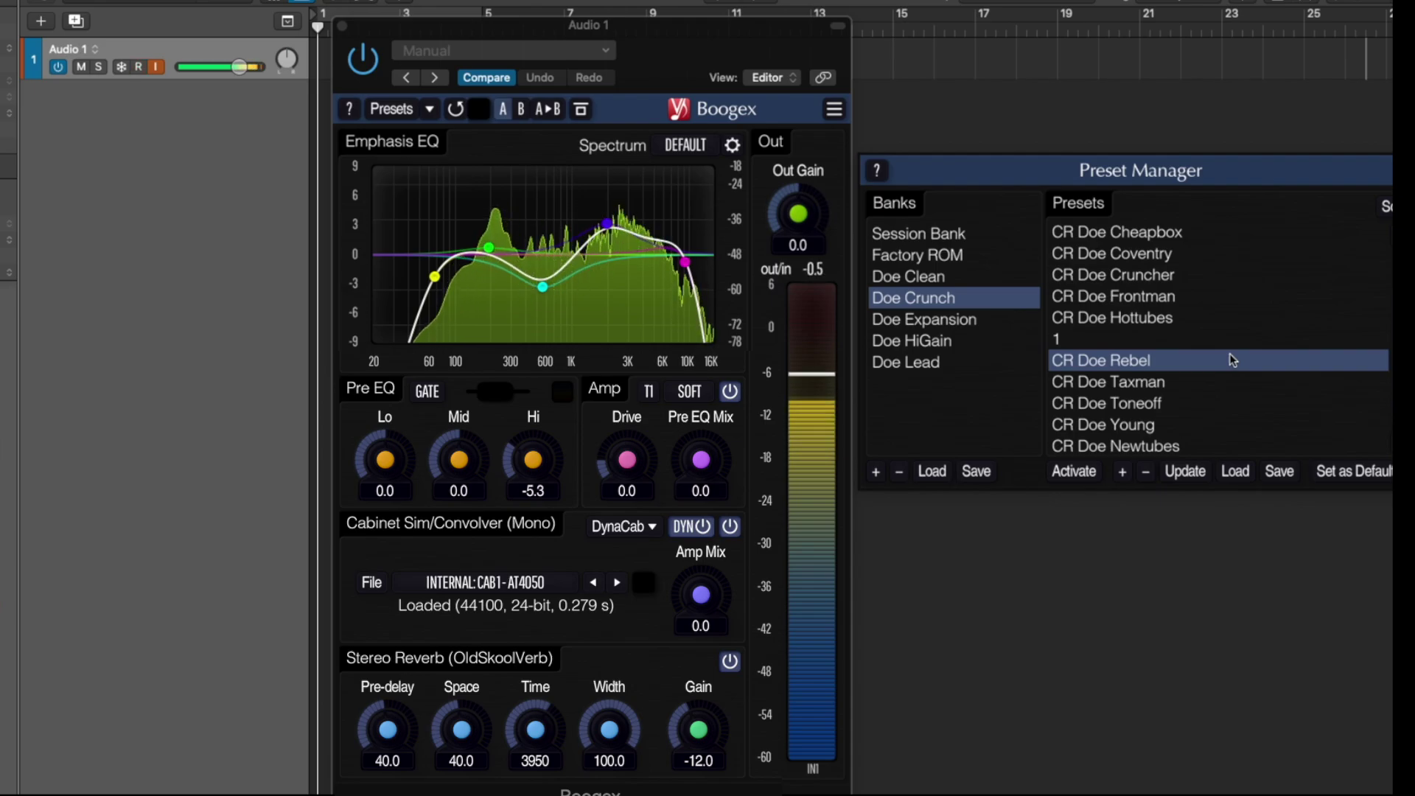
click(1199, 382)
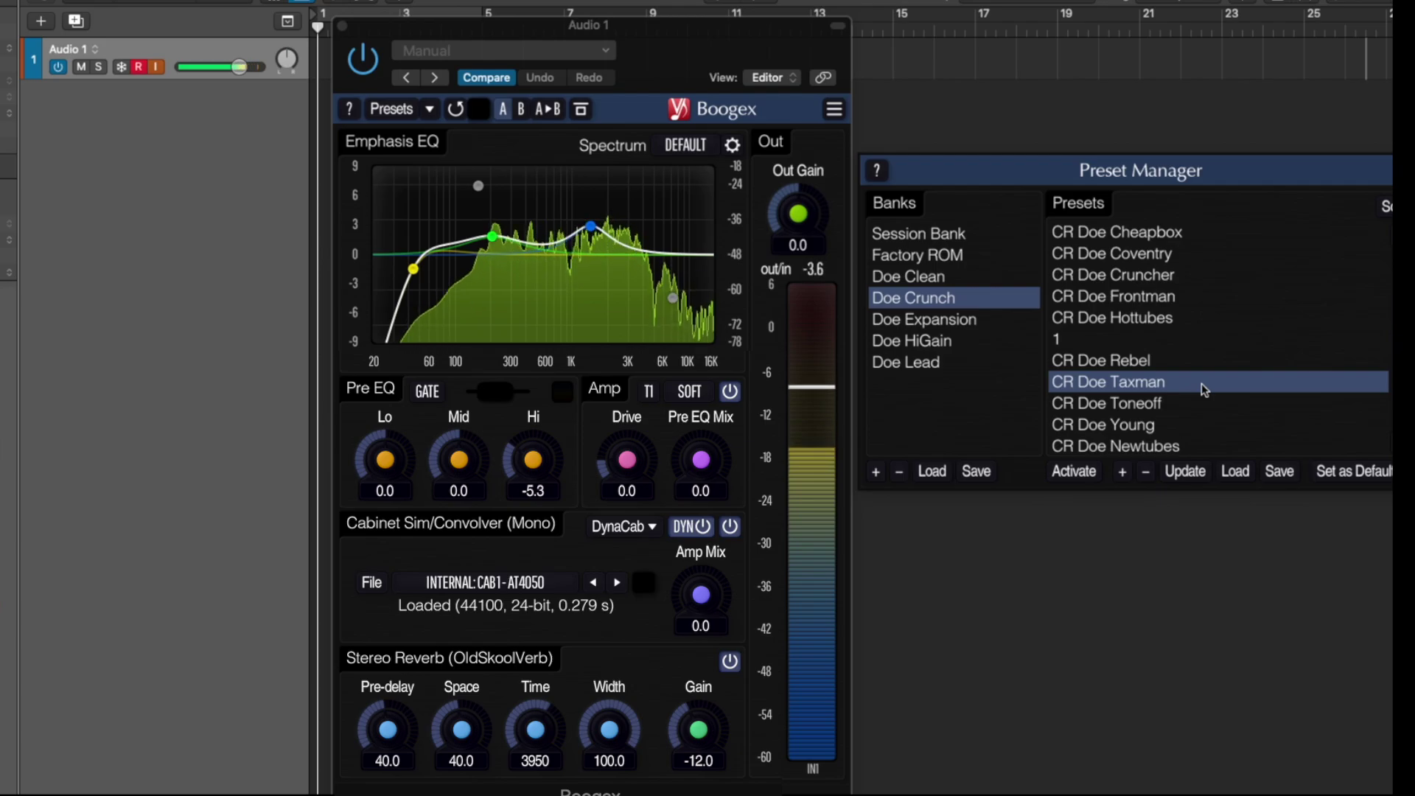
click(1212, 402)
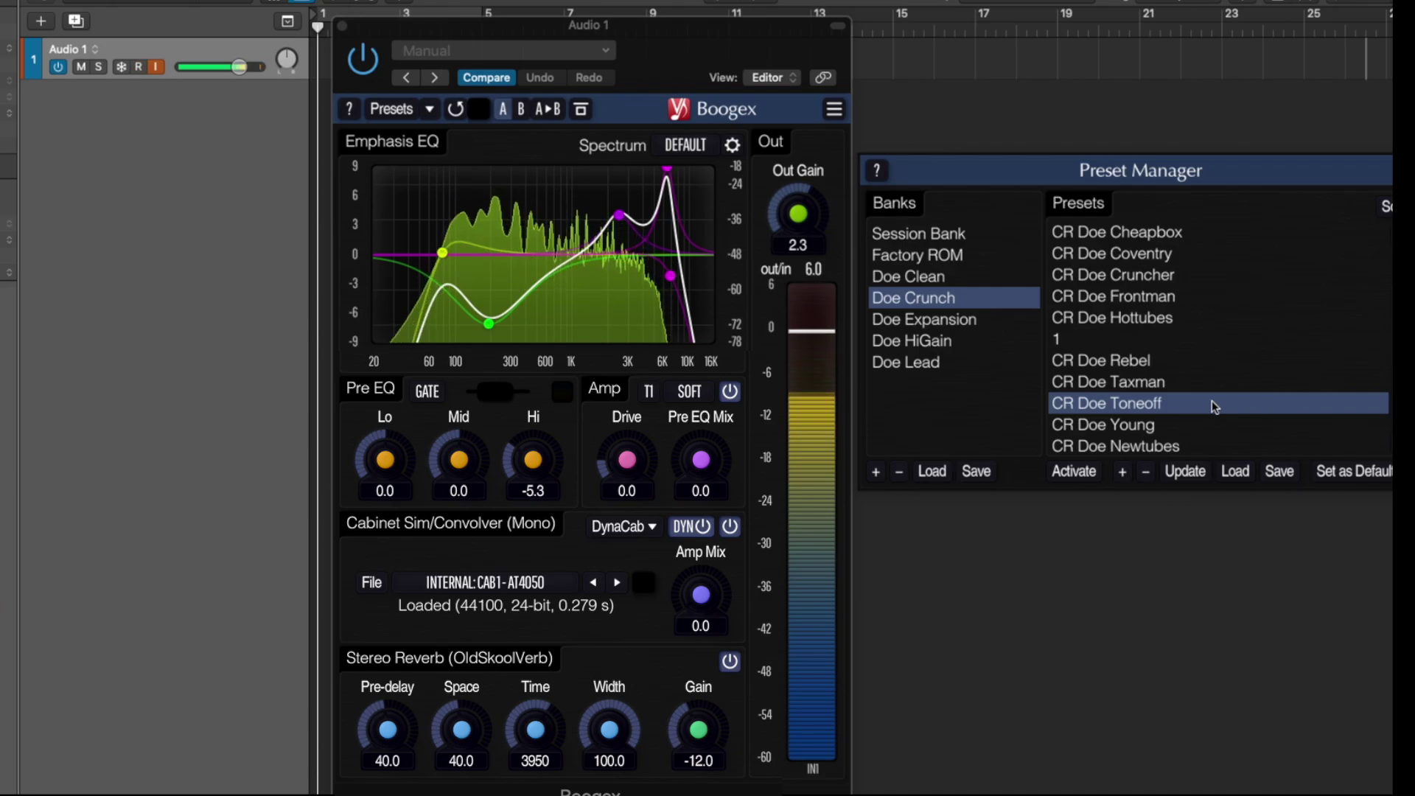
Audition the last Doe Crunch presets in order: CR Doe Young, CR Doe Newtubes and CR Doe Oldtubes
click(1204, 426)
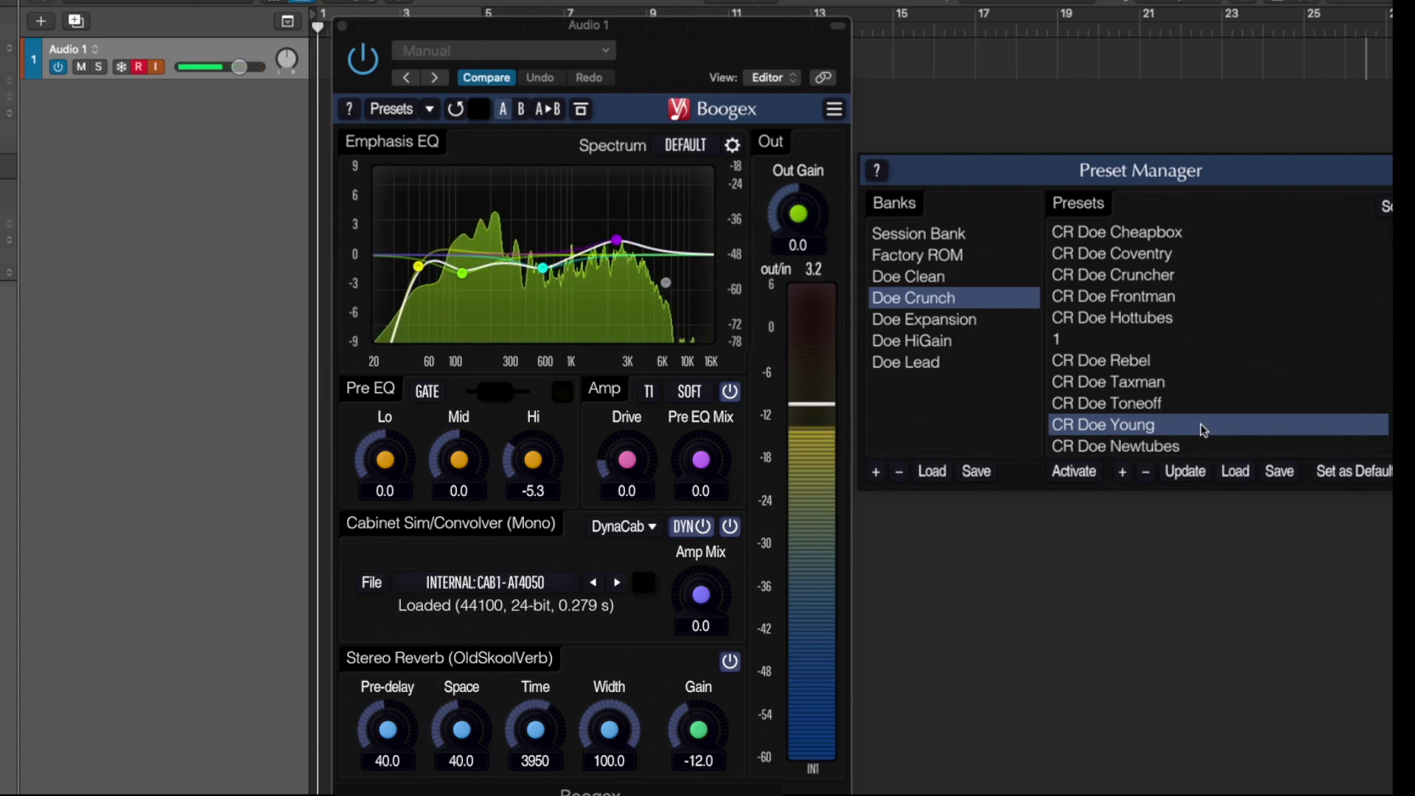
key(Down)
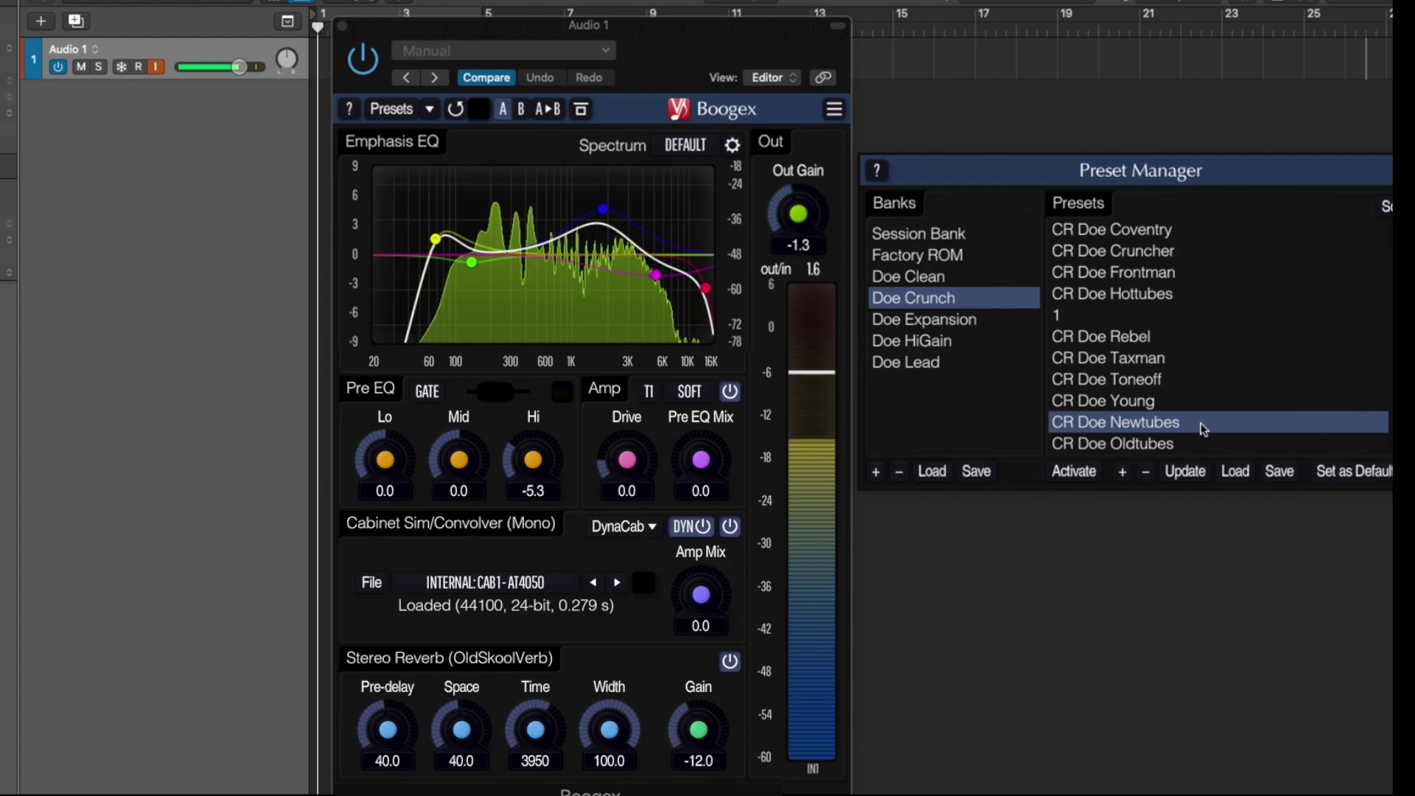
click(1225, 443)
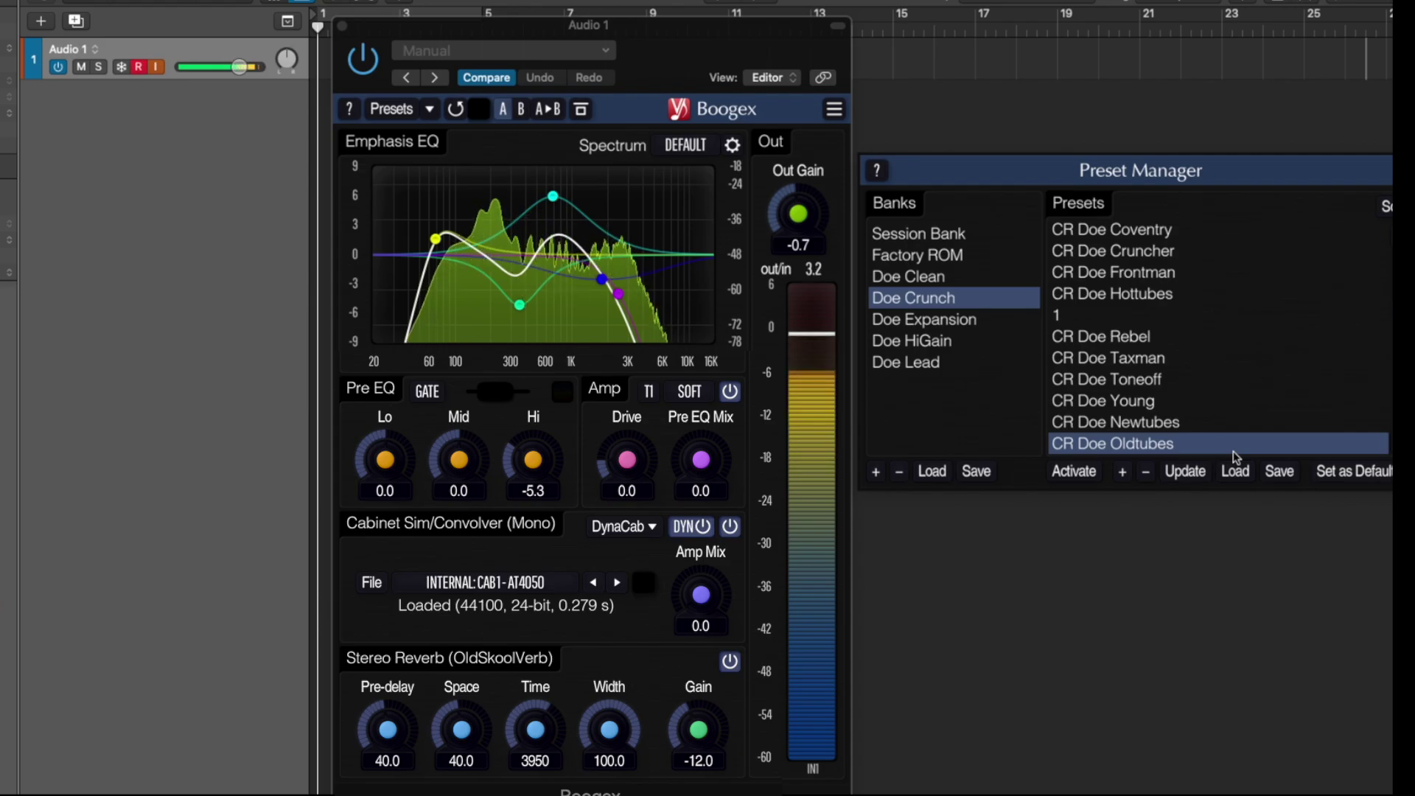
Switch to the Doe Expansion bank and audition its first presets in order: Delusional, Essential, Monthly and Exclusive
double_click(985, 317)
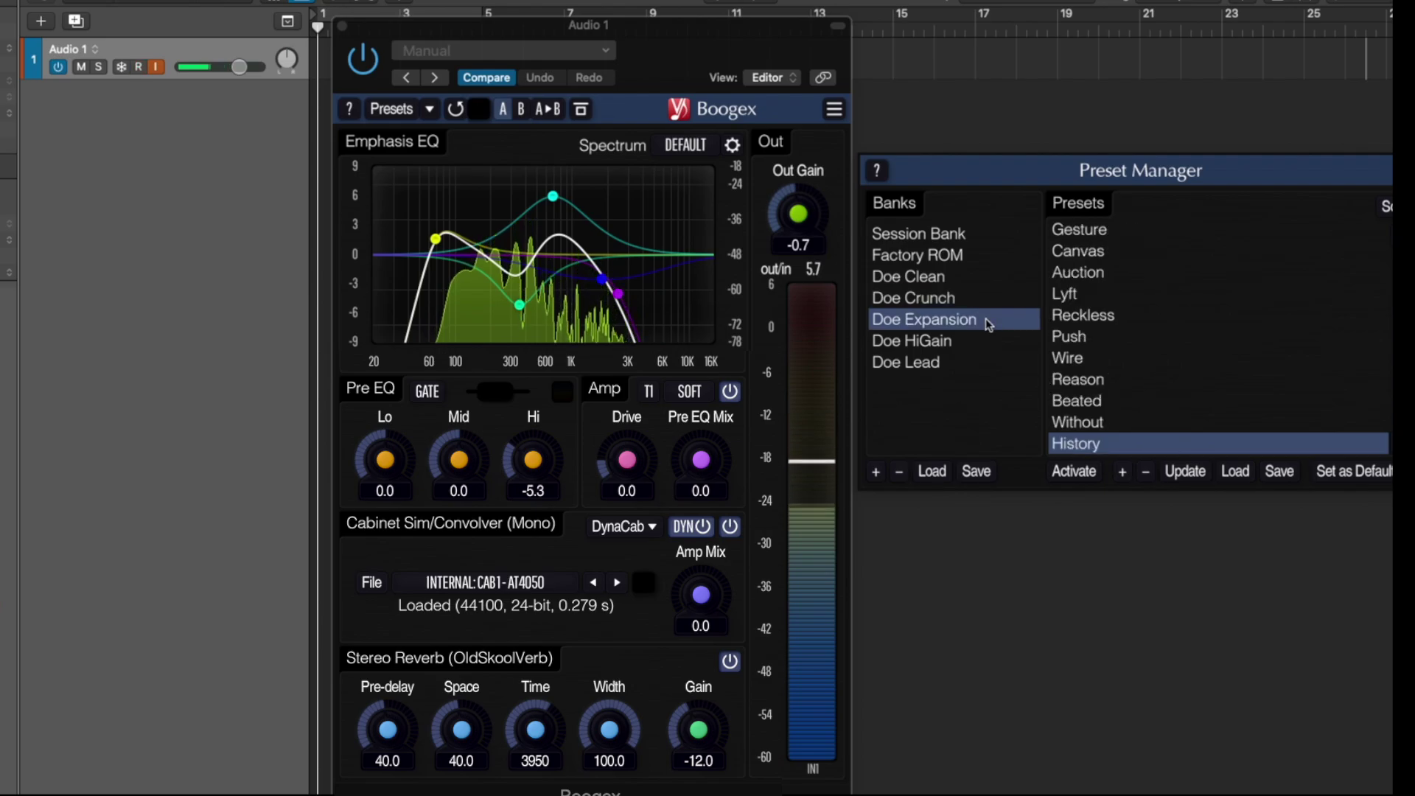
click(1032, 317)
click(1181, 232)
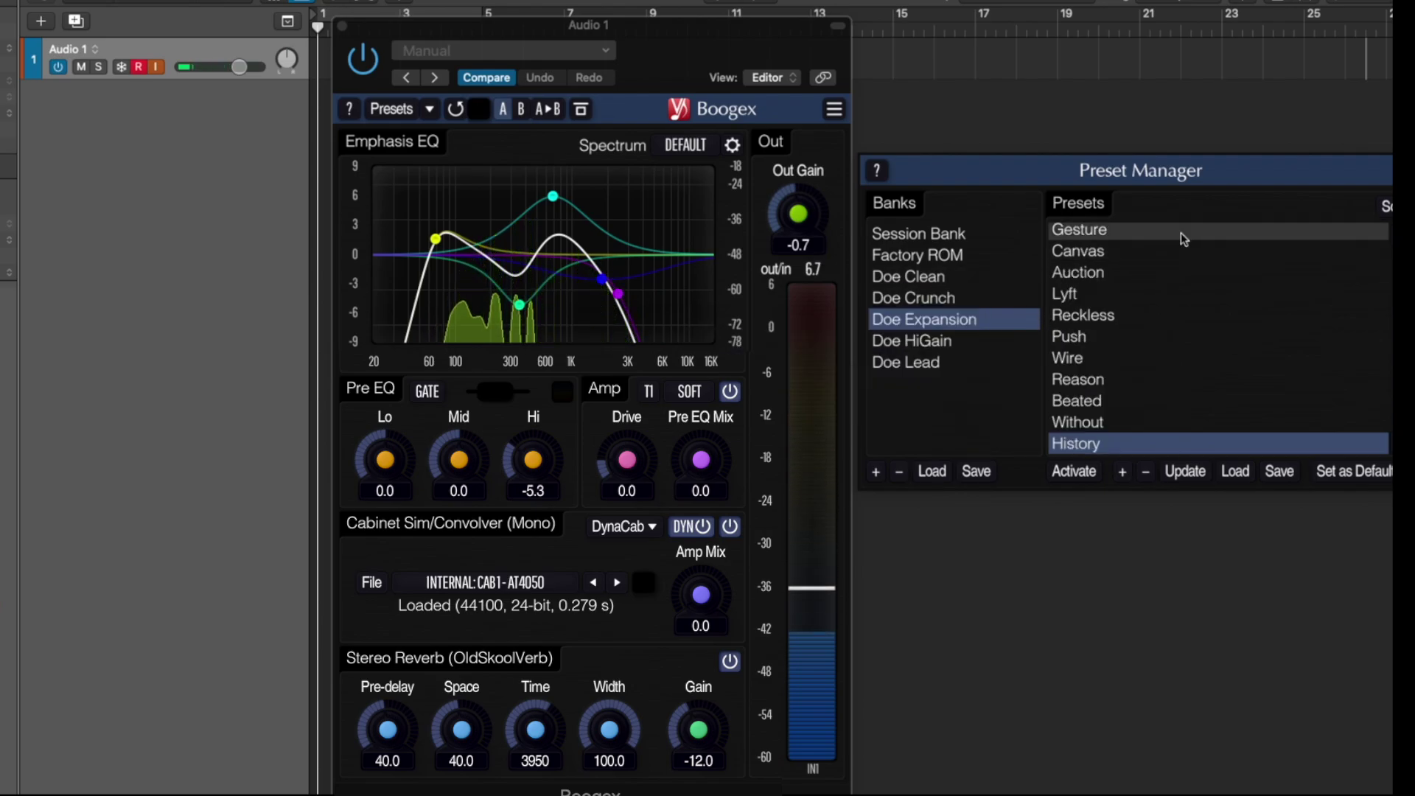
scroll(1193, 232, up, 2)
double_click(1211, 229)
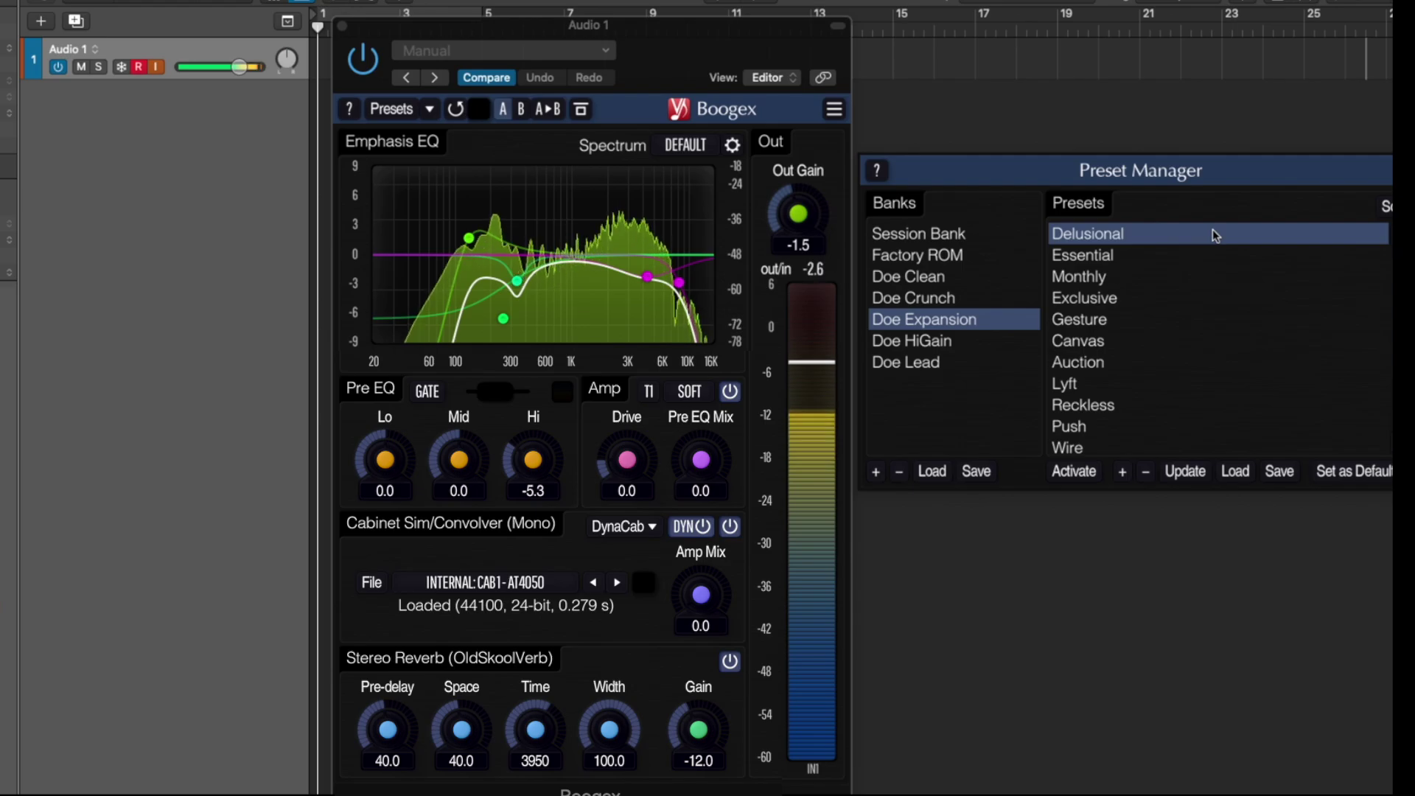
click(1173, 256)
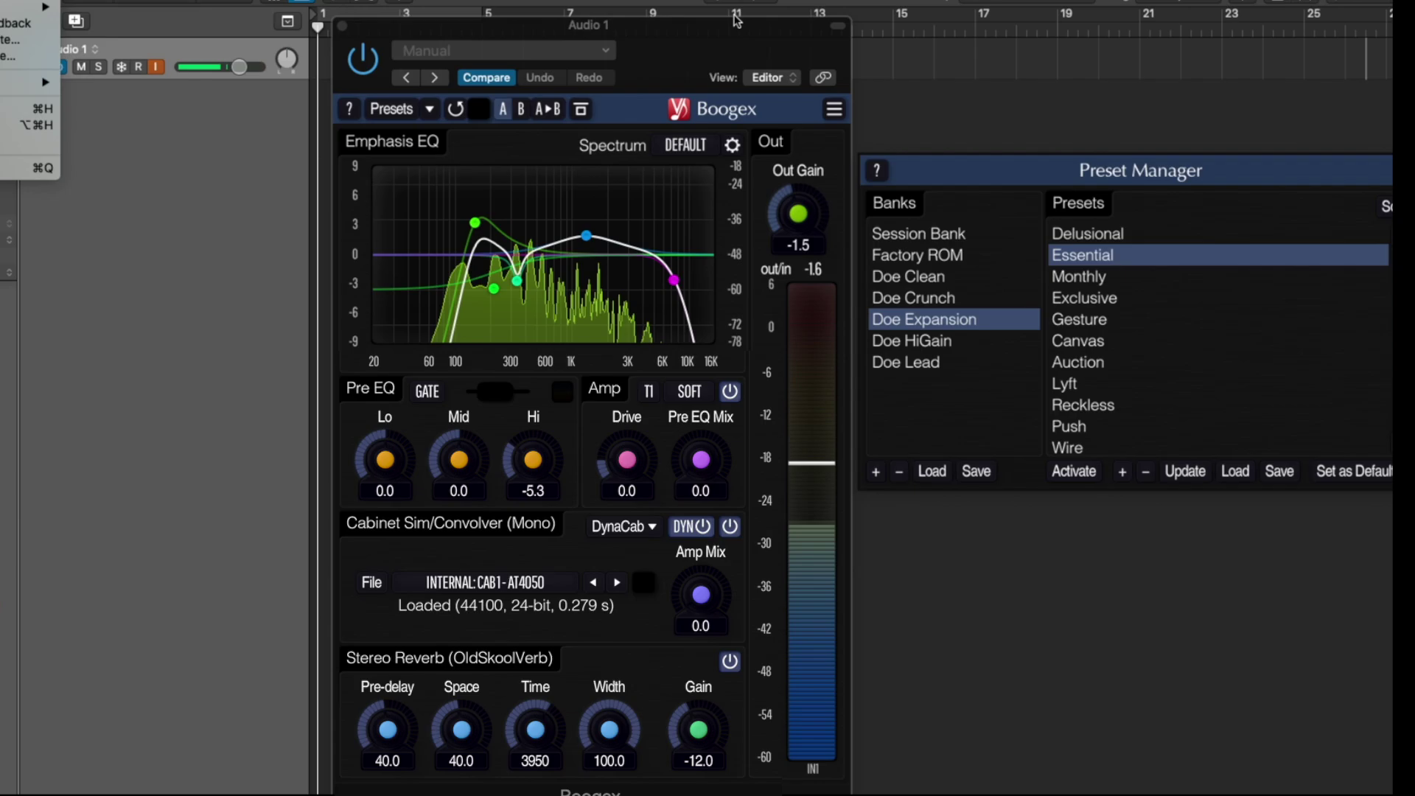
click(1233, 278)
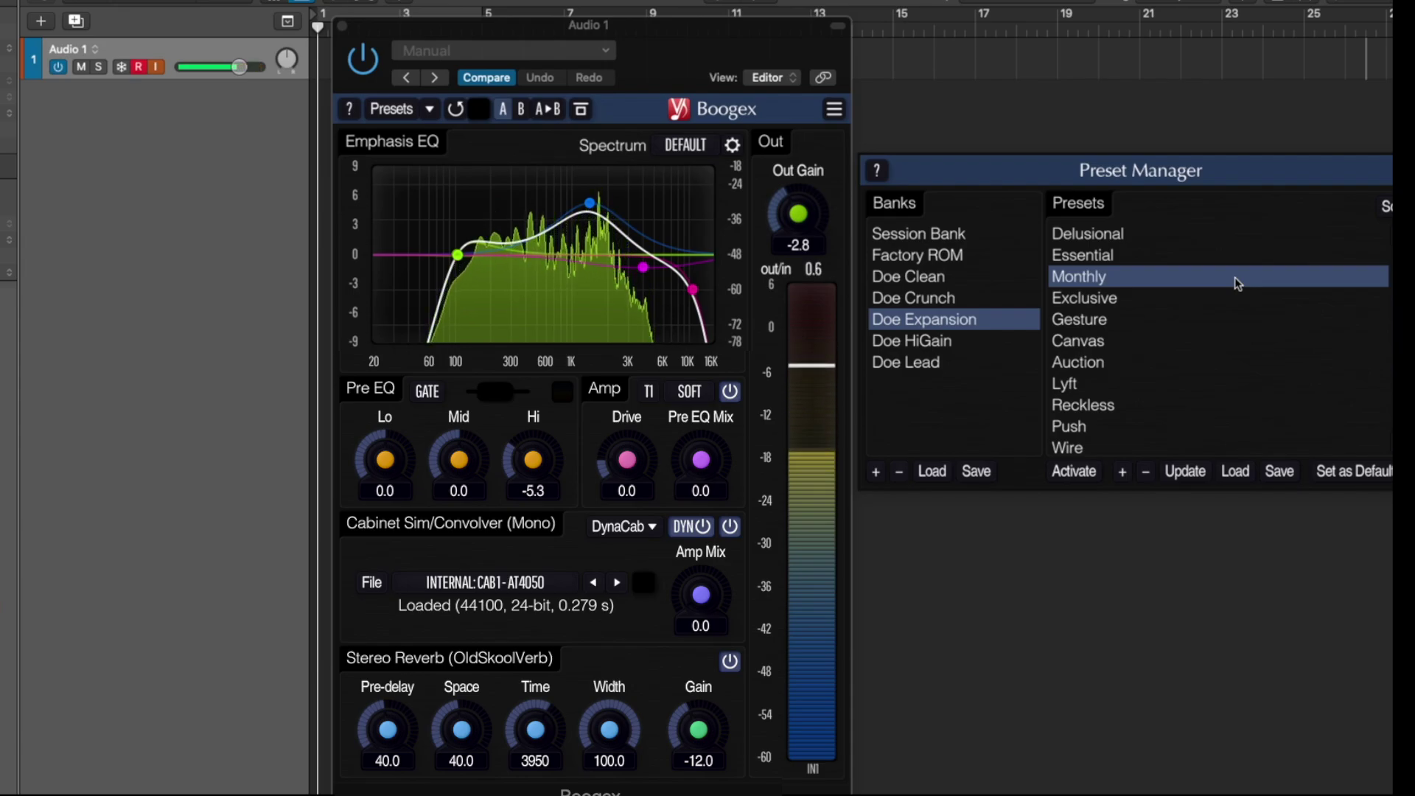
click(1202, 295)
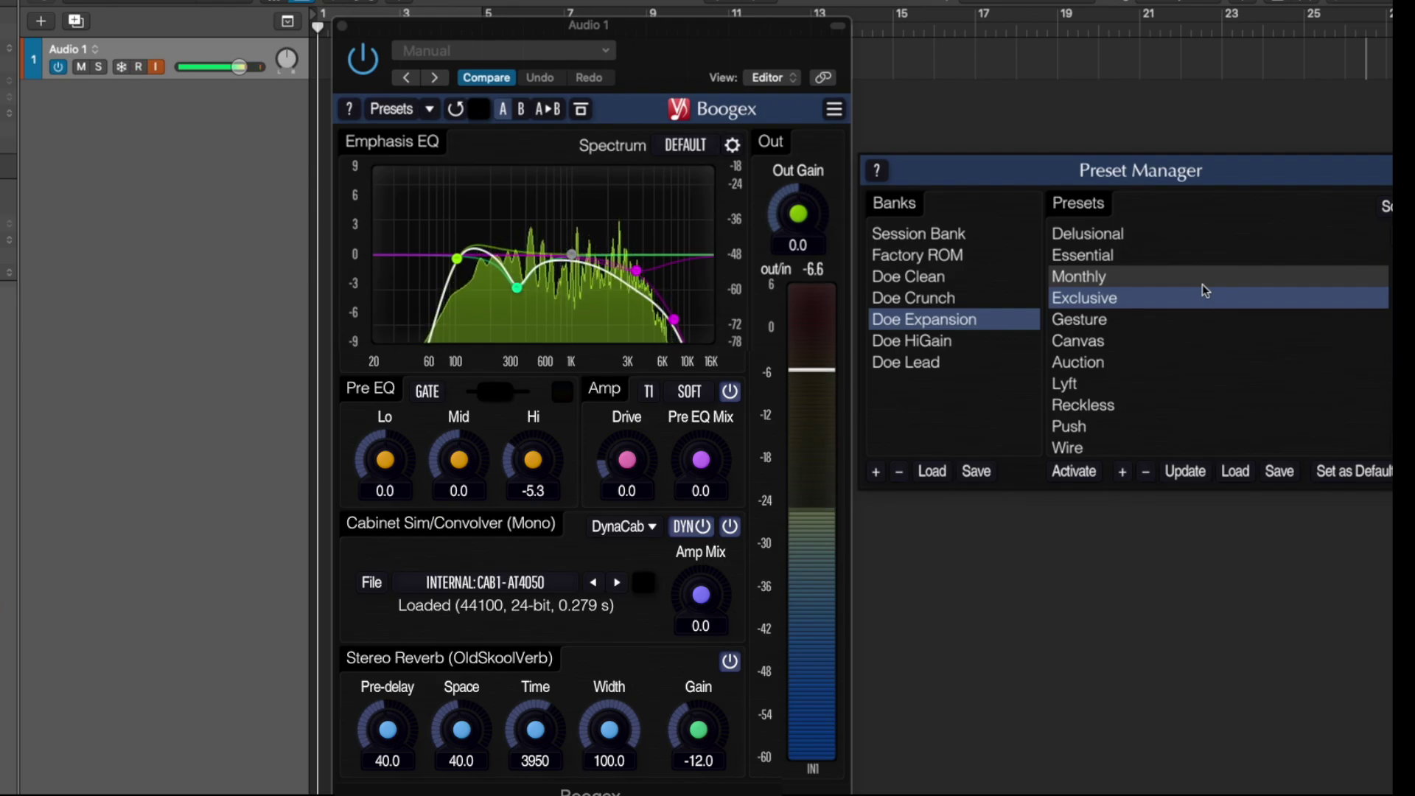
Audition the Doe Expansion presets Gesture, Canvas, Auction, Lyft and Reckless in turn
click(1235, 316)
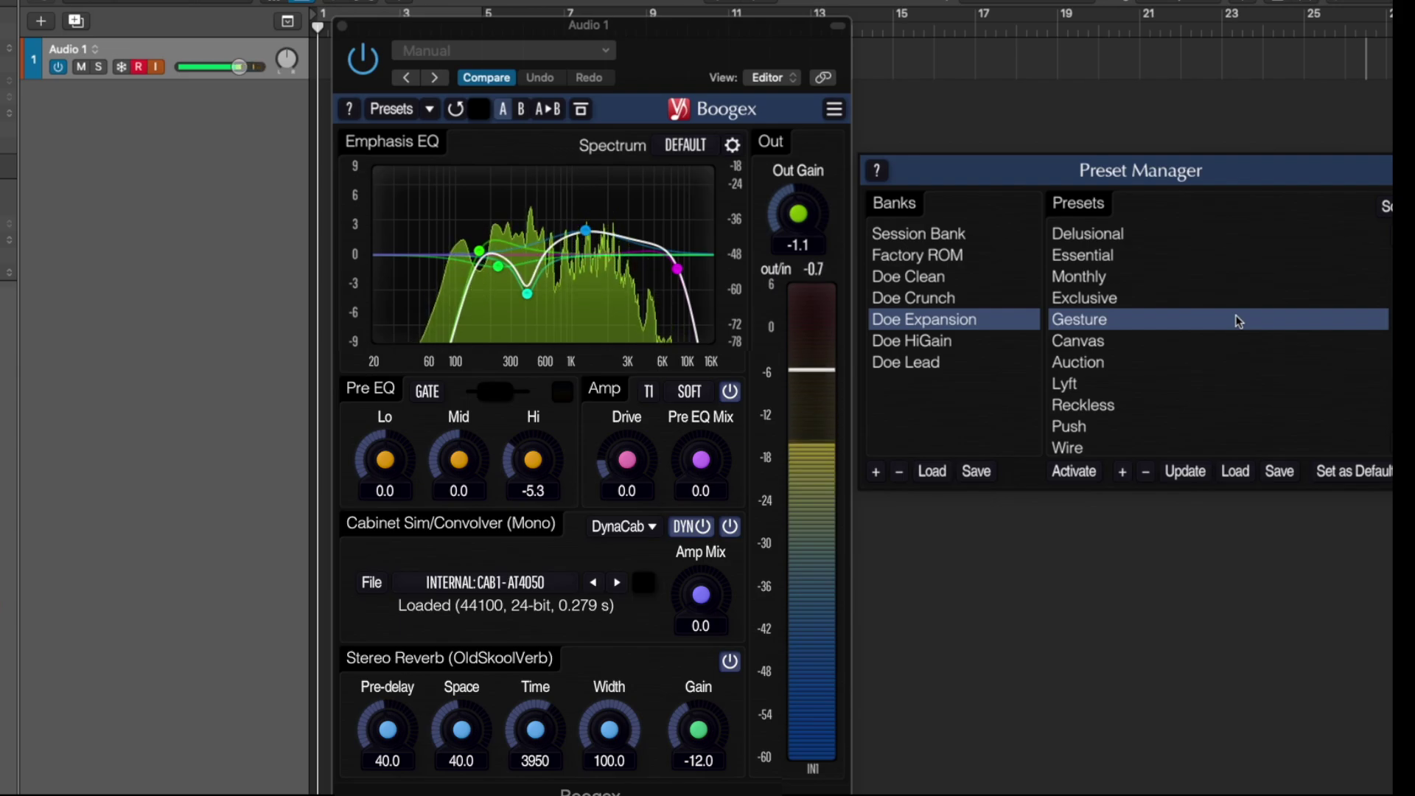
click(1241, 333)
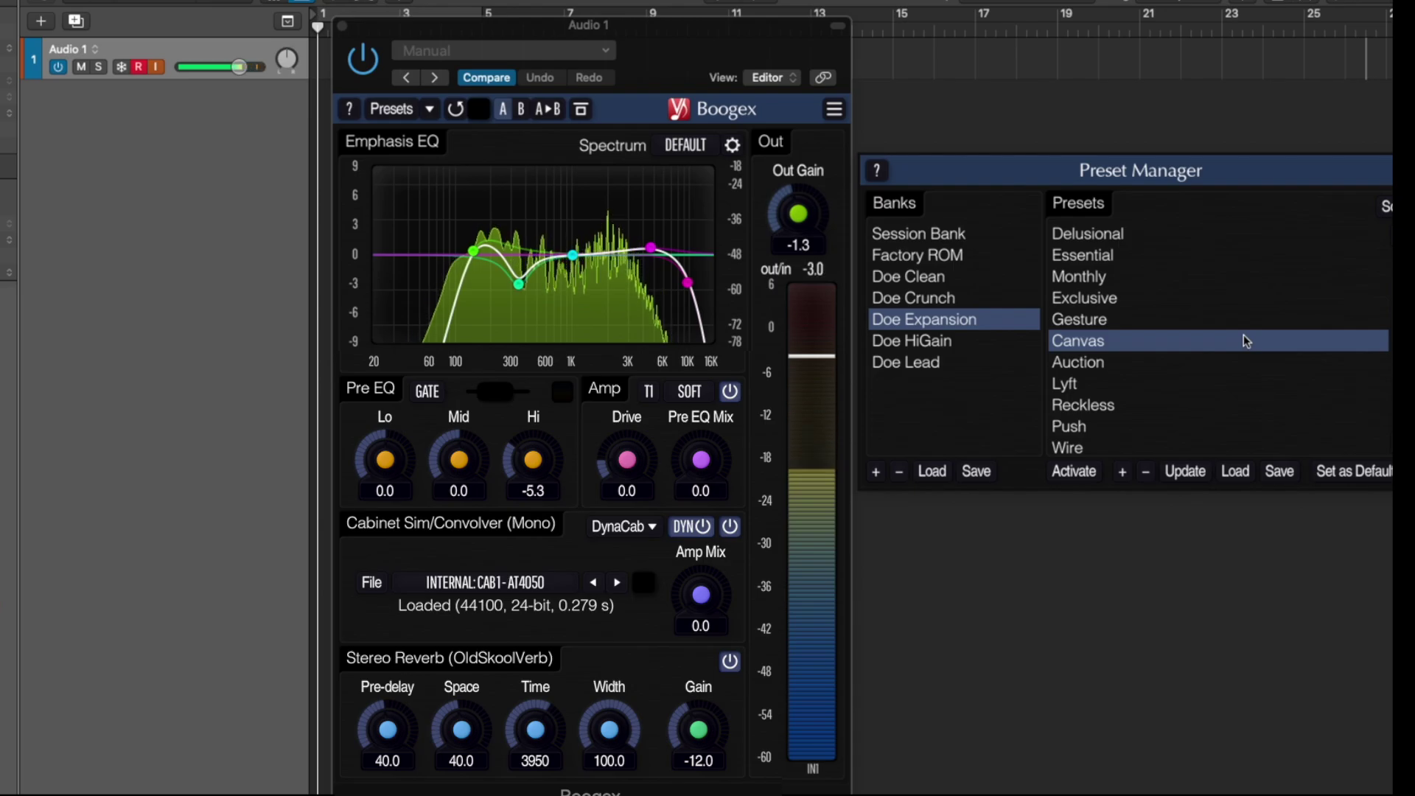
click(1255, 360)
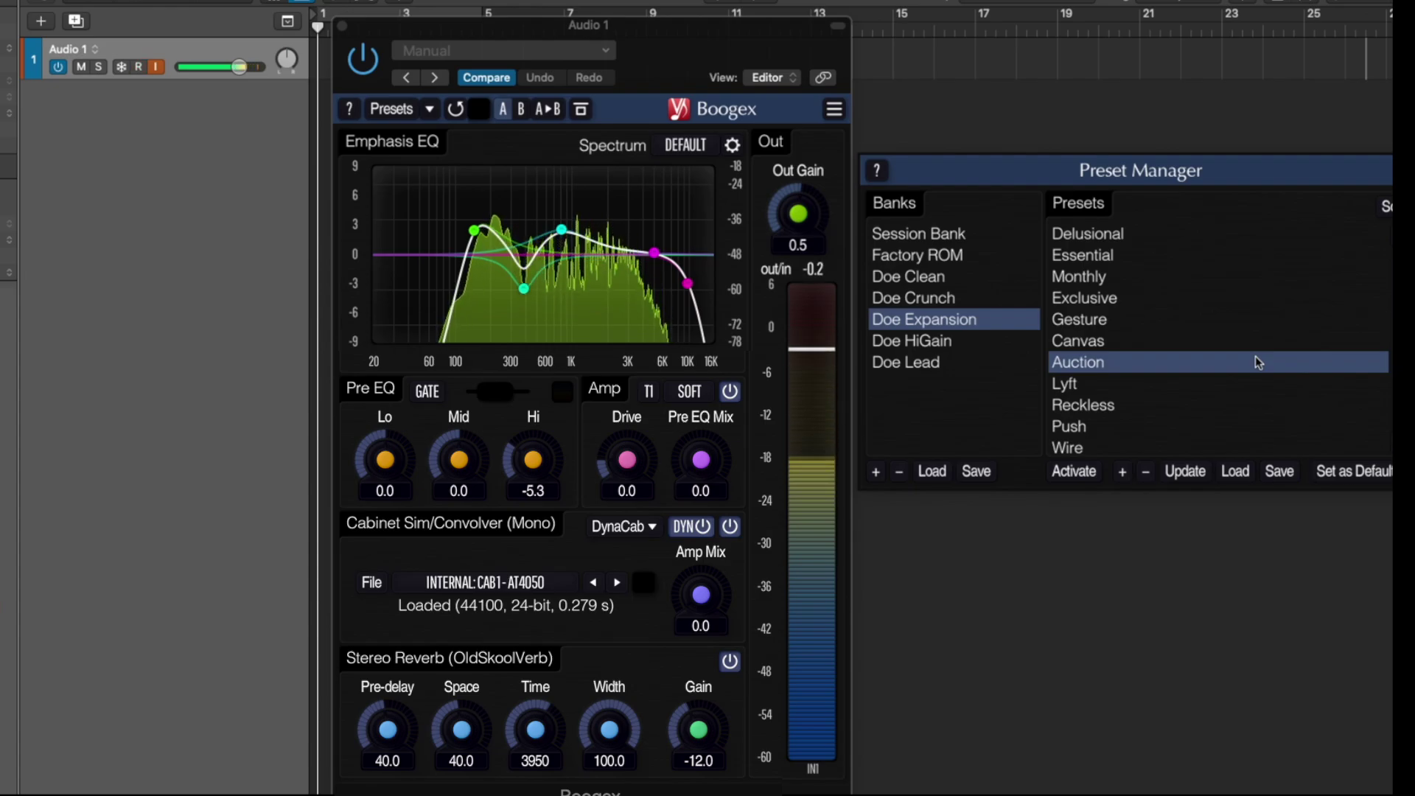
click(1250, 381)
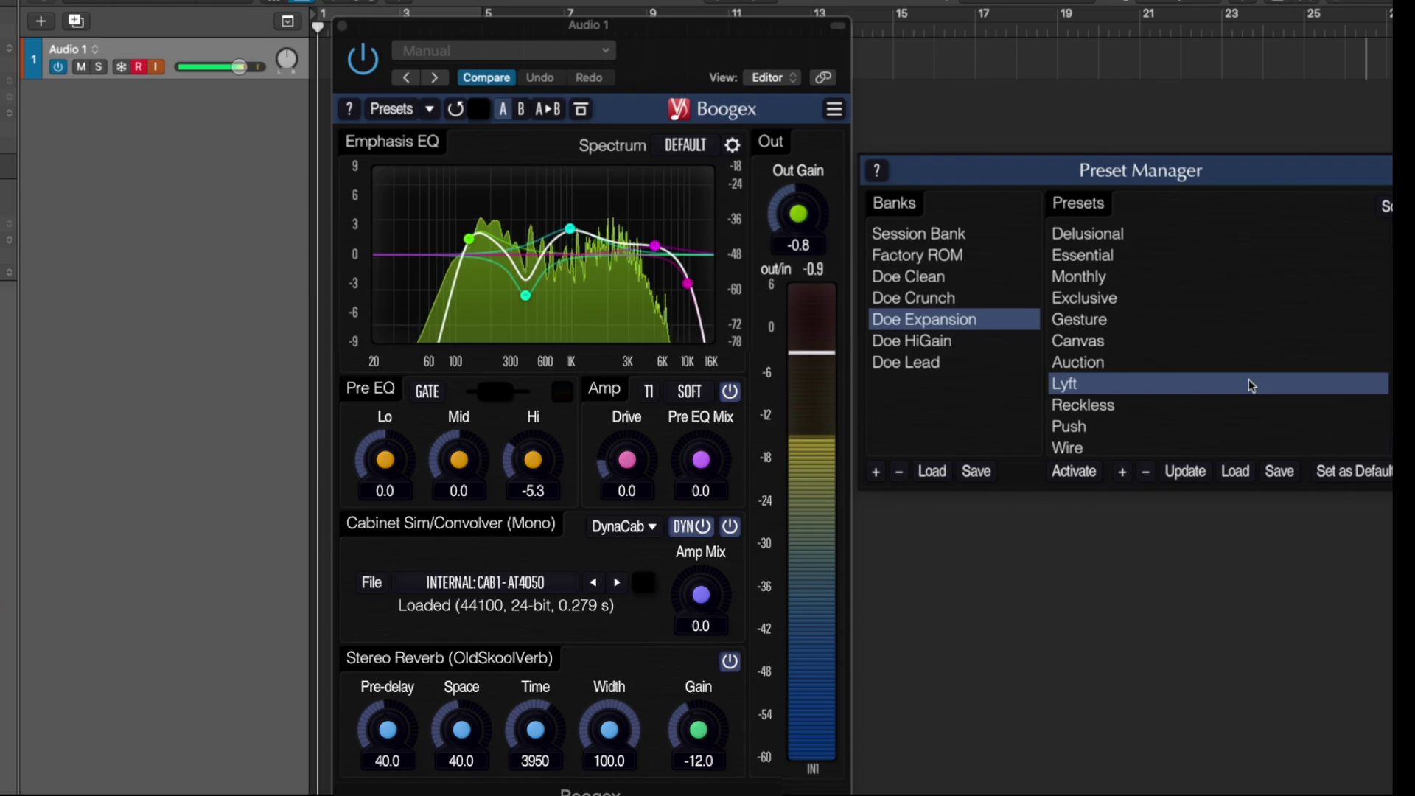
click(1253, 405)
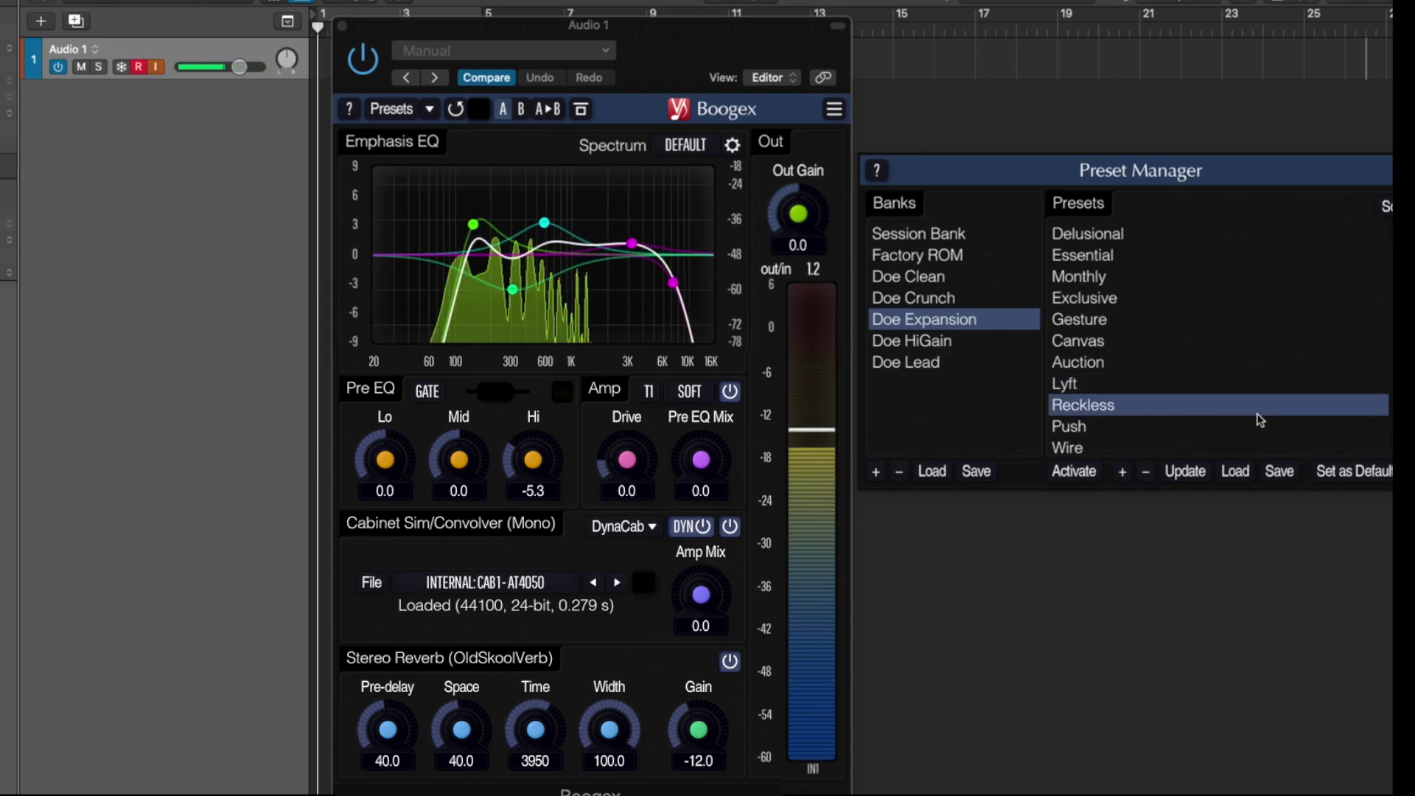
Audition the Doe Expansion presets Push, Wire, Reason and Beated in turn
scroll(1266, 417, down, 2)
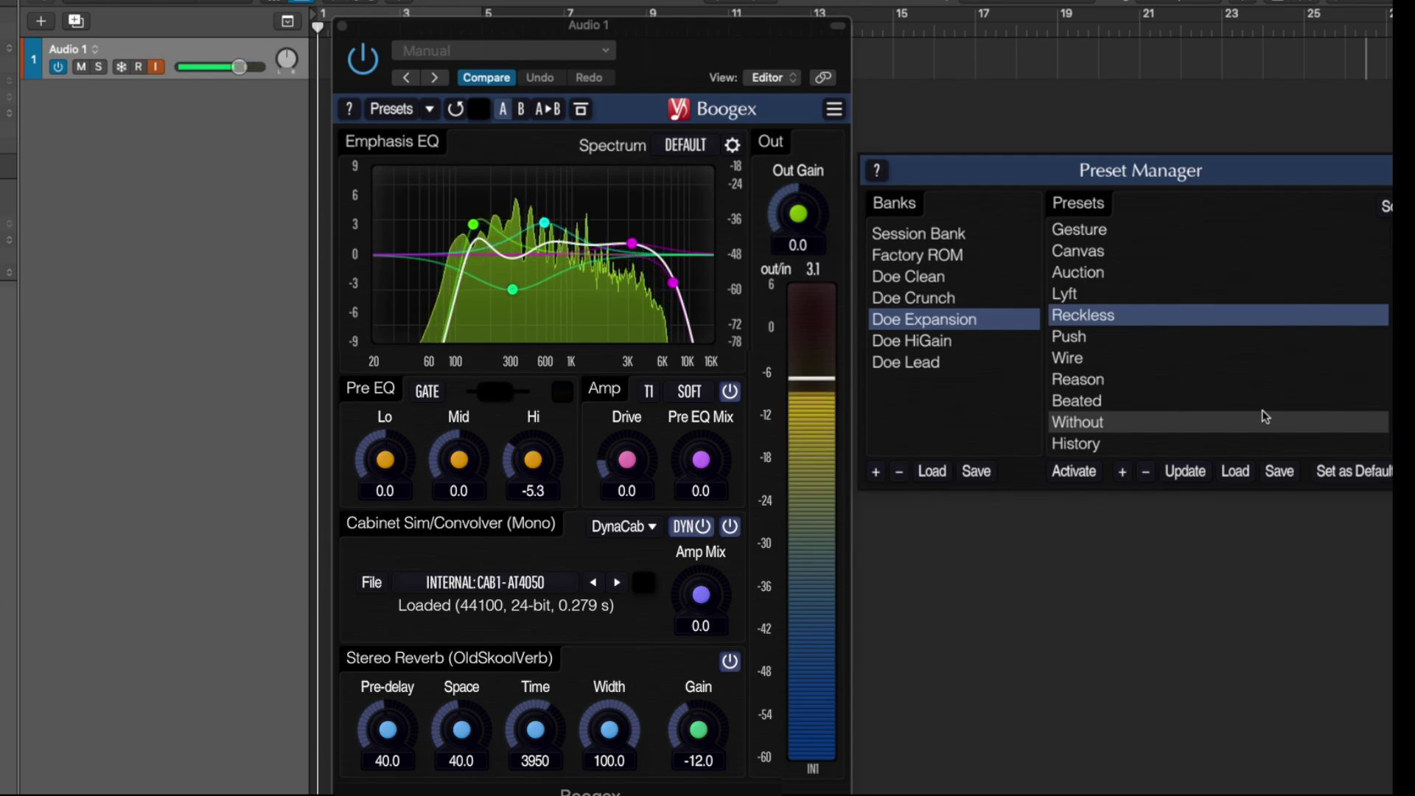
click(1319, 337)
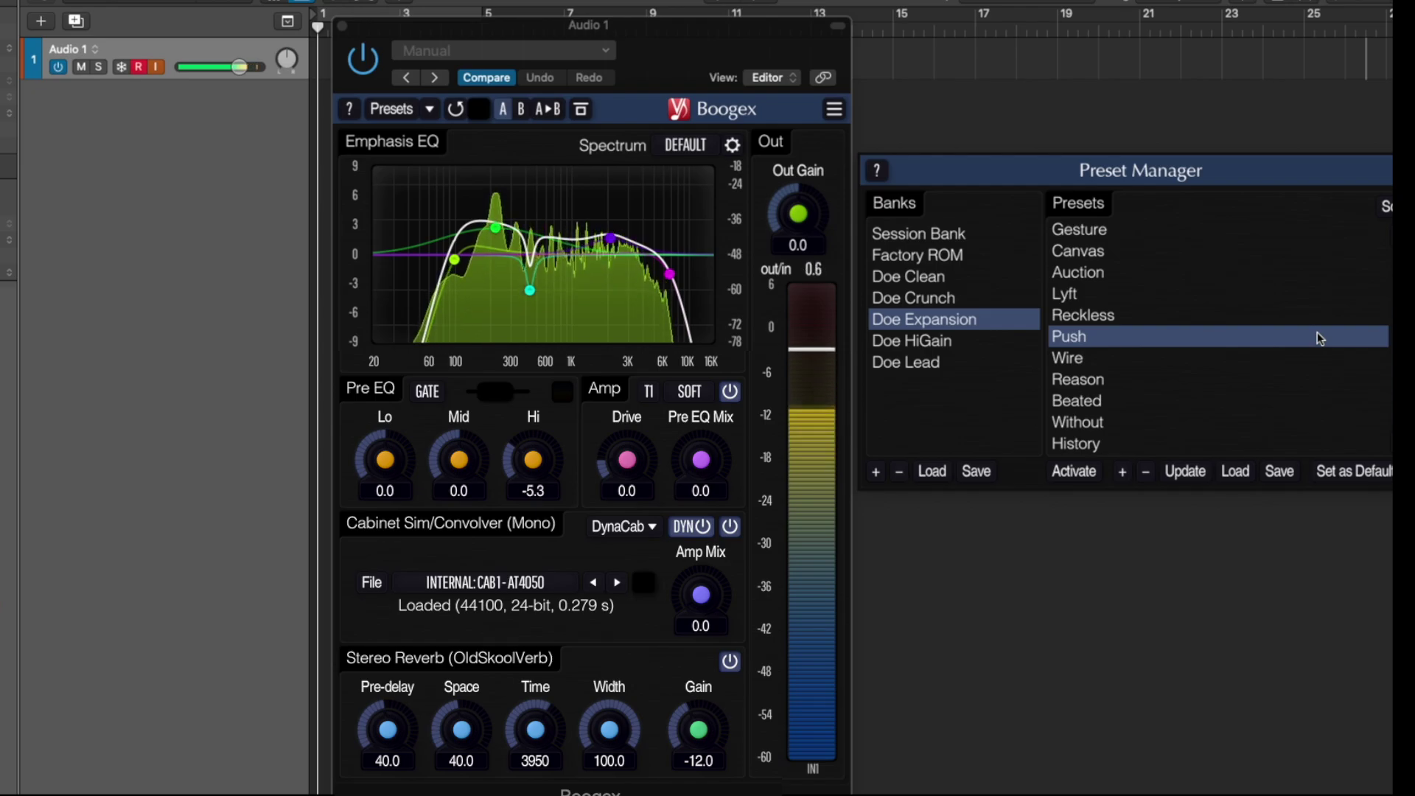
click(1337, 357)
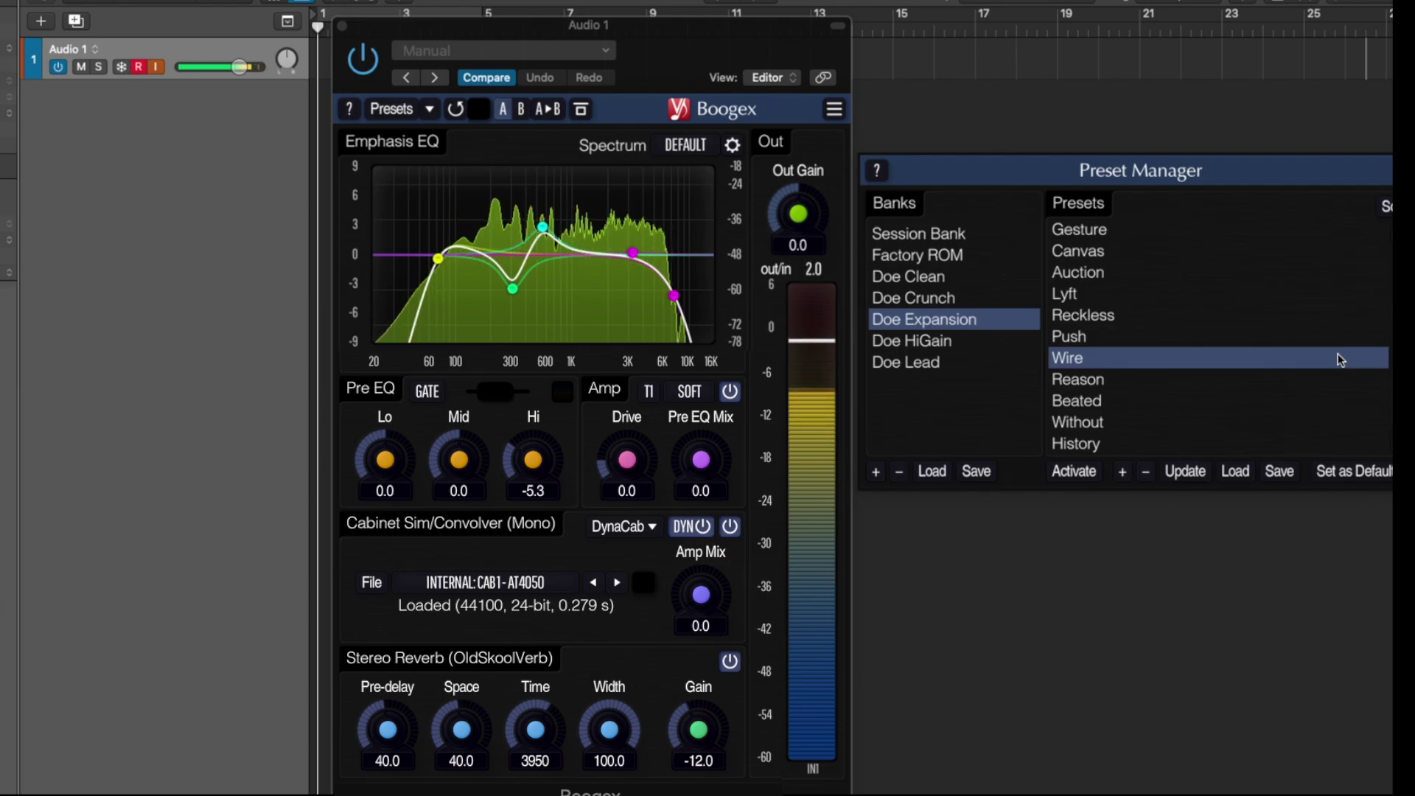
click(1332, 368)
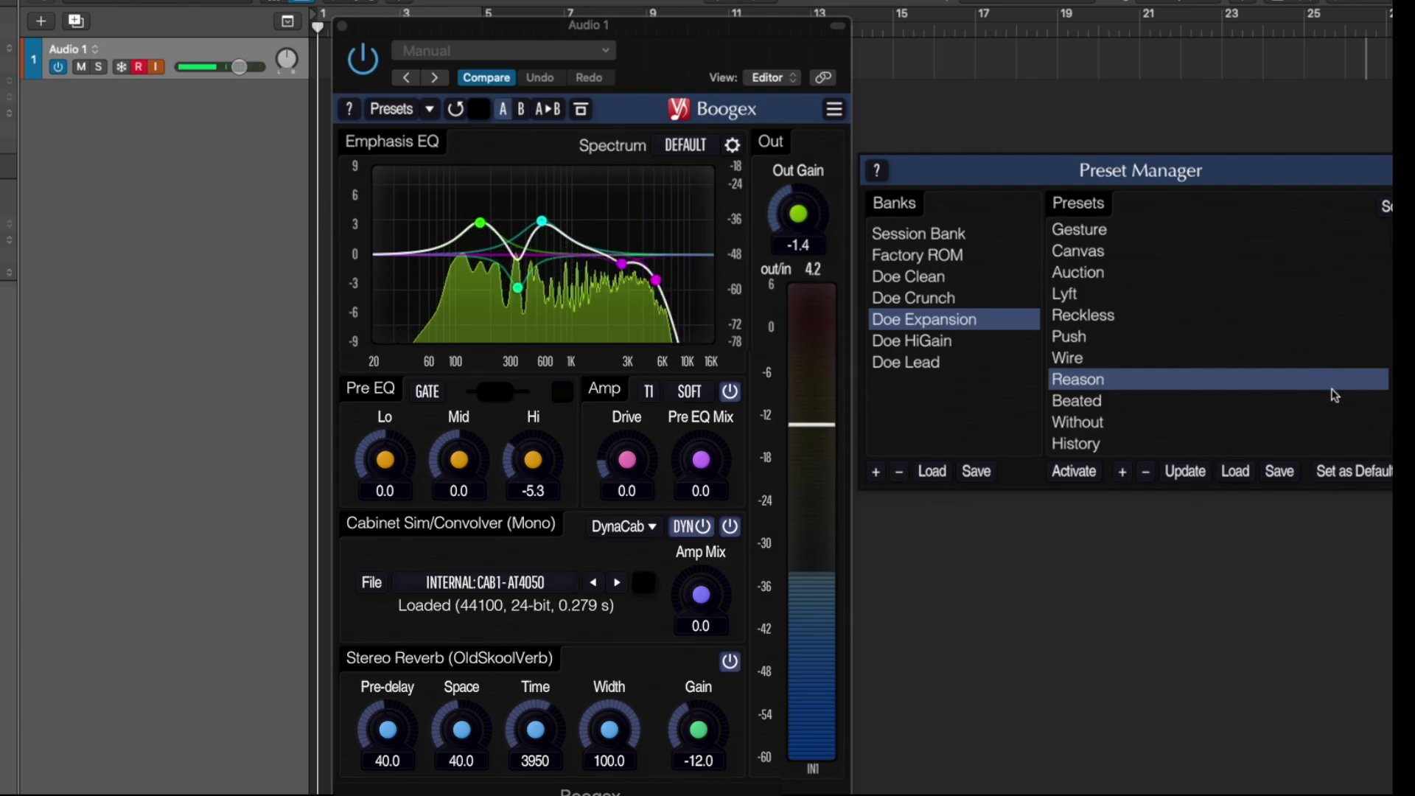
click(1335, 400)
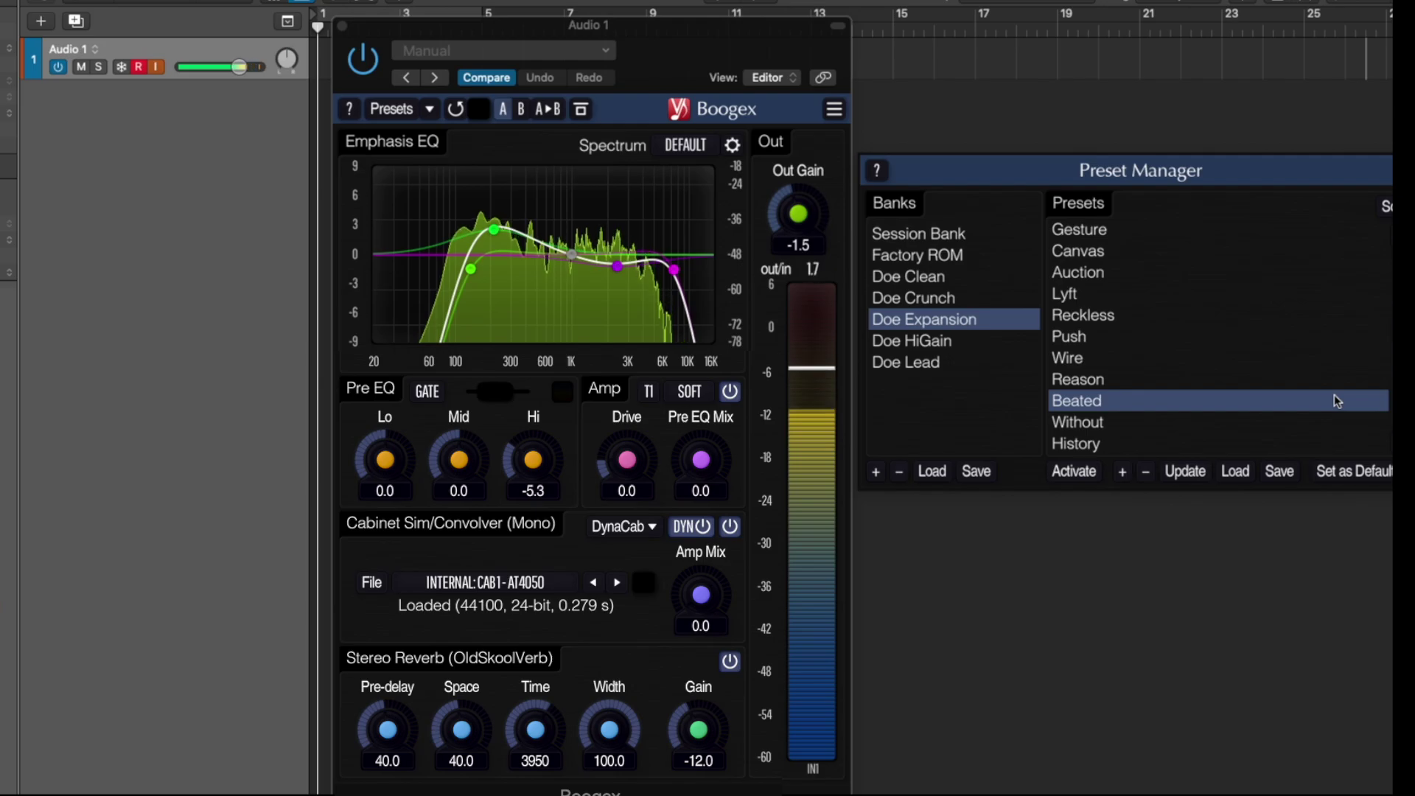
Load and audition the last two Doe Expansion presets, Without and History
click(1313, 426)
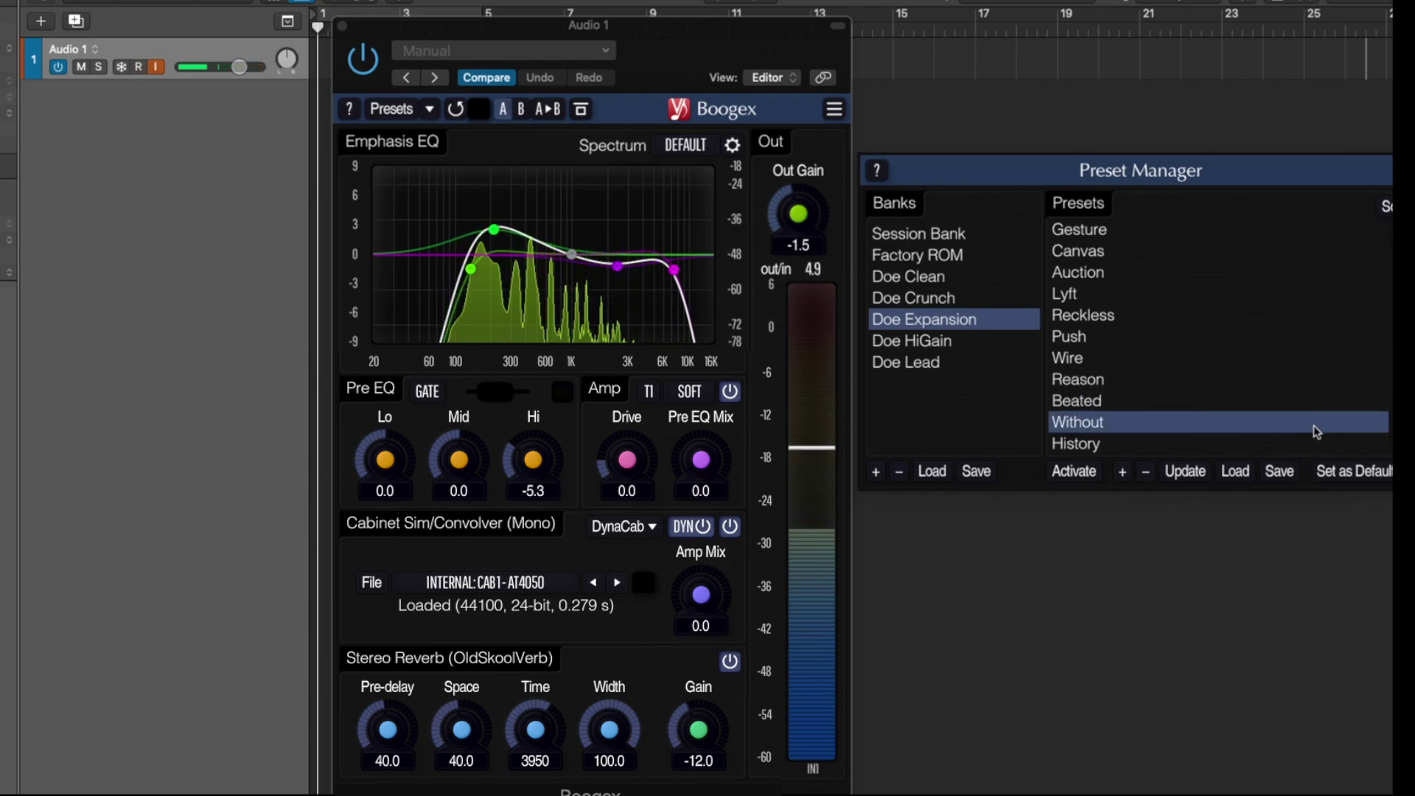
double_click(1312, 426)
click(1319, 422)
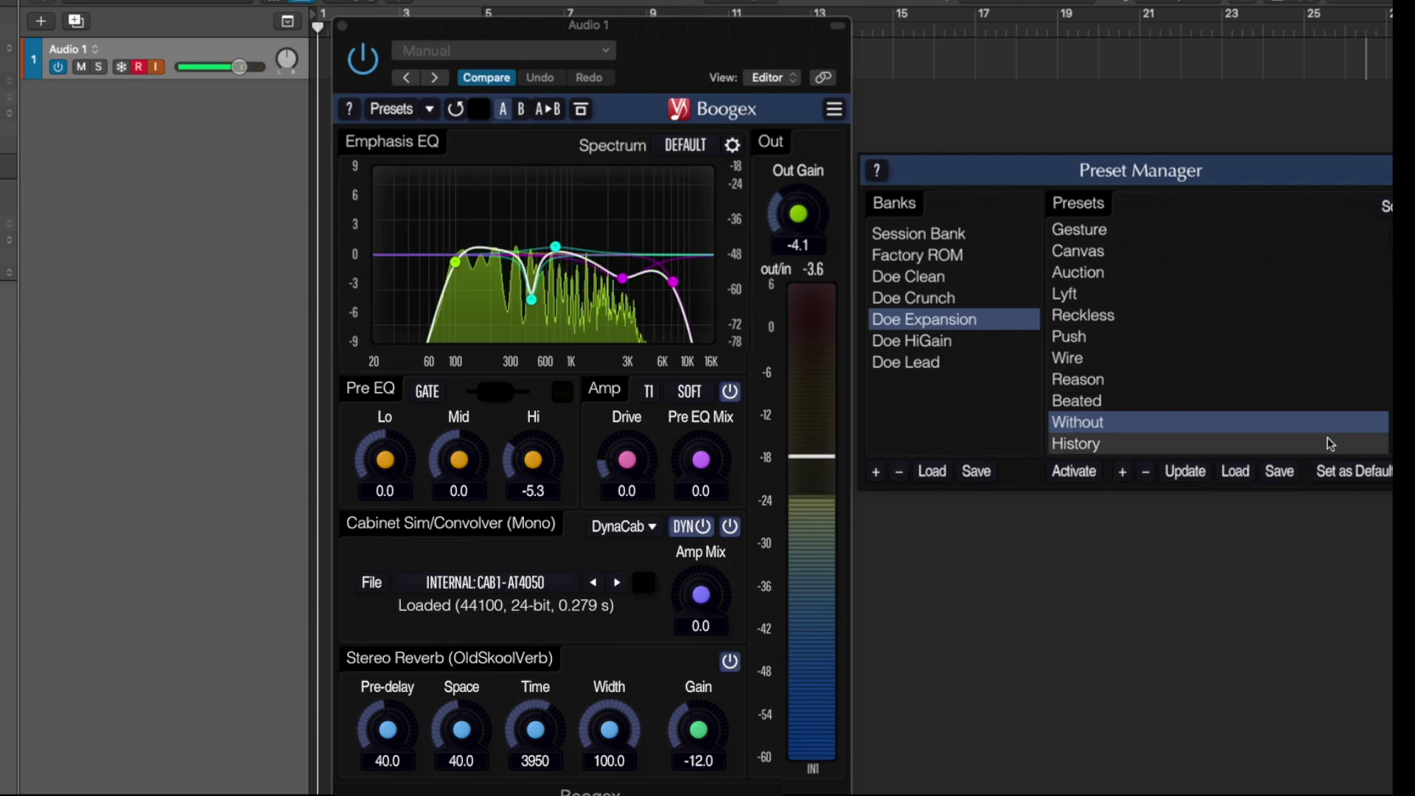
click(1340, 442)
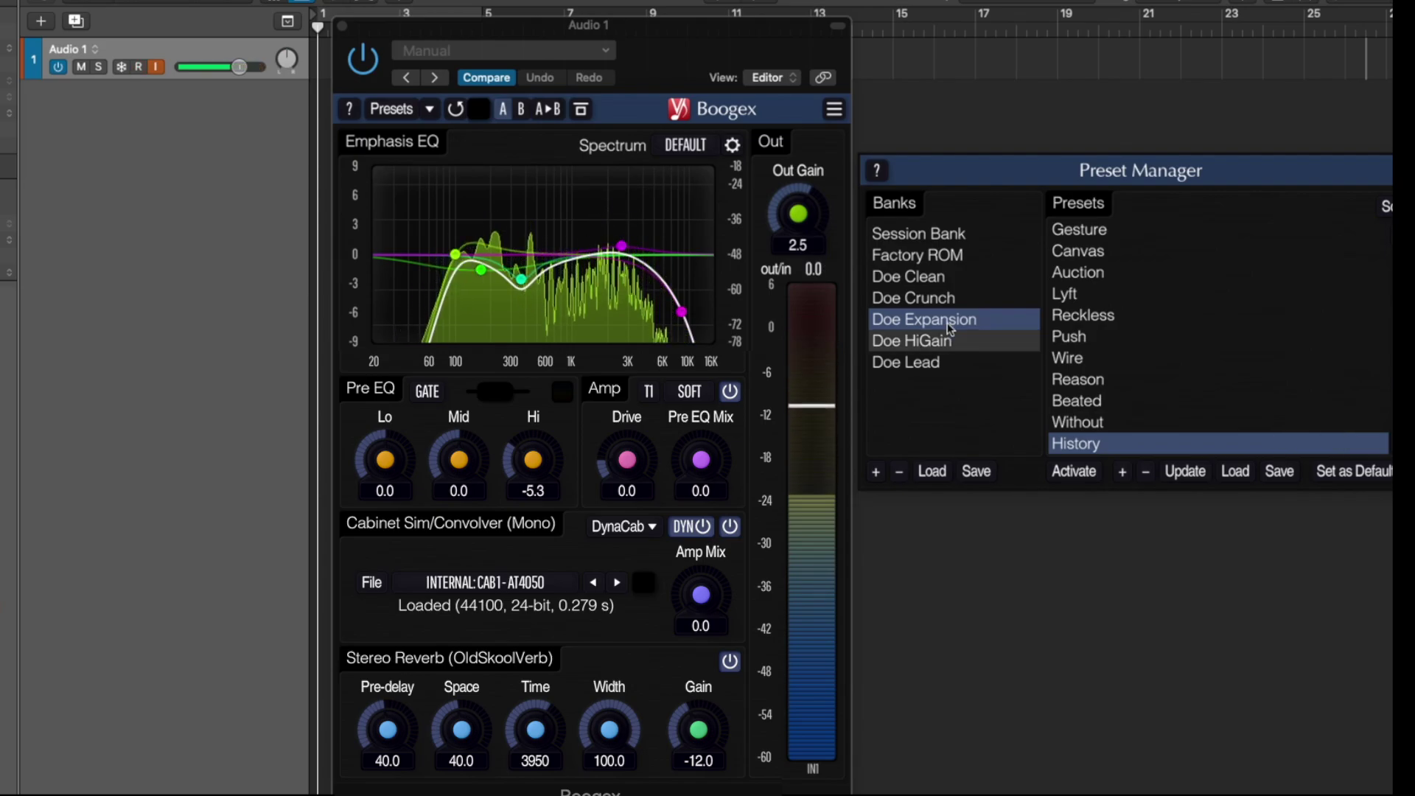
Switch to the Doe HiGain bank and audition HG Doe Alloy, HG Doe Crazytrain, HG Doe Dropme and HG Doe Green
click(921, 341)
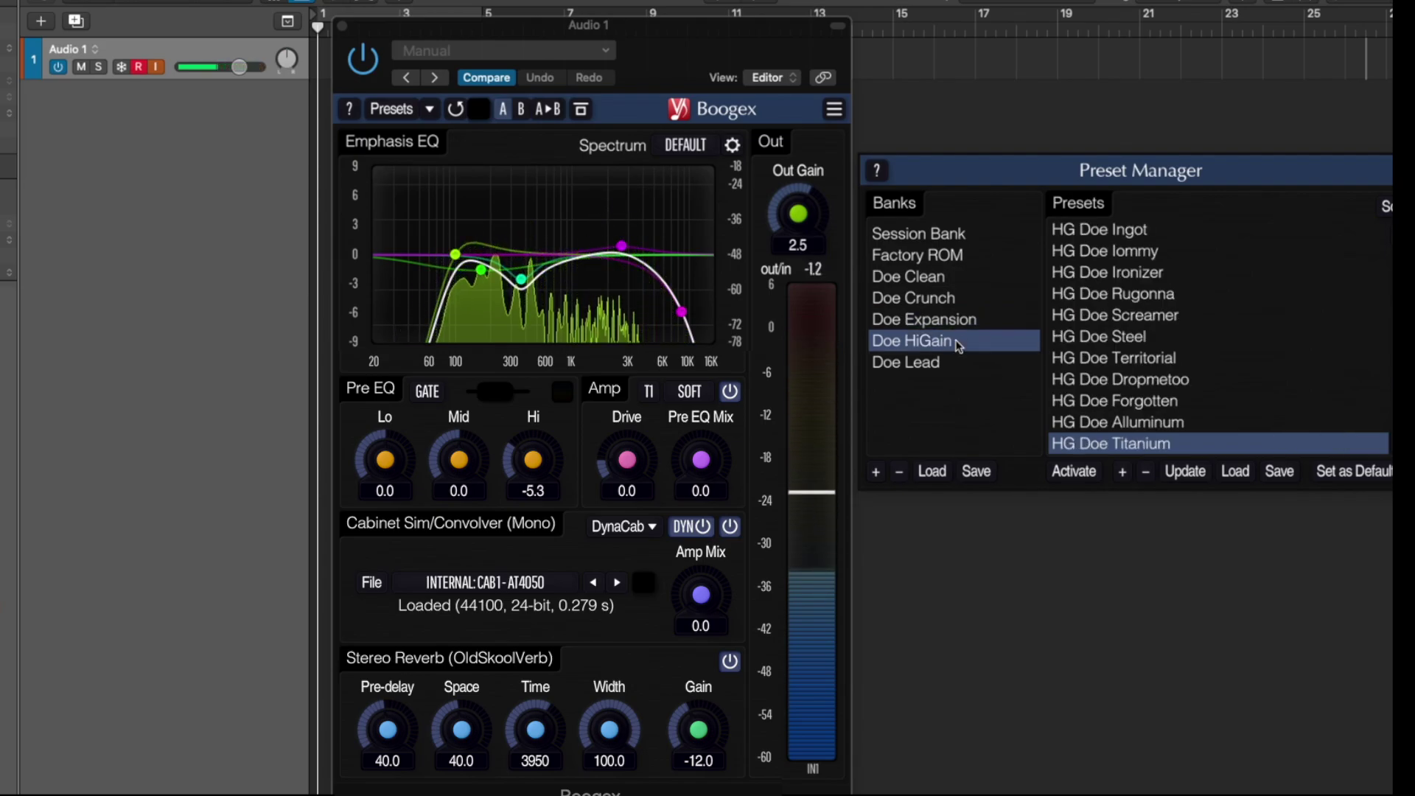
scroll(1282, 233, up, 2)
click(1280, 236)
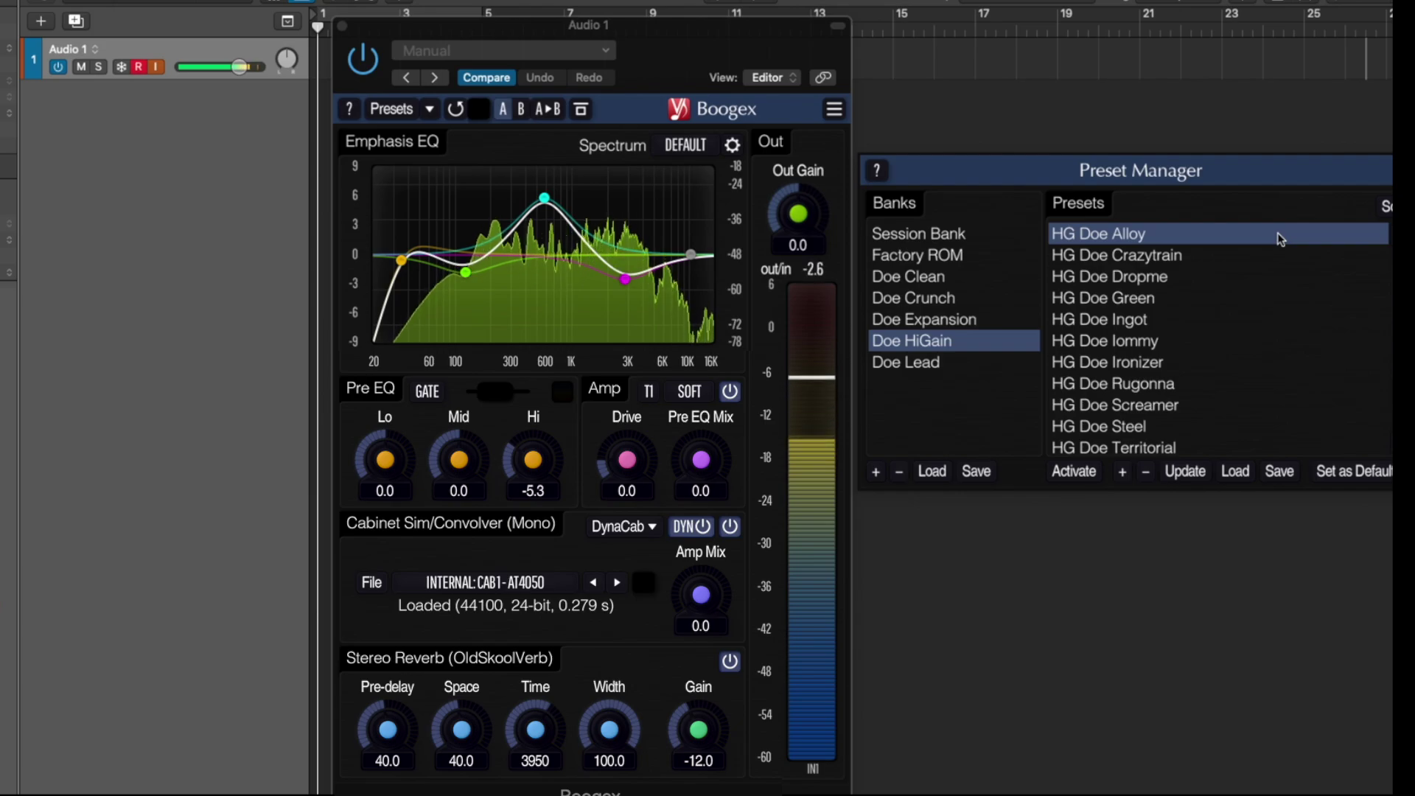
click(1212, 251)
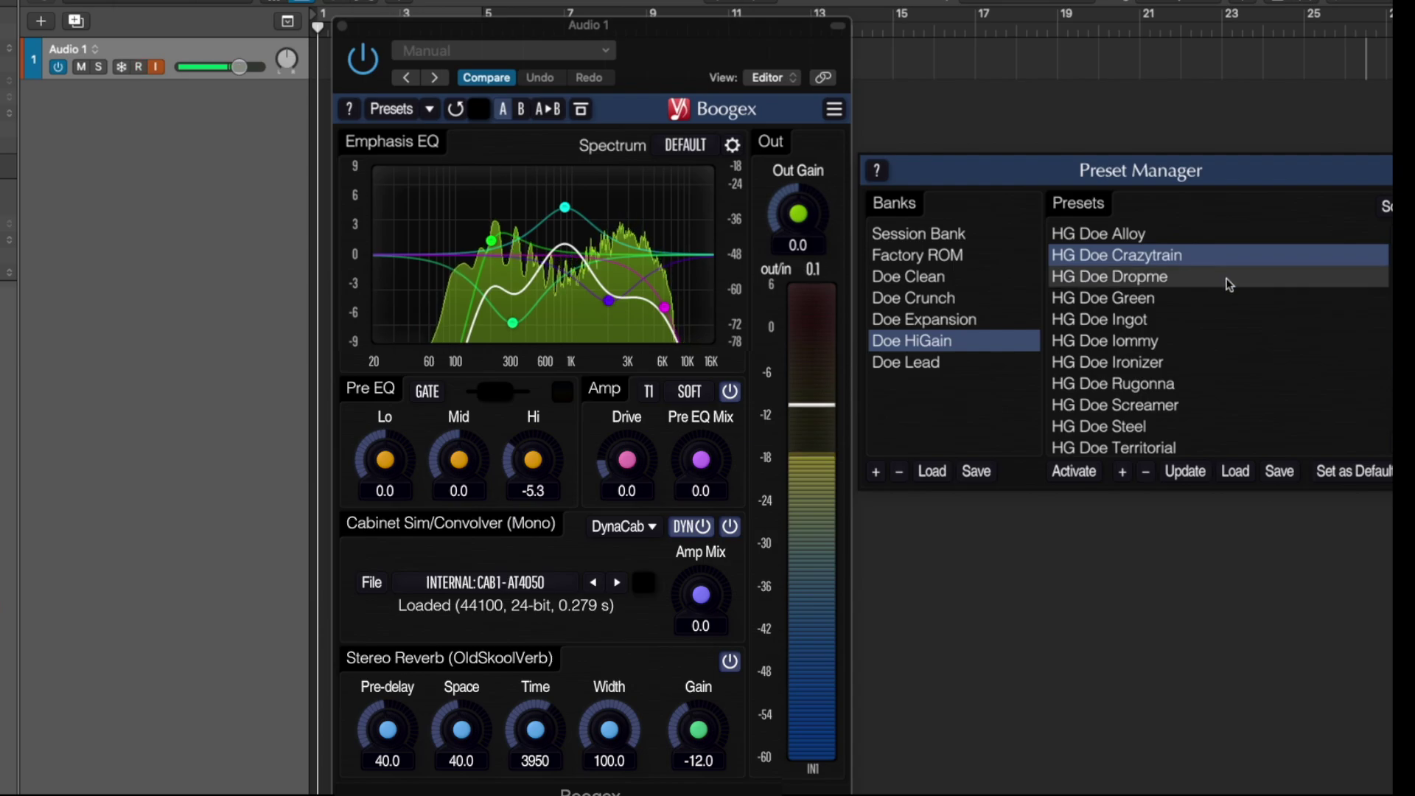
click(1228, 282)
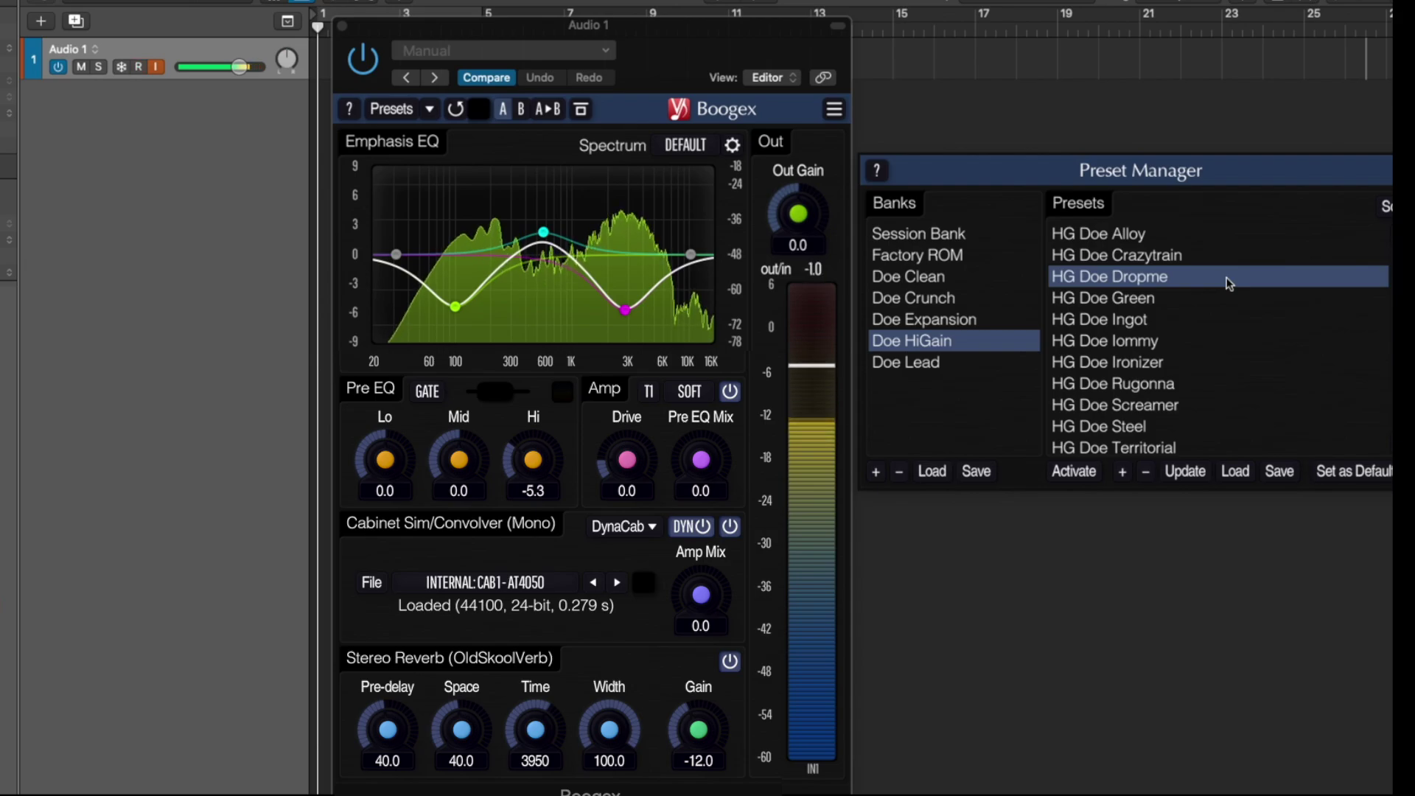
click(1229, 298)
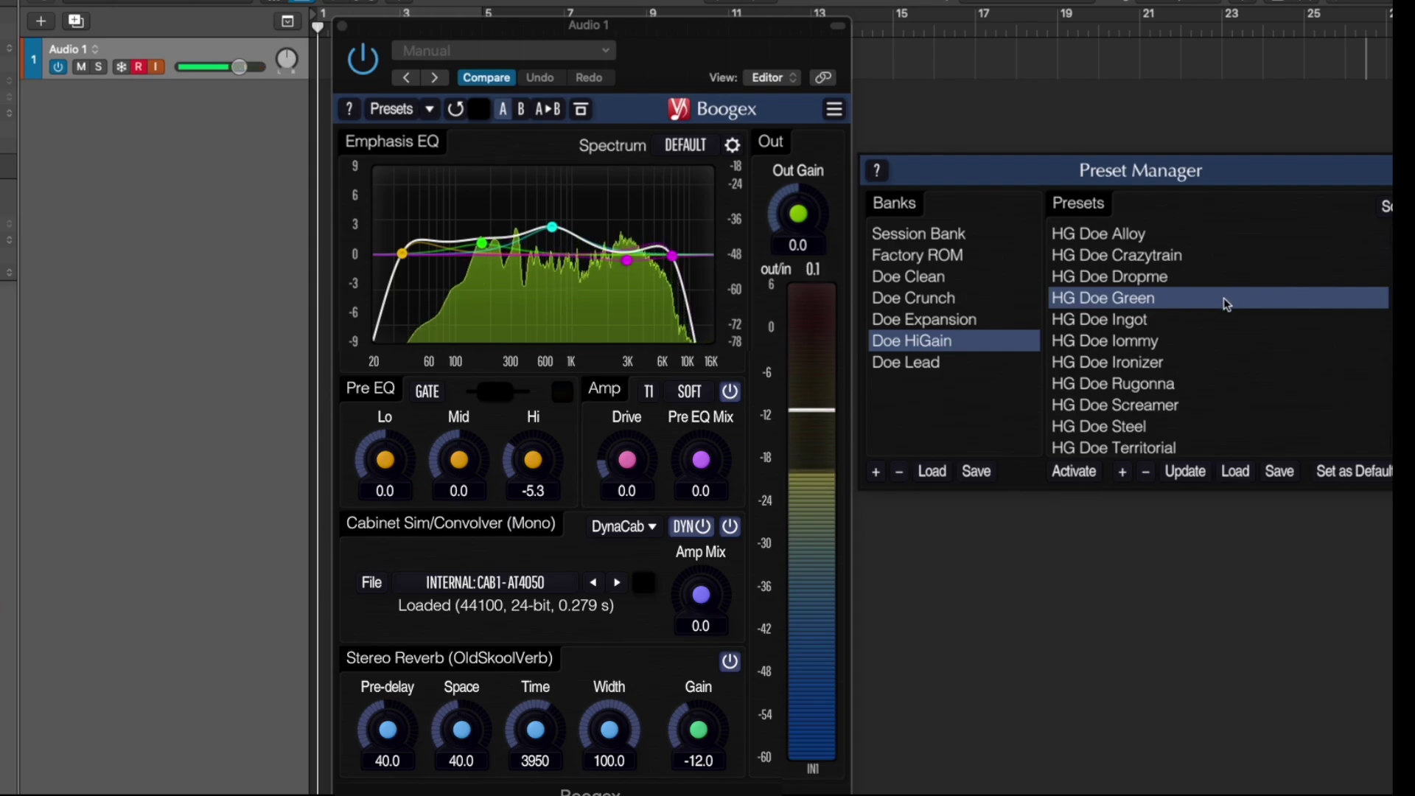
Audition the Doe HiGain presets HG Doe Ingot, HG Doe Iommy, HG Doe Ironizer and HG Doe Rugonna in turn
click(1210, 321)
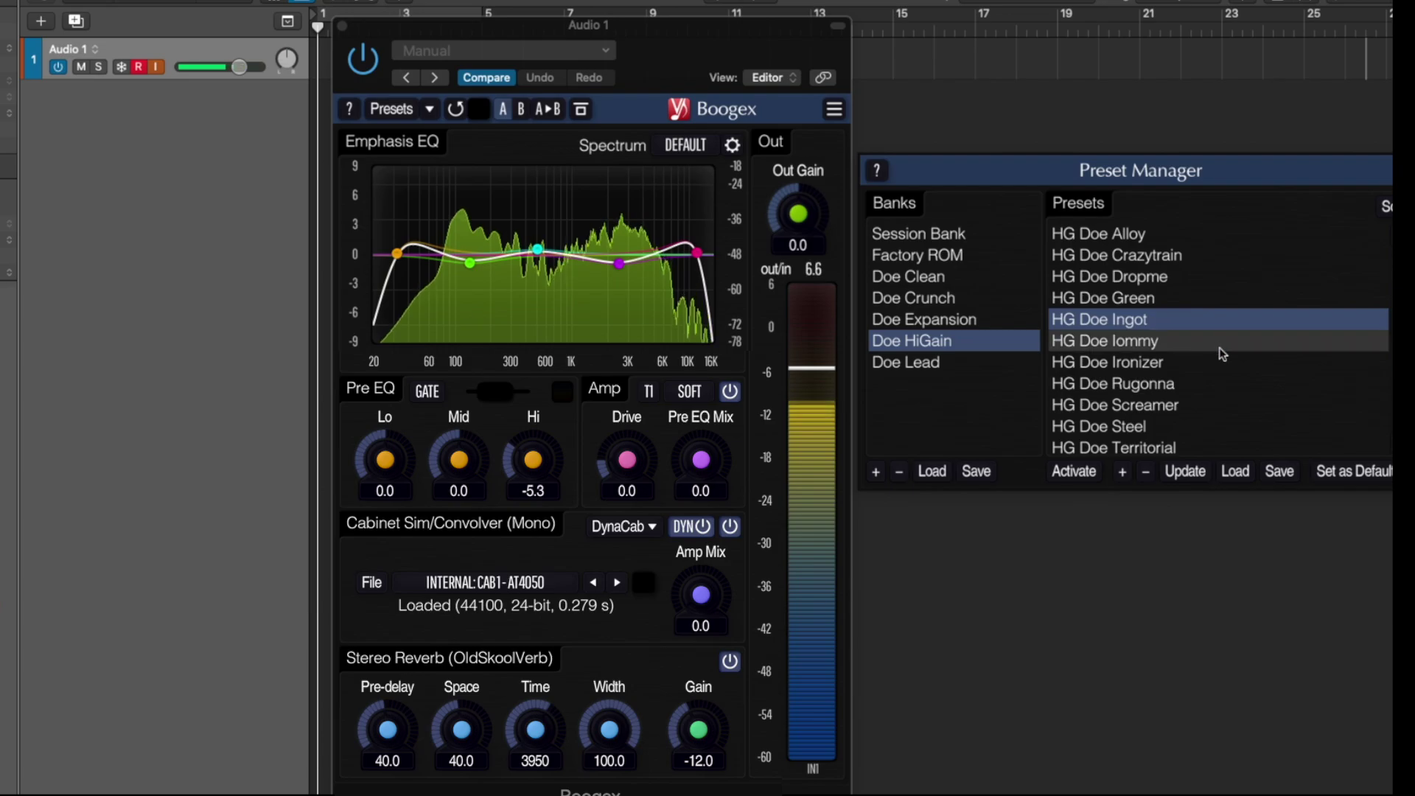
click(1220, 345)
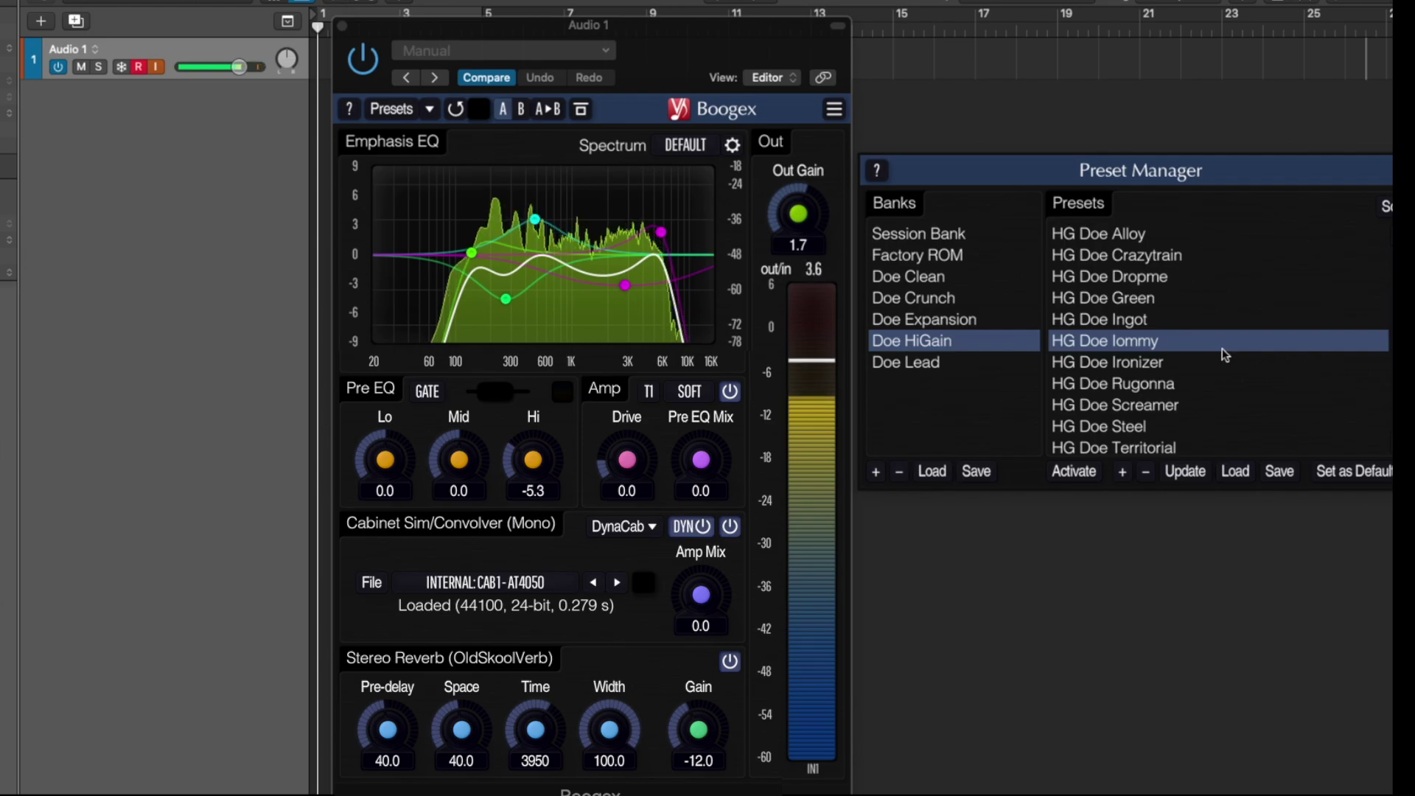
click(1217, 357)
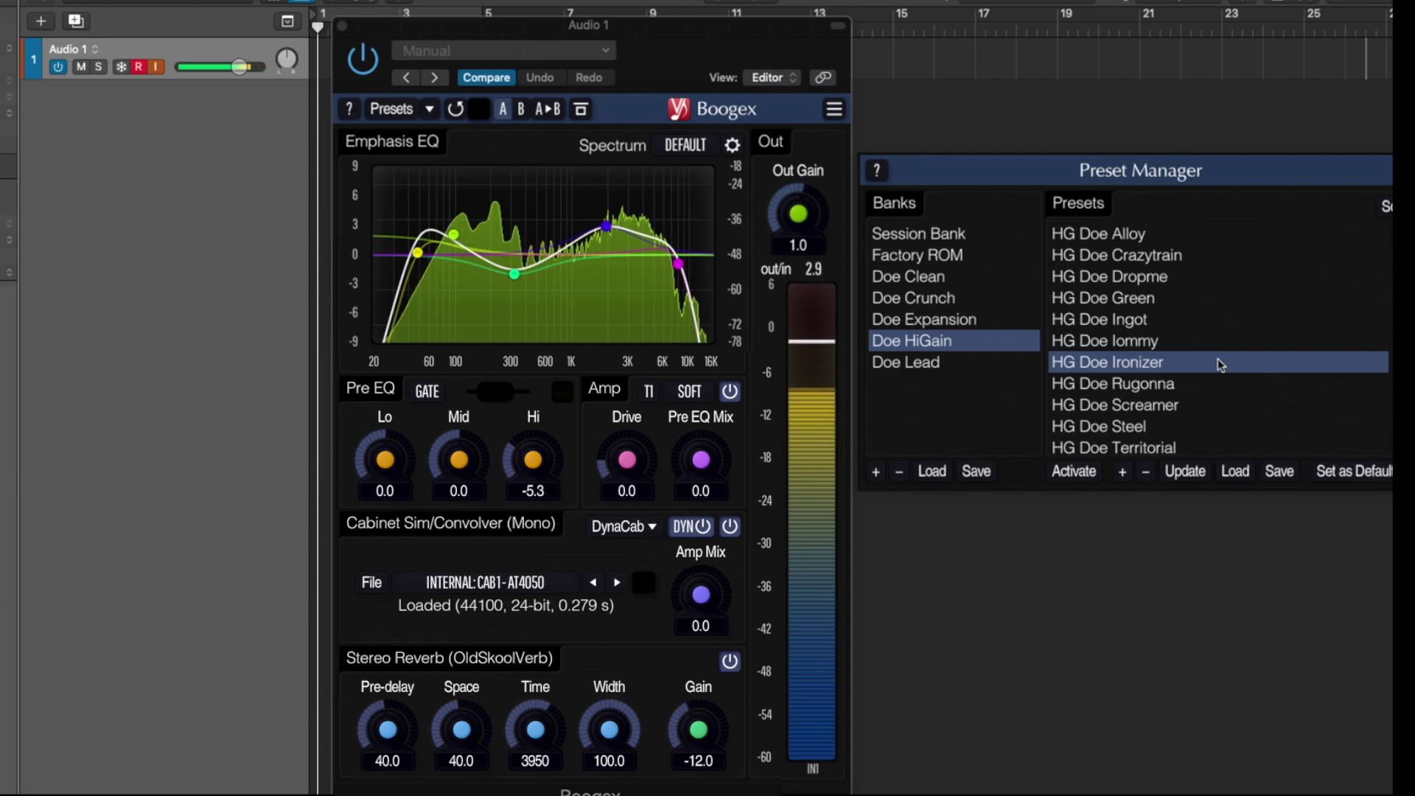
click(1224, 390)
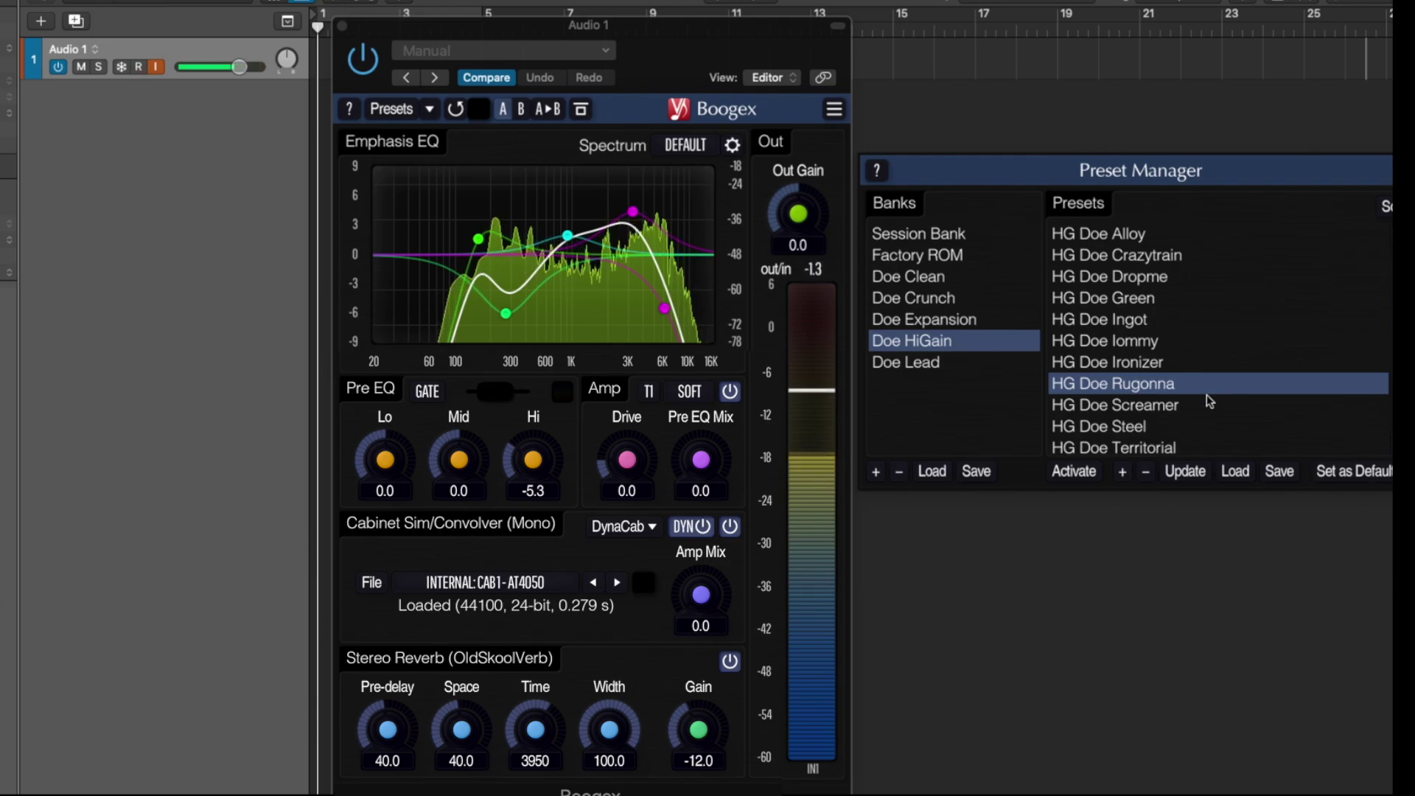
Audition HG Doe Screamer, HG Doe Steel and HG Doe Territorial in turn, leaving the preset names unedited
click(1209, 400)
click(1209, 398)
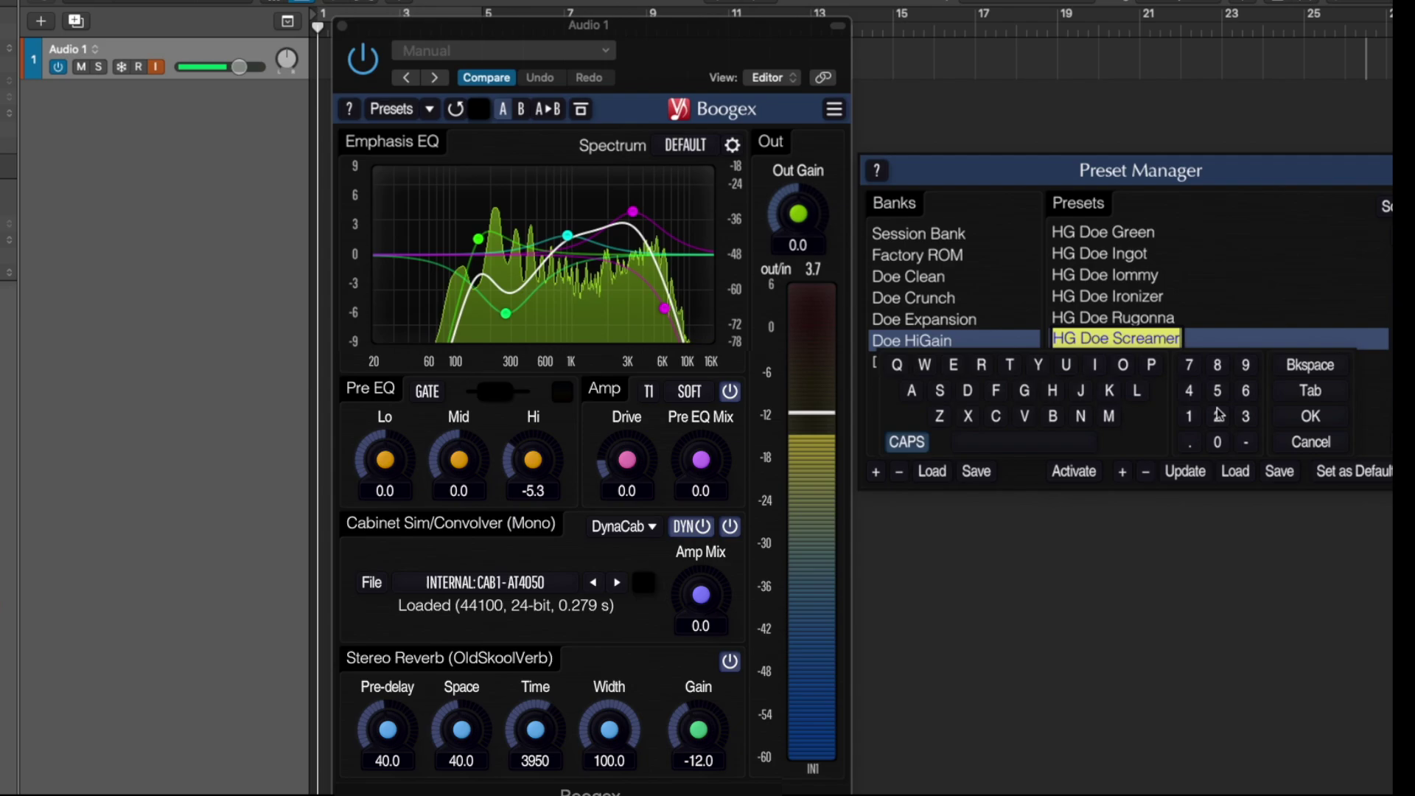
click(1299, 339)
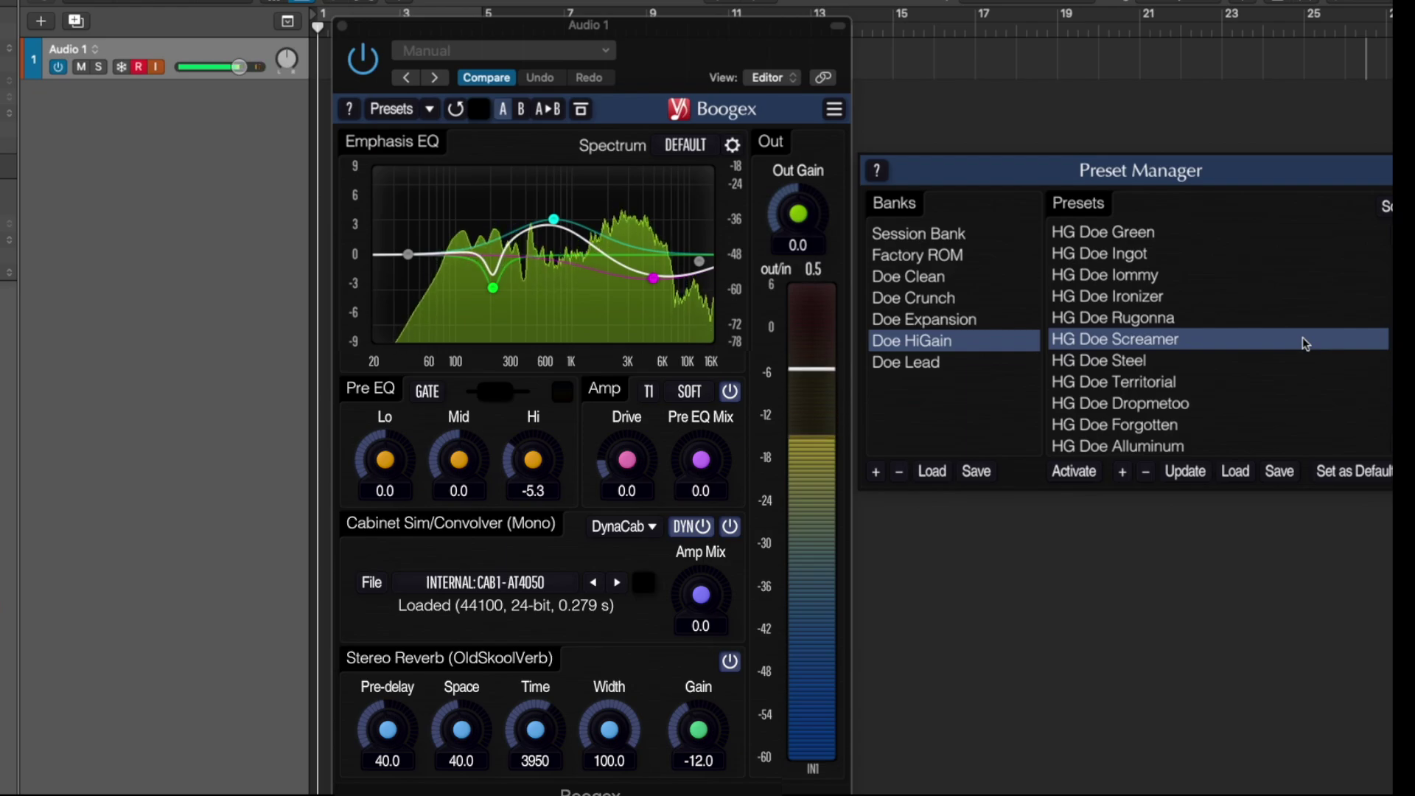
click(1306, 362)
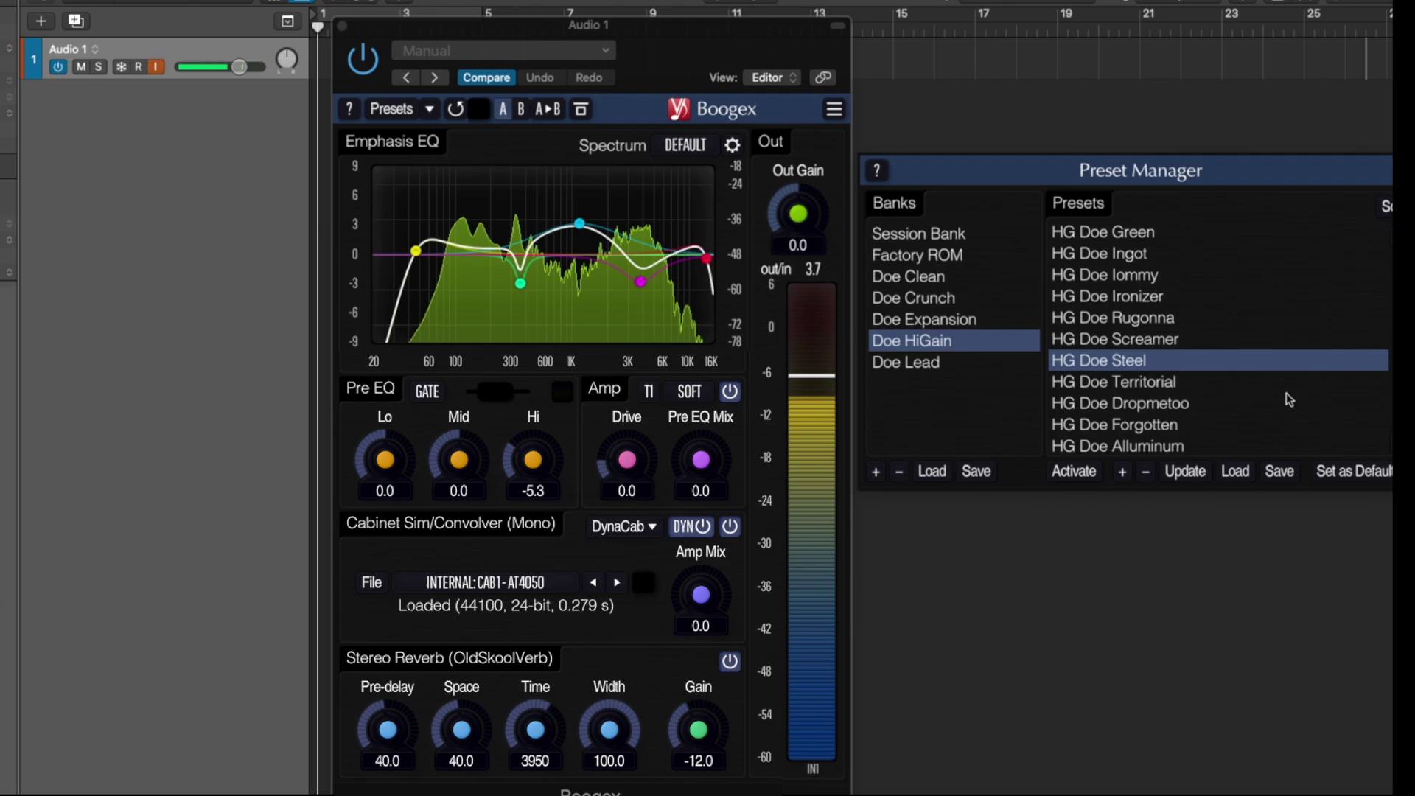
click(1277, 381)
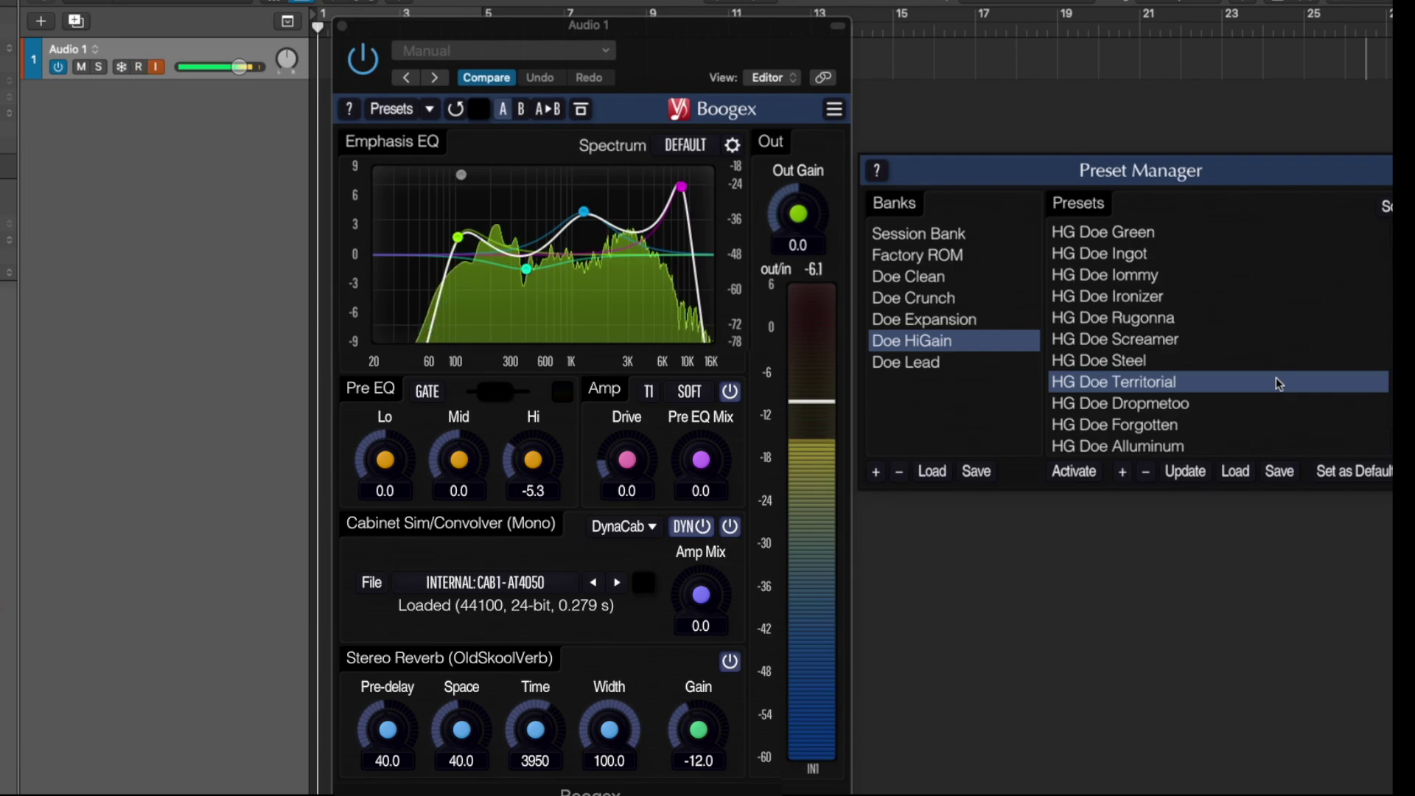
Audition the remaining Doe HiGain presets HG Doe Dropmetoo, HG Doe Forgotten, HG Doe Alluminum and HG Doe Titanium in turn
click(1288, 403)
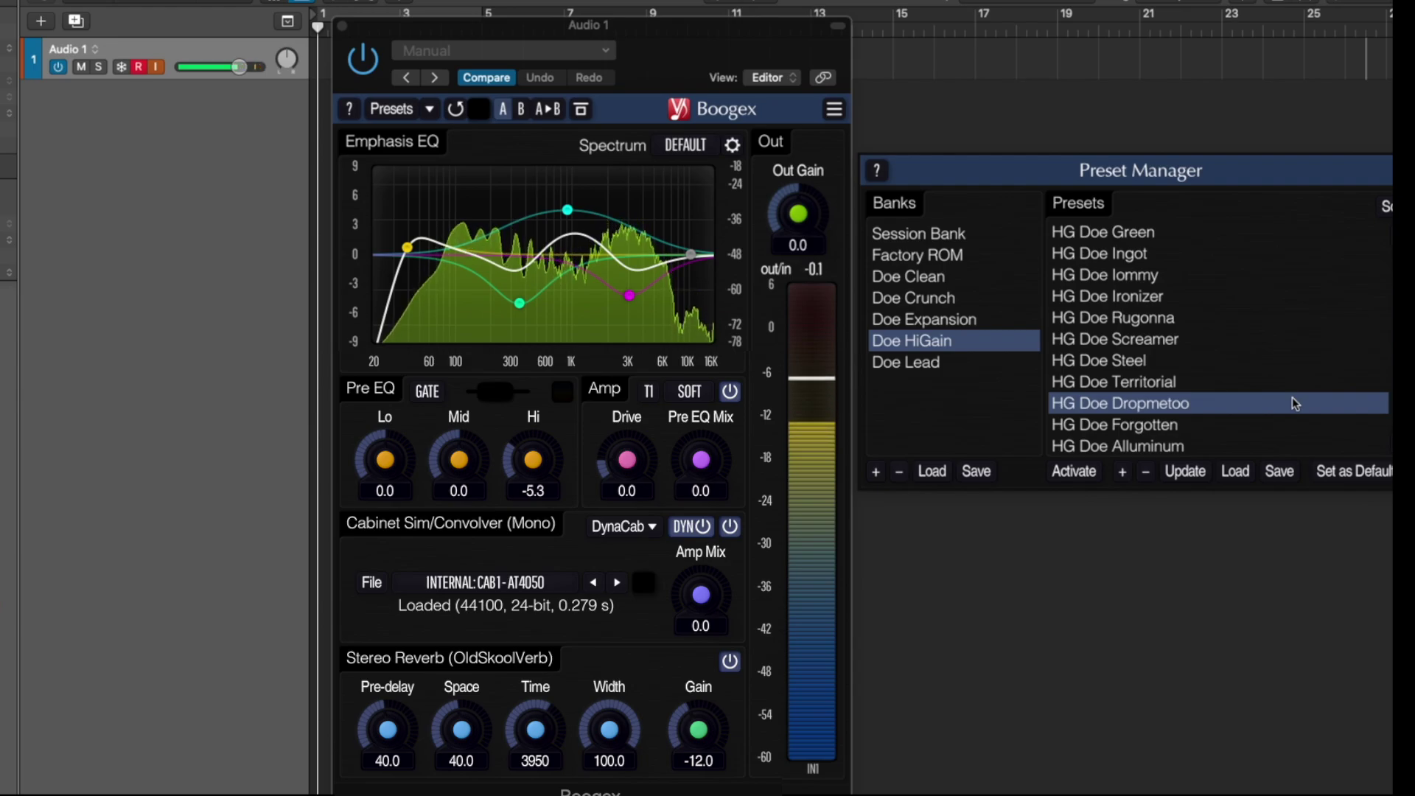
click(1253, 419)
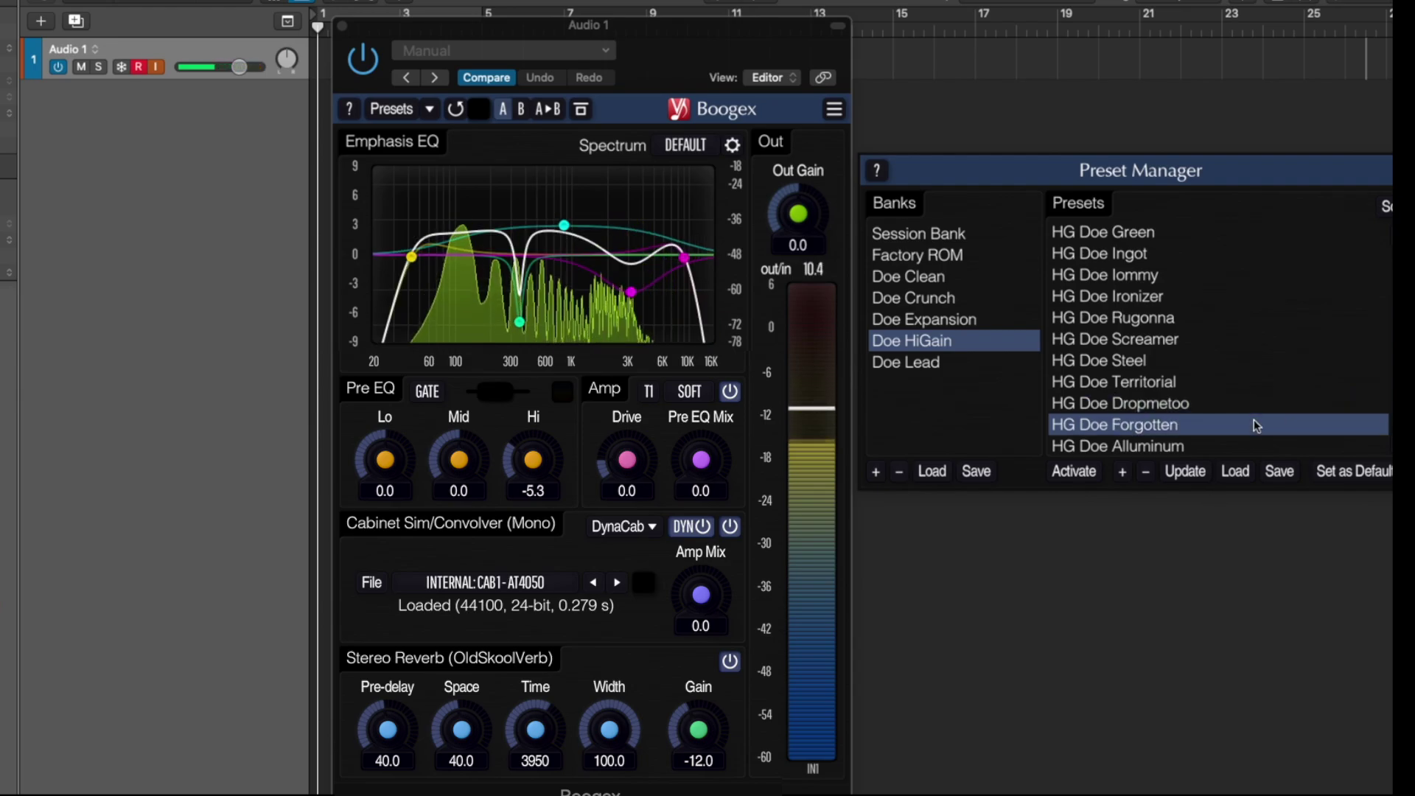
scroll(1253, 419, down, 1)
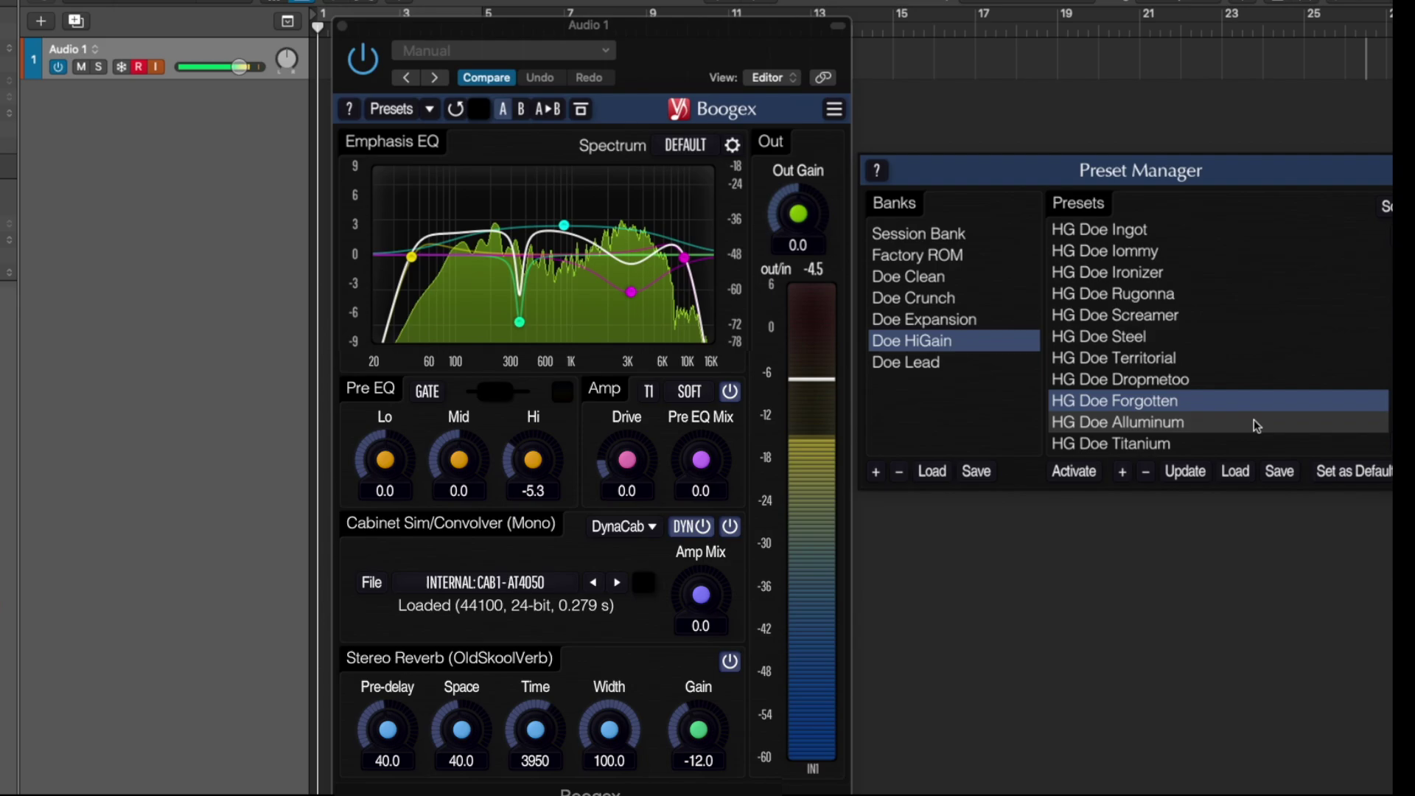
click(1248, 418)
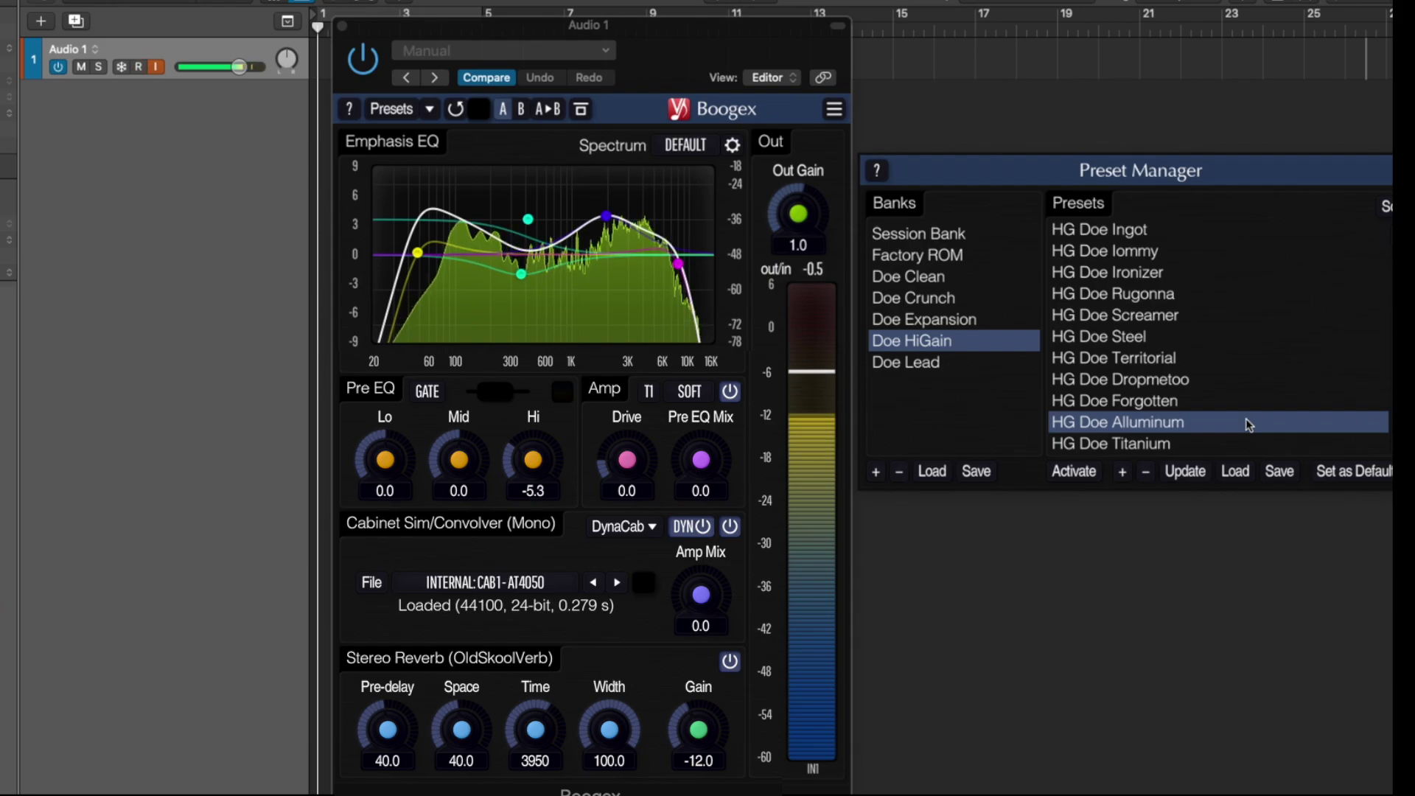
click(1250, 440)
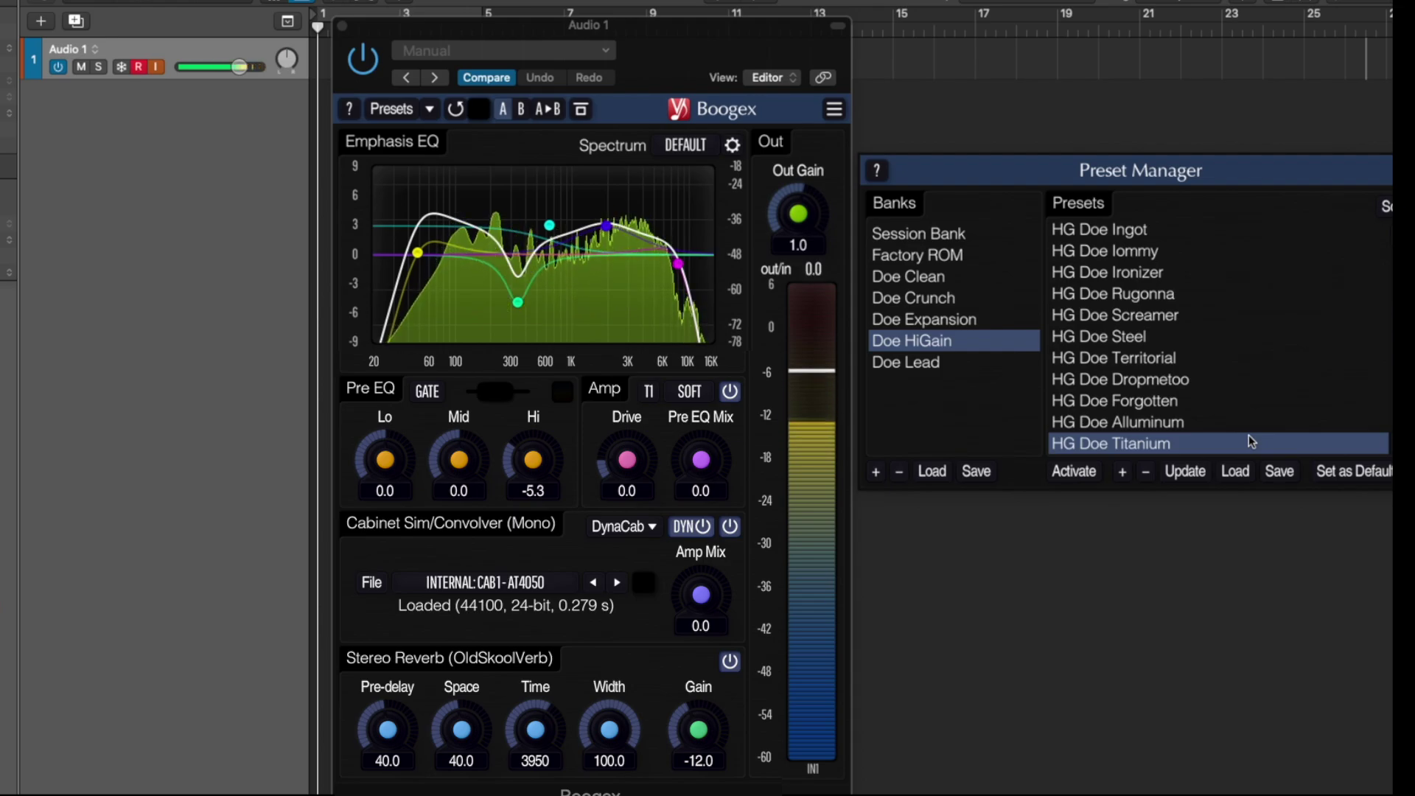
Switch to the Doe Lead bank and audition LD Doe 1968, LD Doe Auditorium, LD Doe Carlos and LD Doe Cleanloud
click(955, 362)
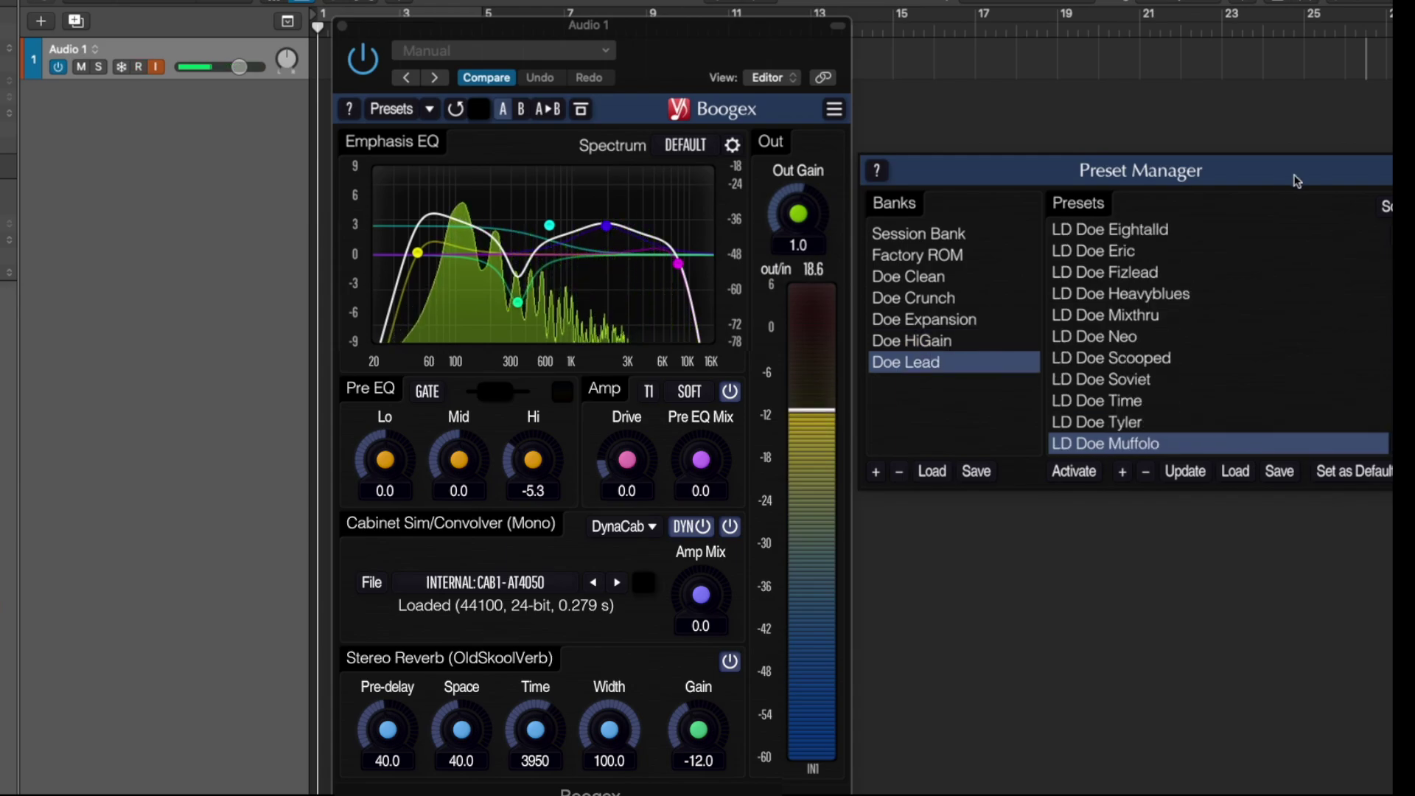
scroll(1212, 237, up, 2)
click(1212, 234)
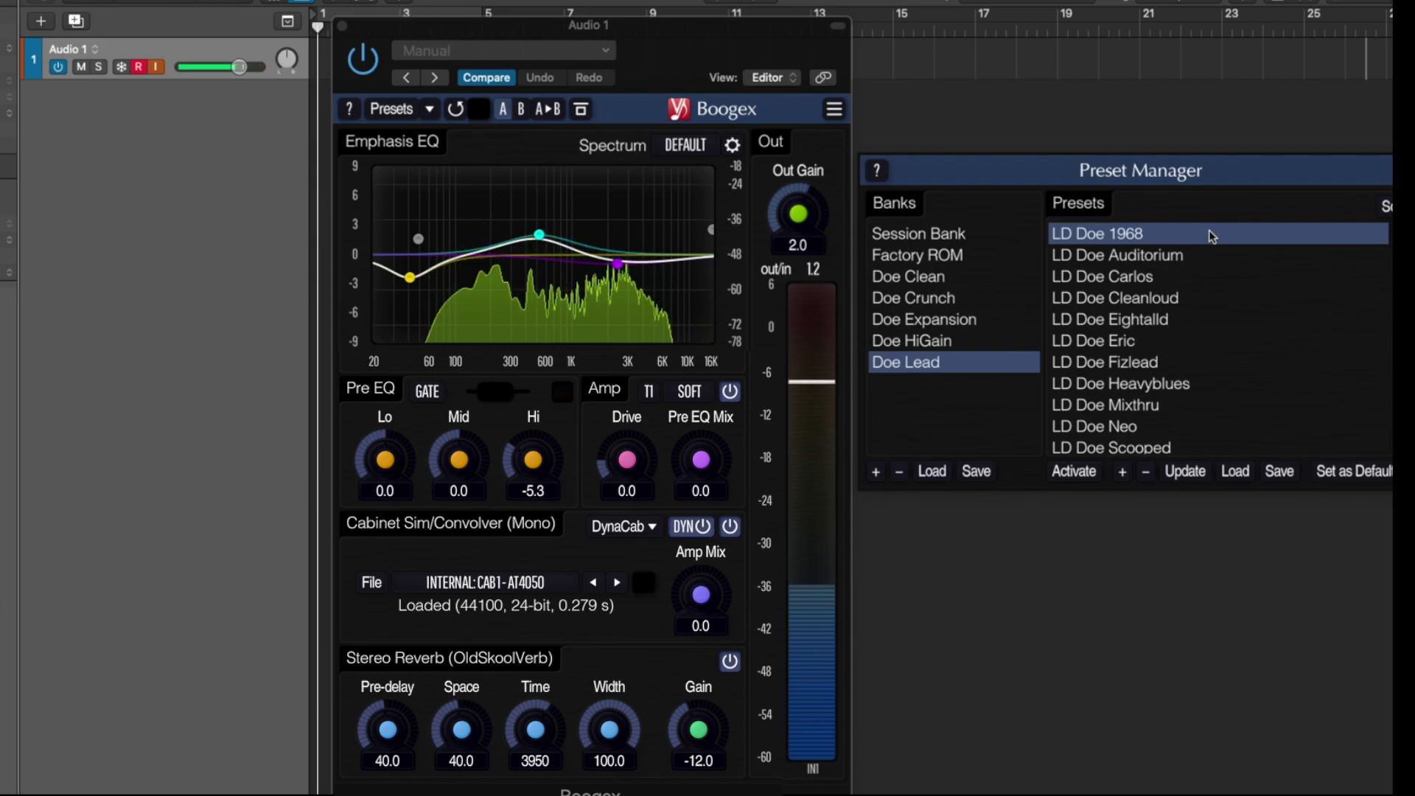
click(1226, 252)
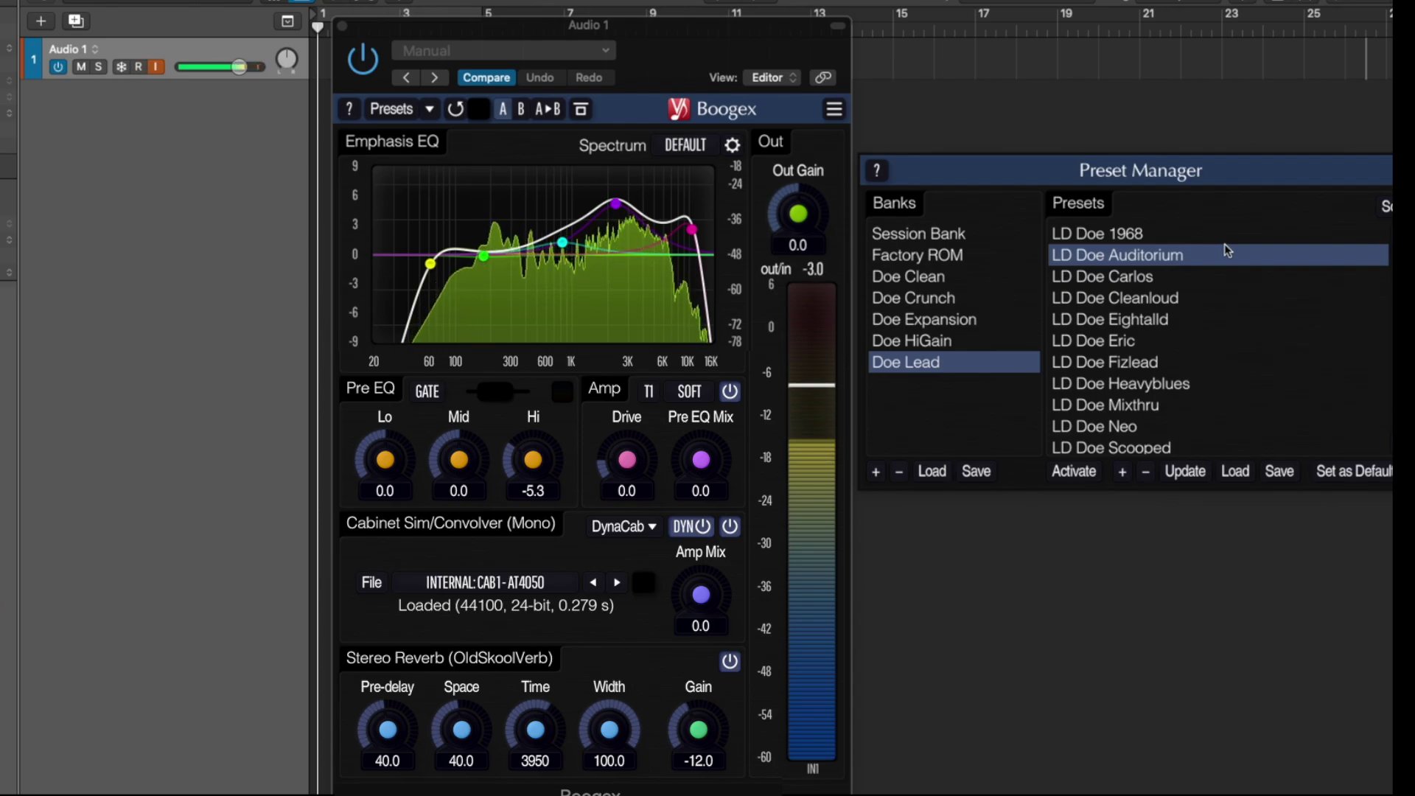
click(1229, 281)
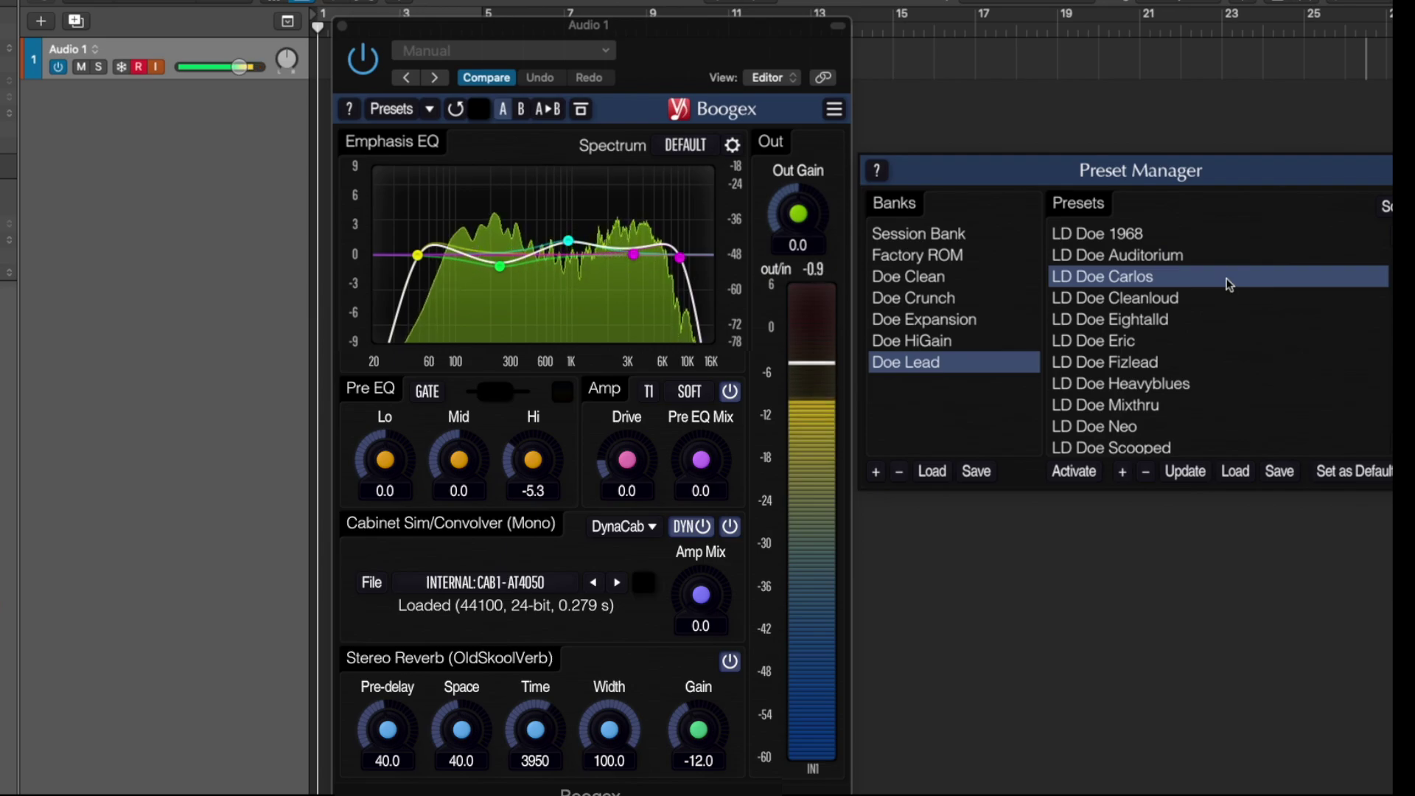
click(1212, 298)
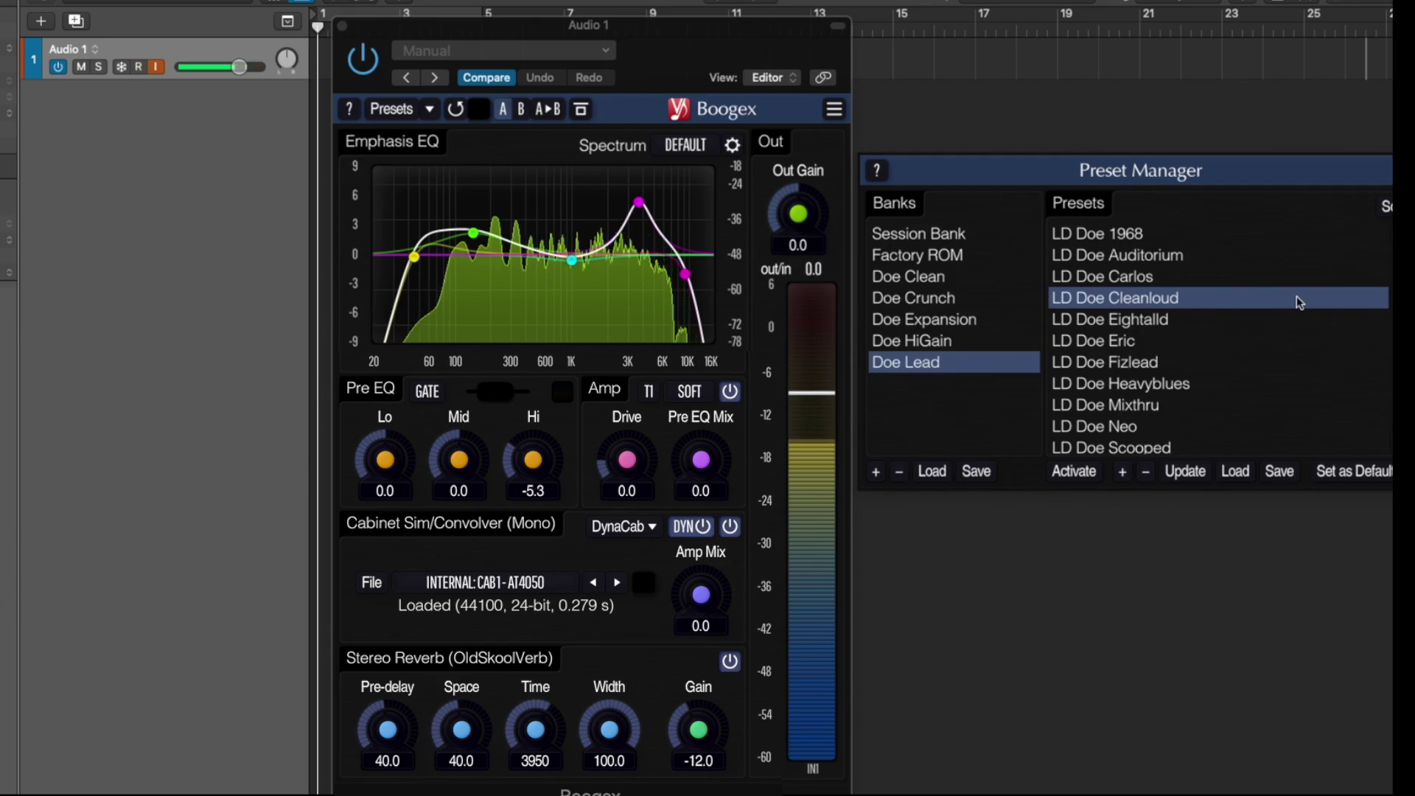
Audition LD Doe Eightalld, LD Doe Eric, LD Doe Fizlead, LD Doe Heavyblues and LD Doe Mixthru in turn
click(1275, 310)
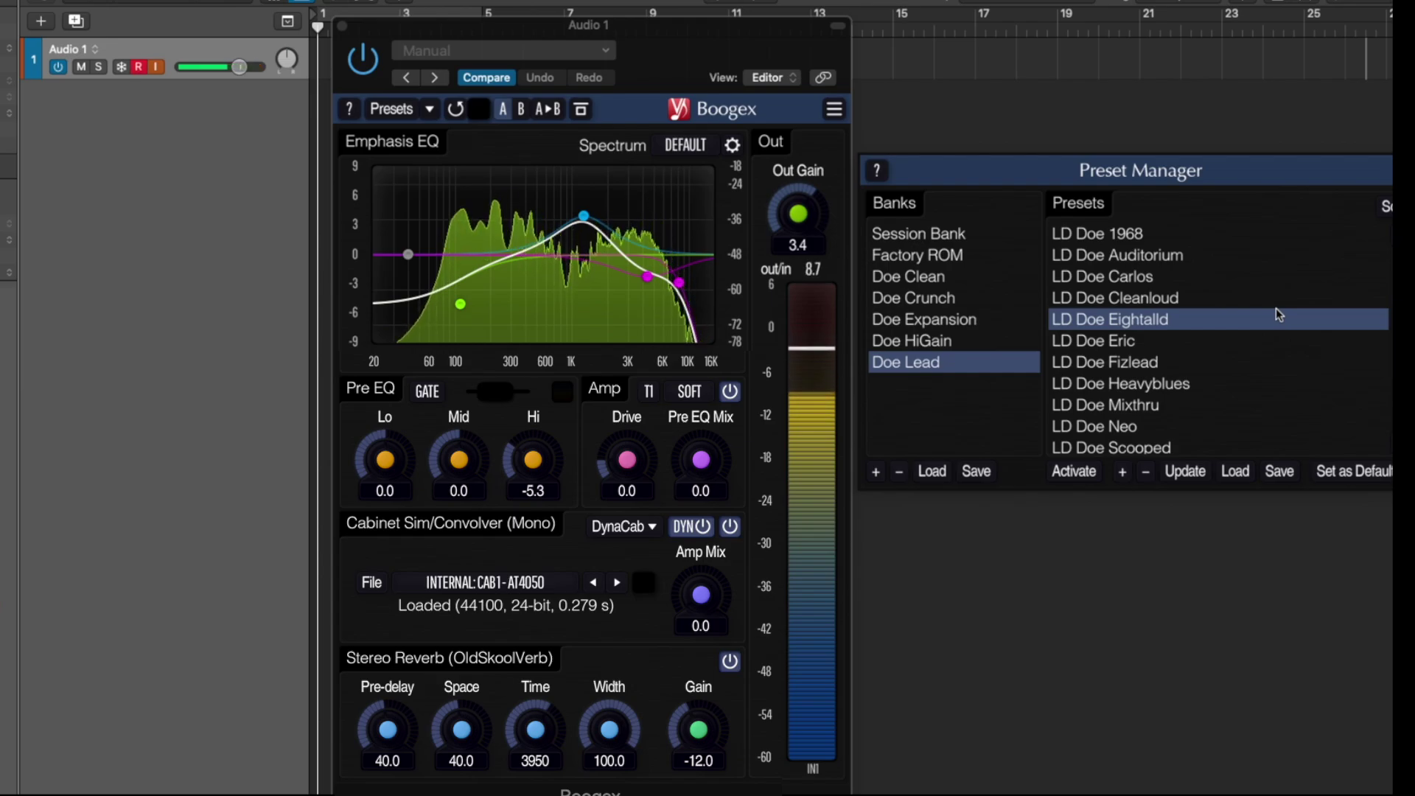
double_click(1286, 341)
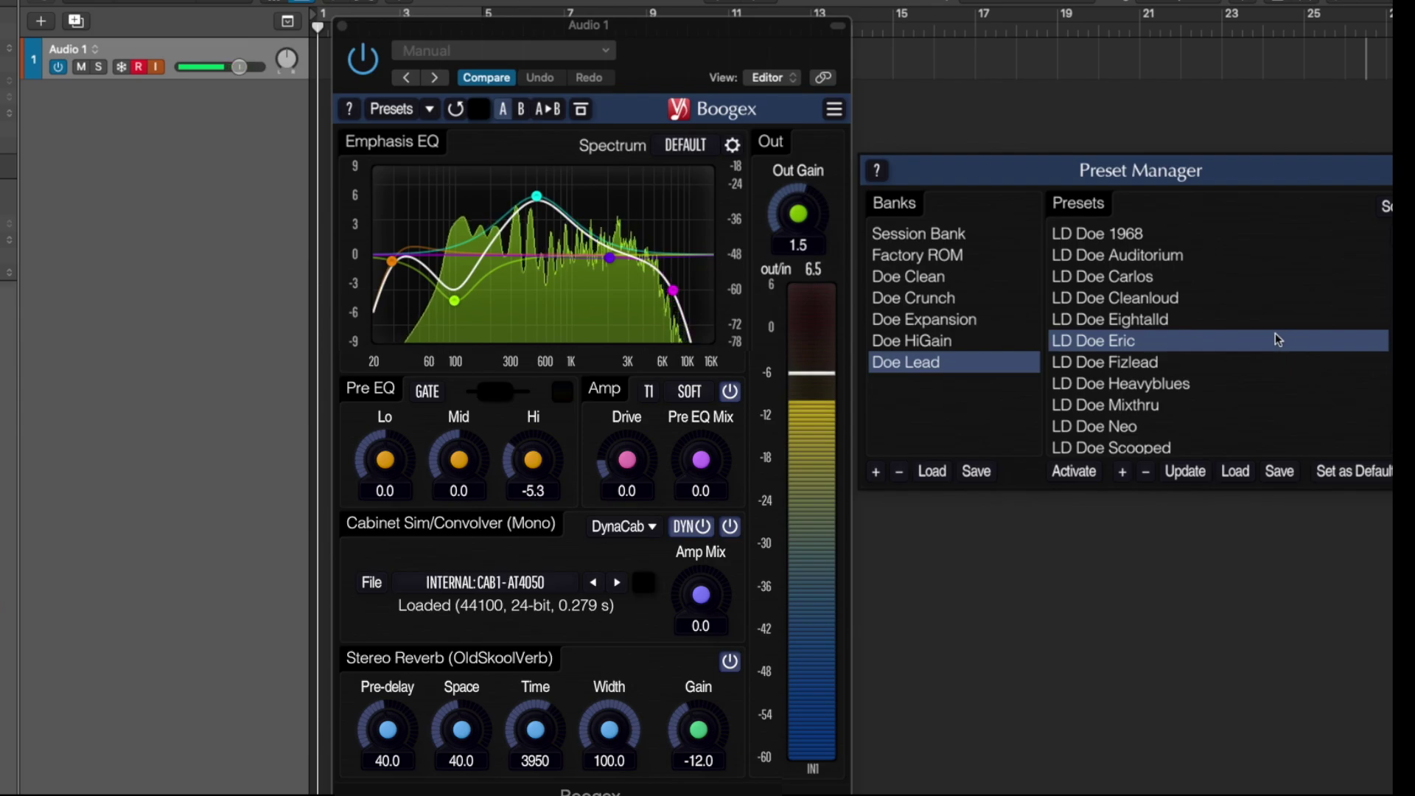
click(1274, 361)
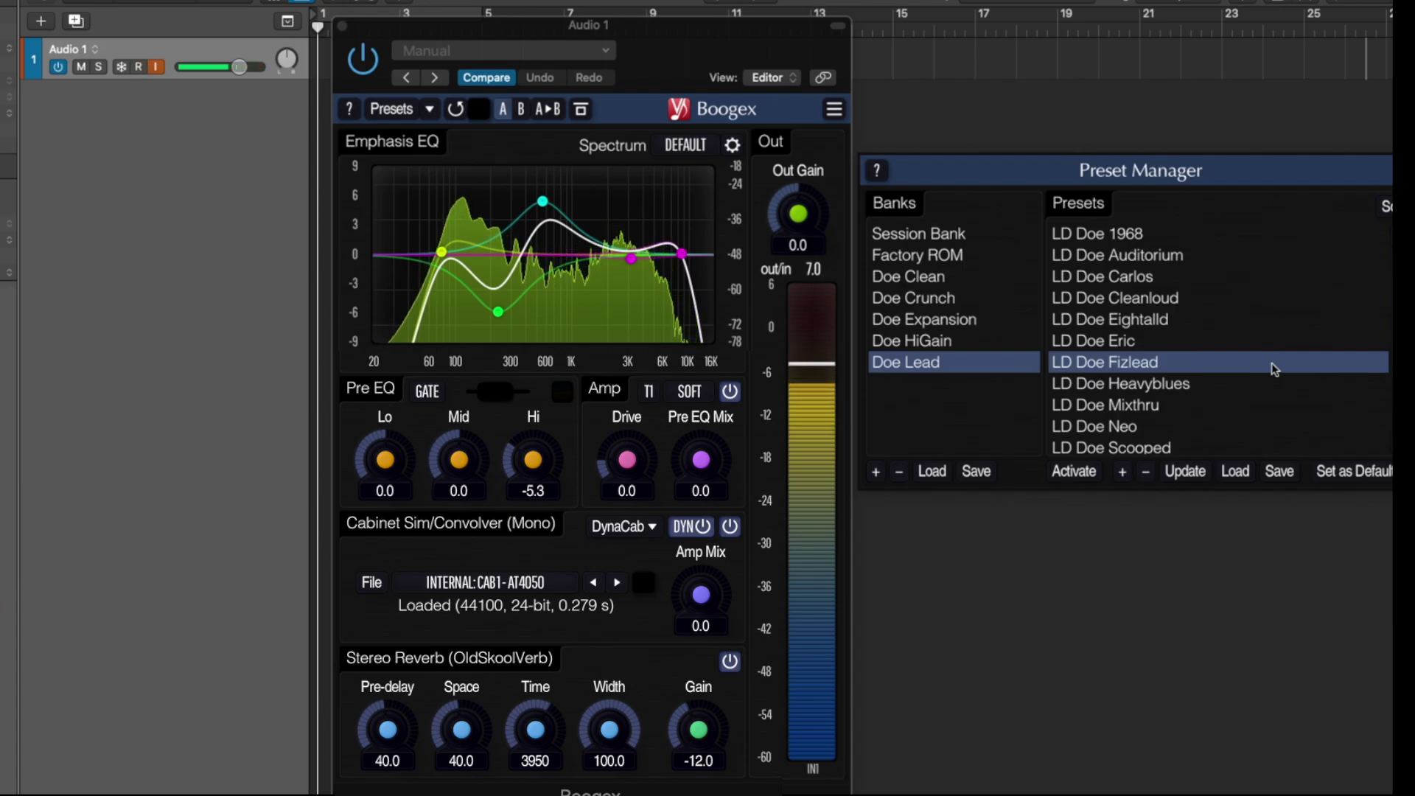
click(1248, 382)
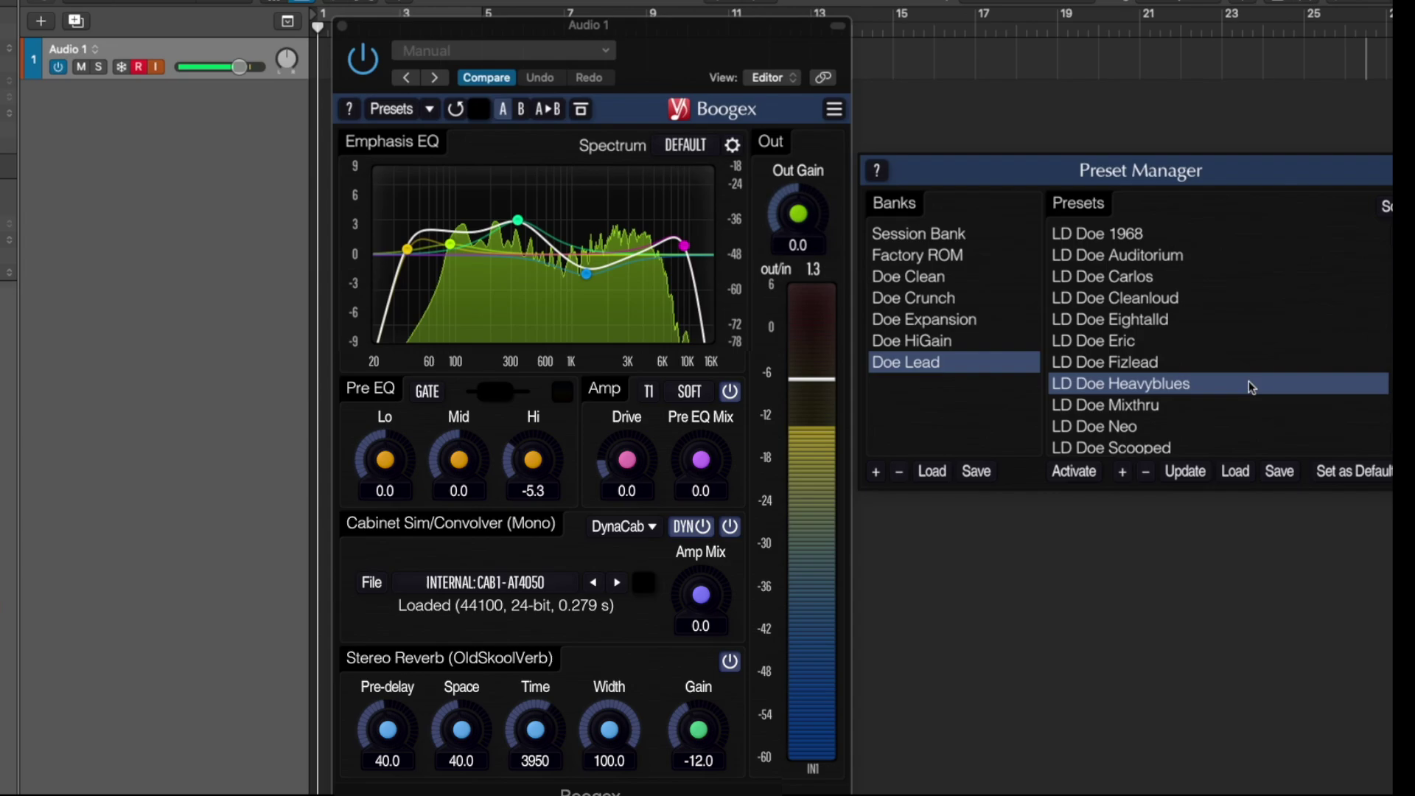
click(1240, 407)
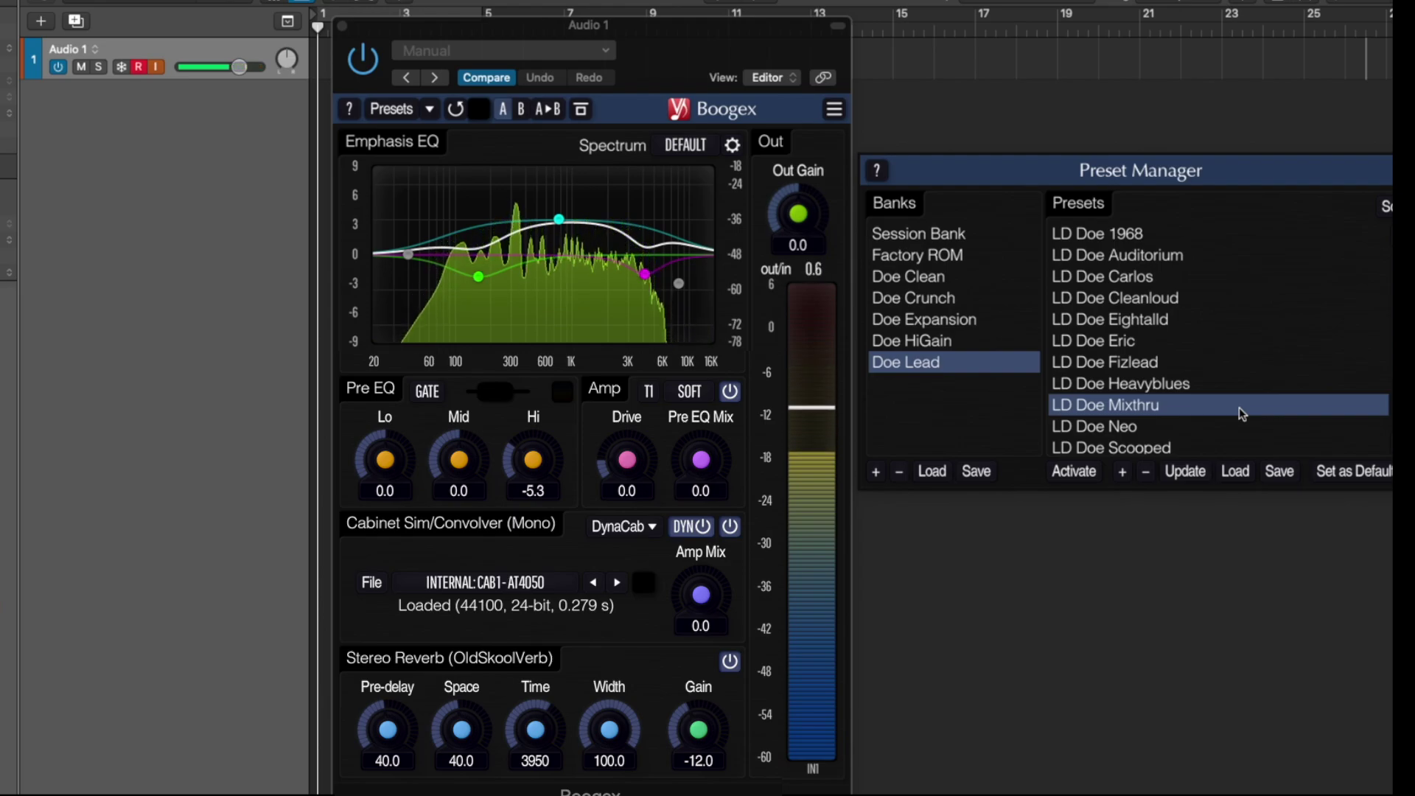
Audition the Doe Lead presets LD Doe Neo and LD Doe Scooped, leaving the preset names unedited
click(1314, 426)
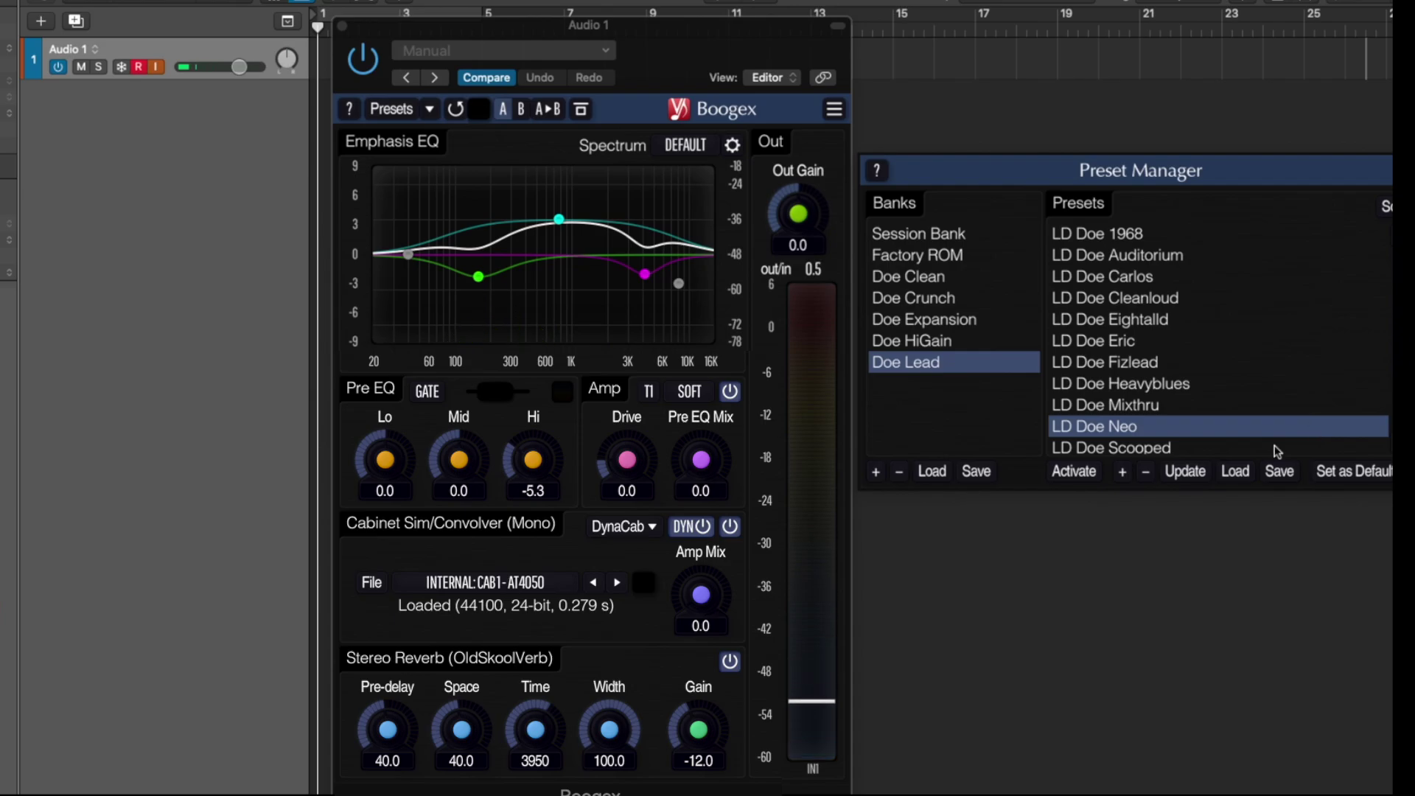
click(1271, 445)
click(1277, 428)
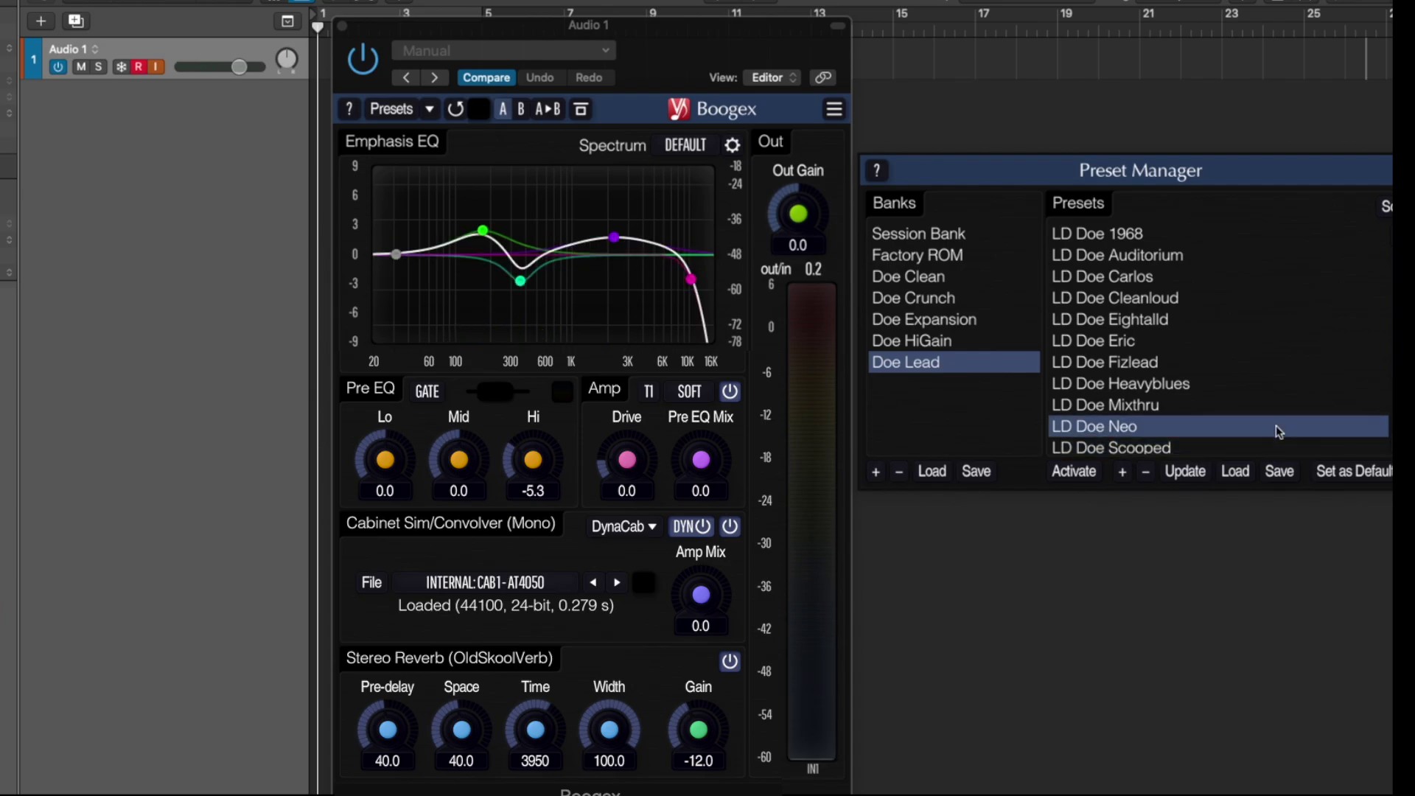
double_click(1275, 426)
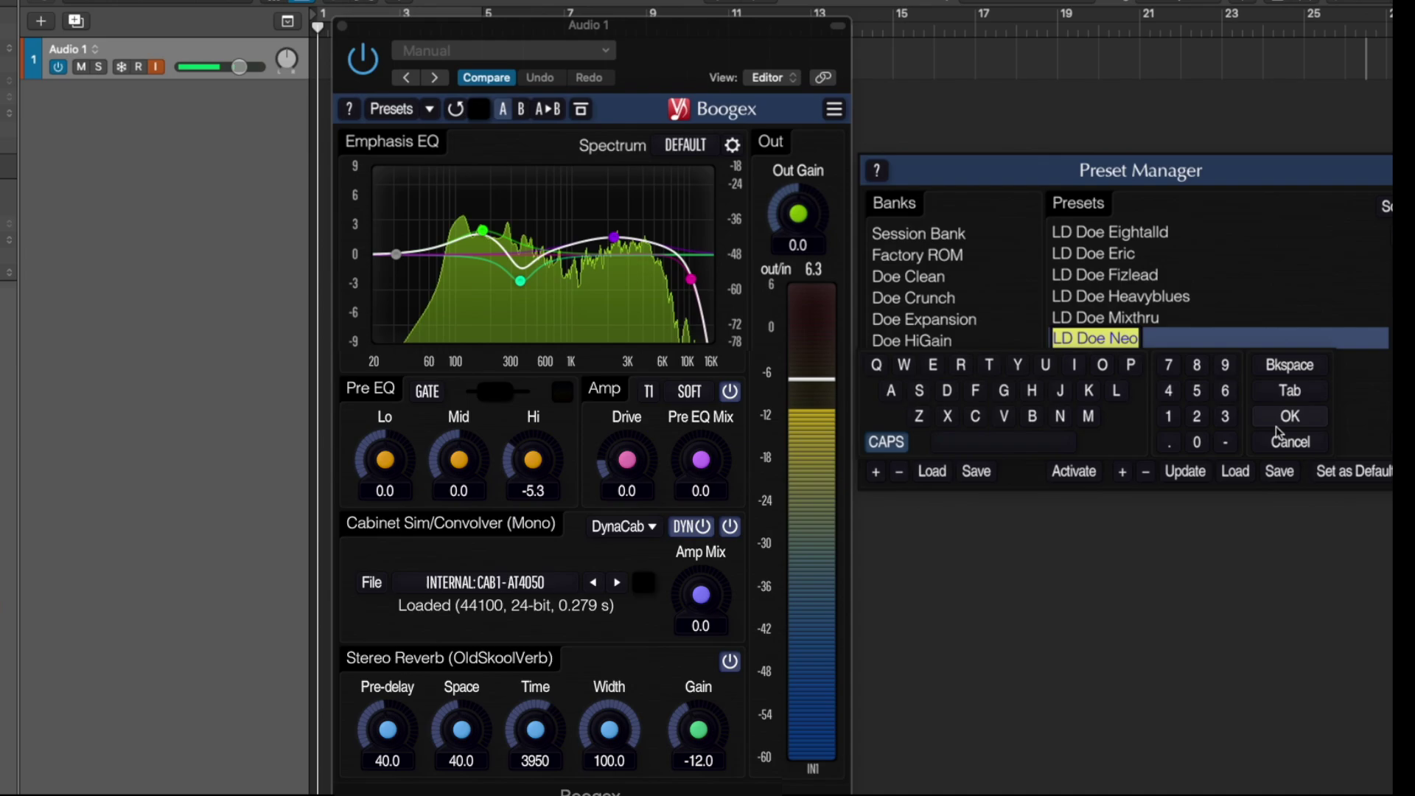
click(1275, 426)
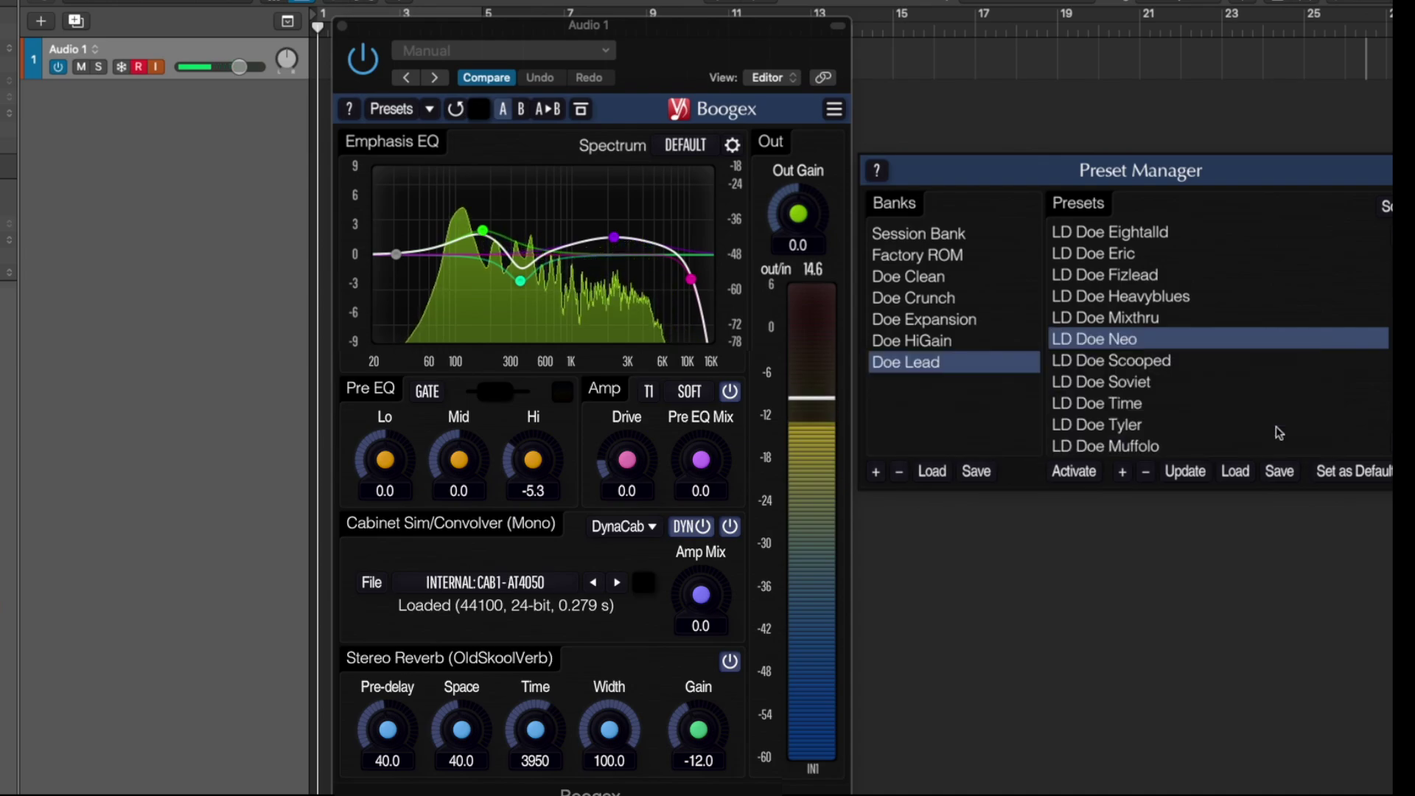
click(1275, 364)
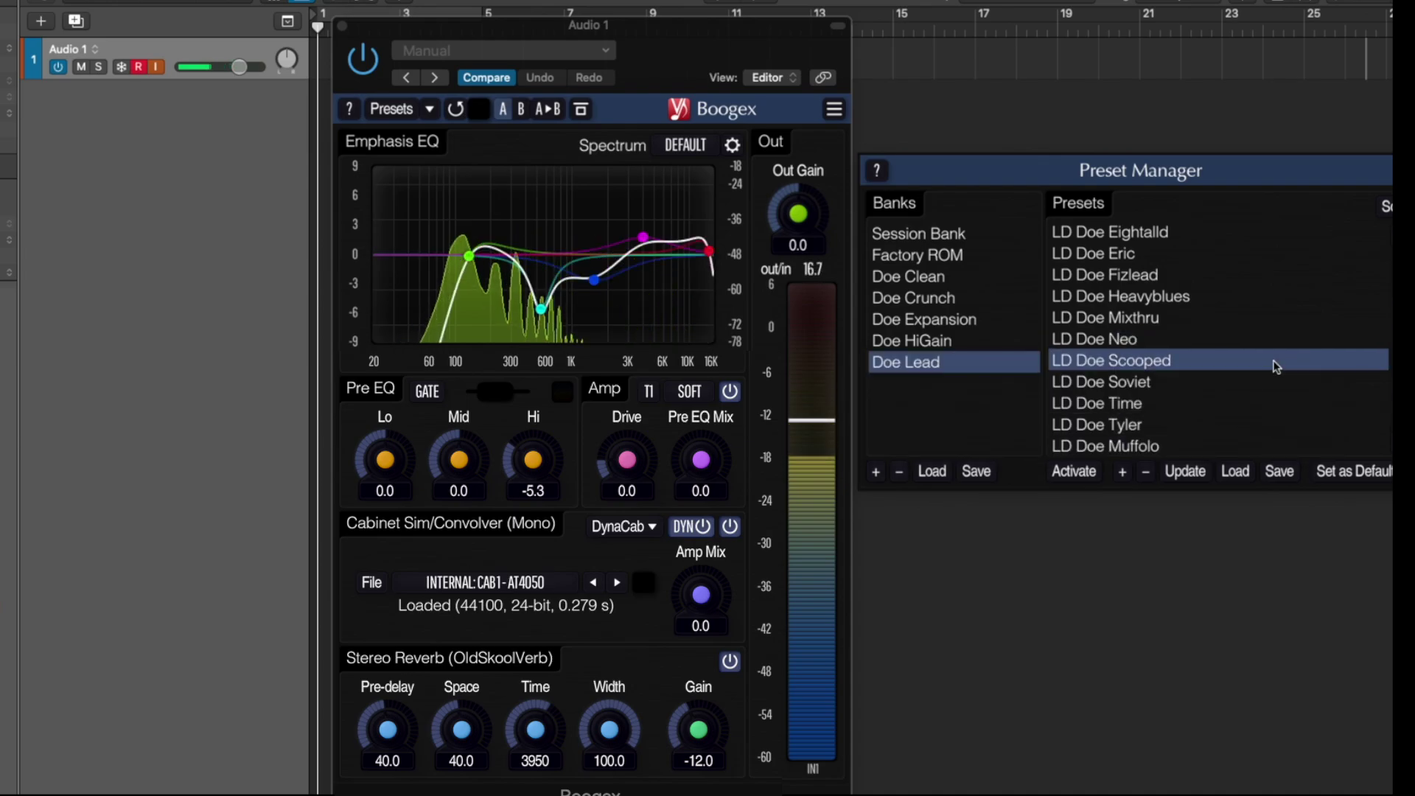
double_click(1275, 366)
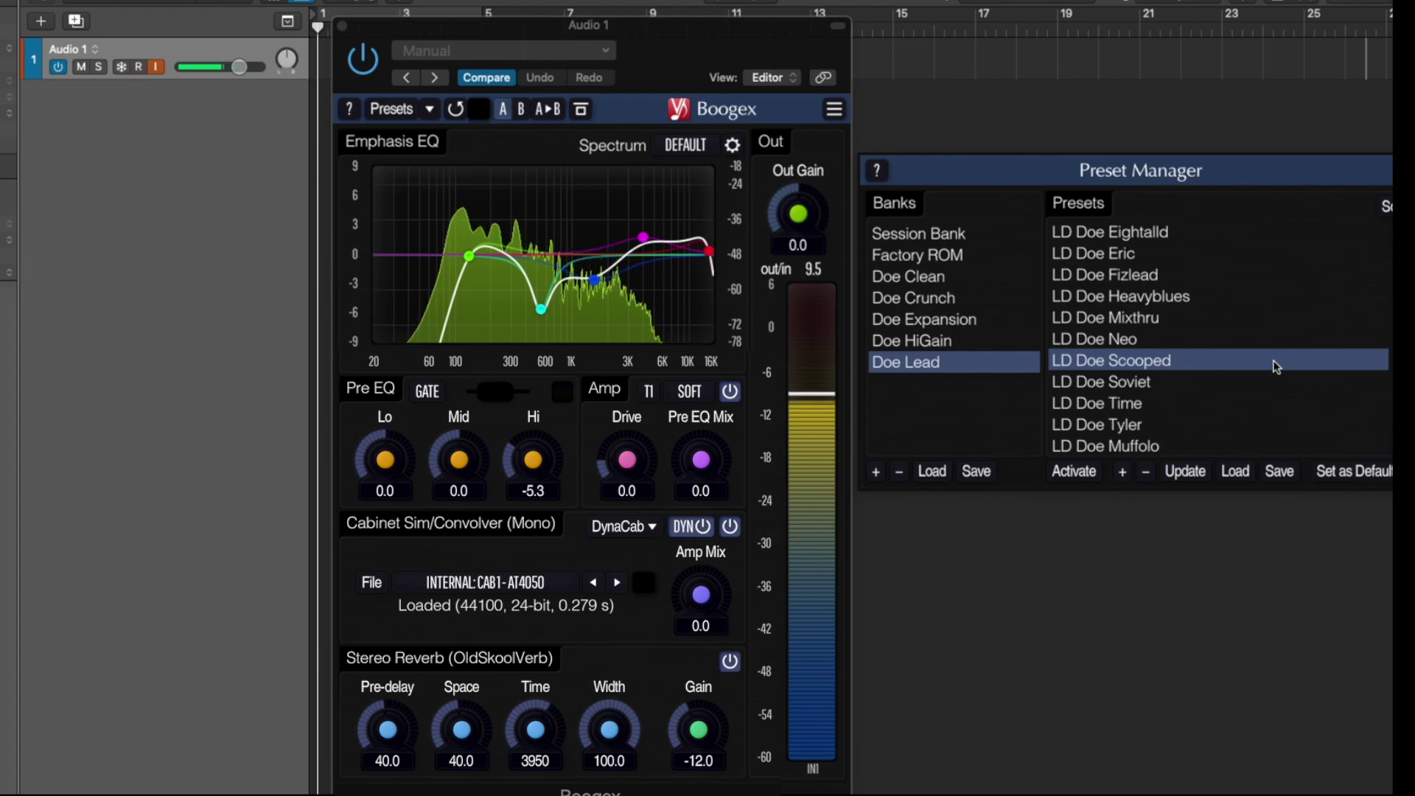
Audition the last Doe Lead presets LD Doe Soviet, LD Doe Time, LD Doe Tyler and LD Doe Muffolo in turn
click(1245, 388)
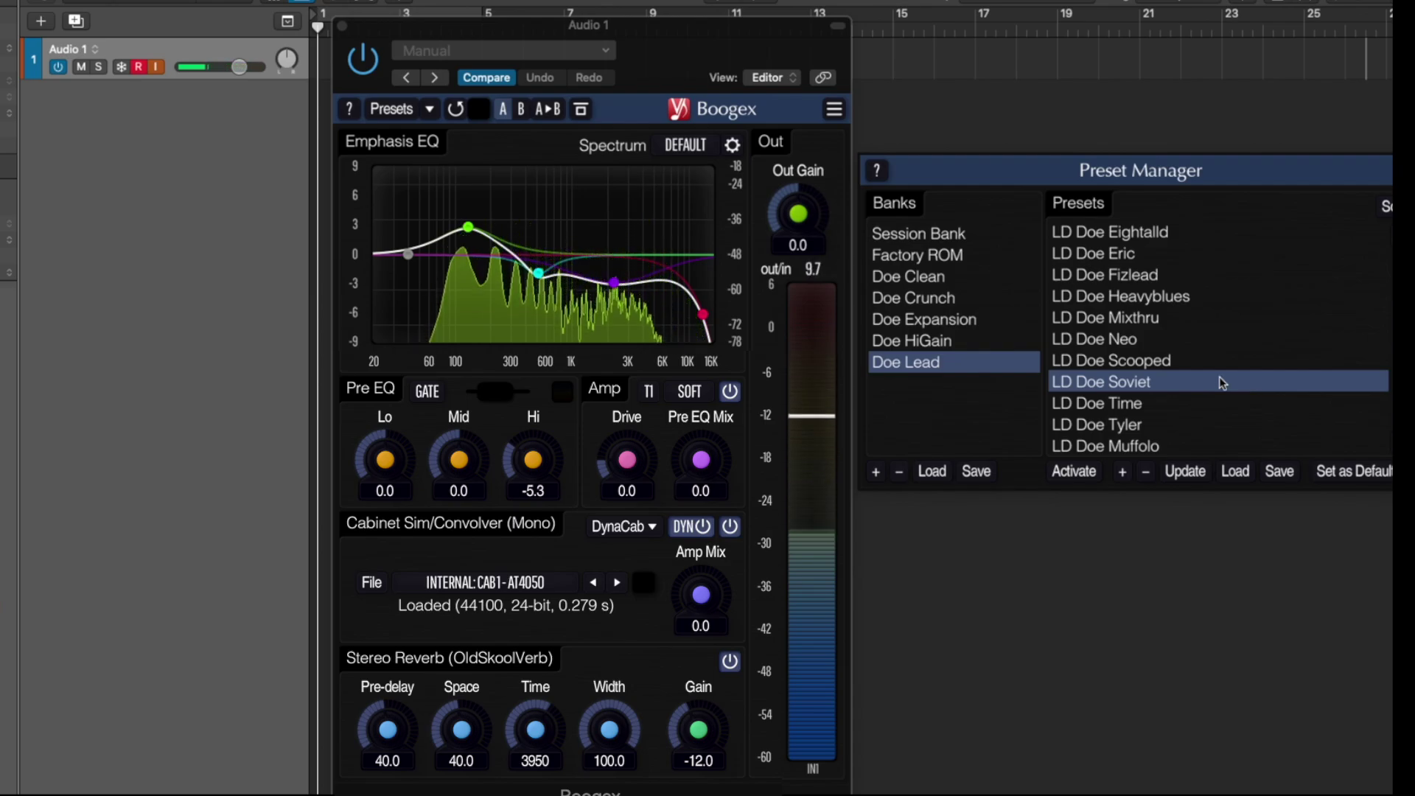
click(1223, 403)
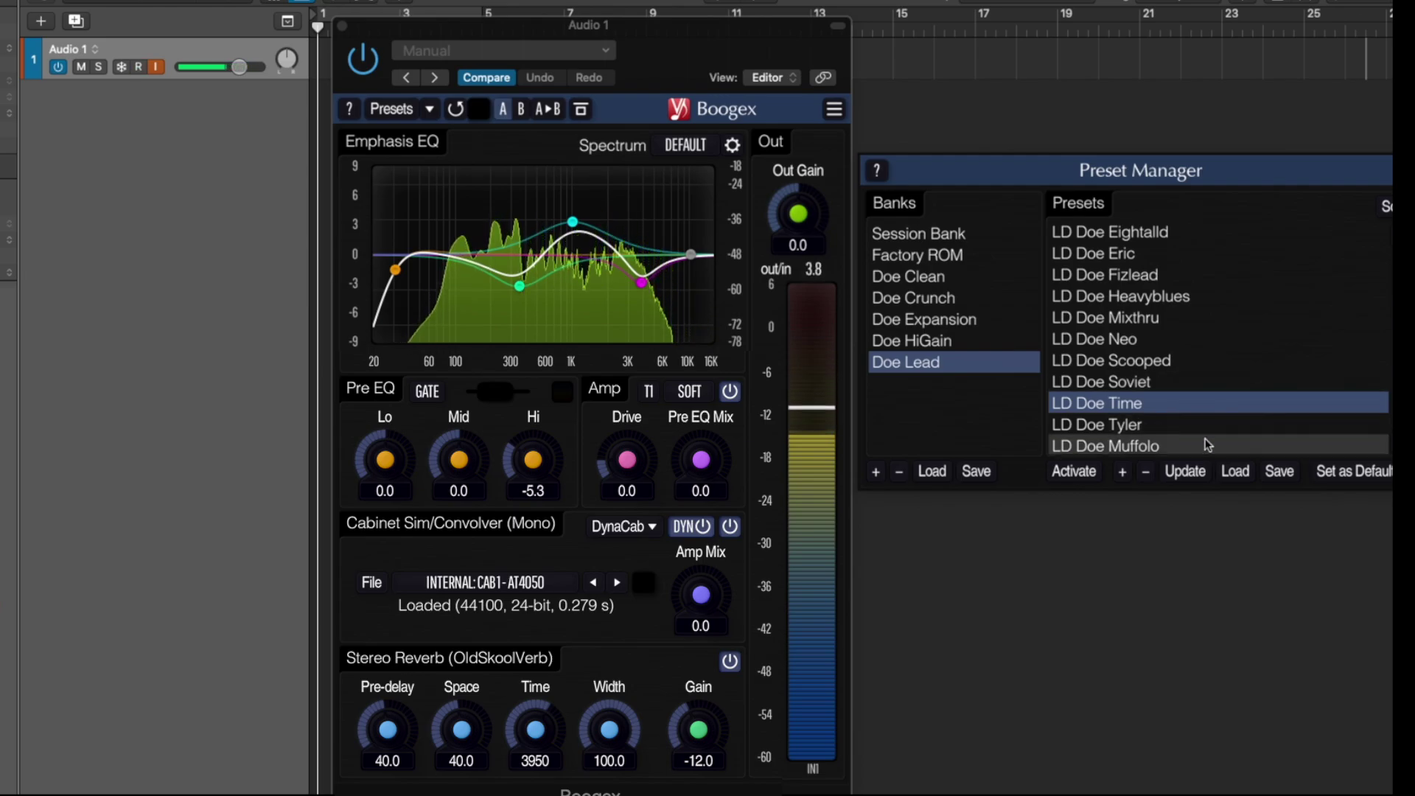
click(1222, 424)
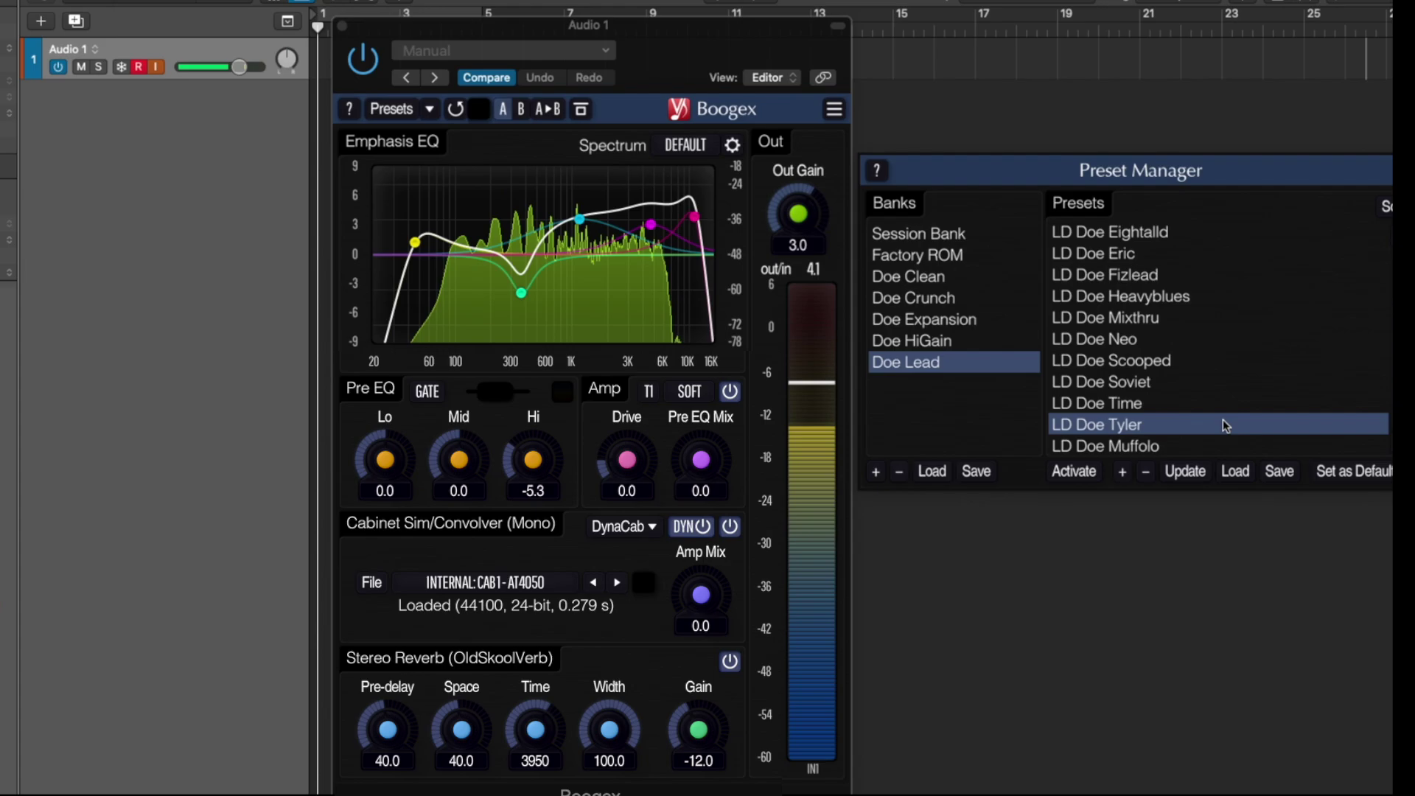
click(1249, 445)
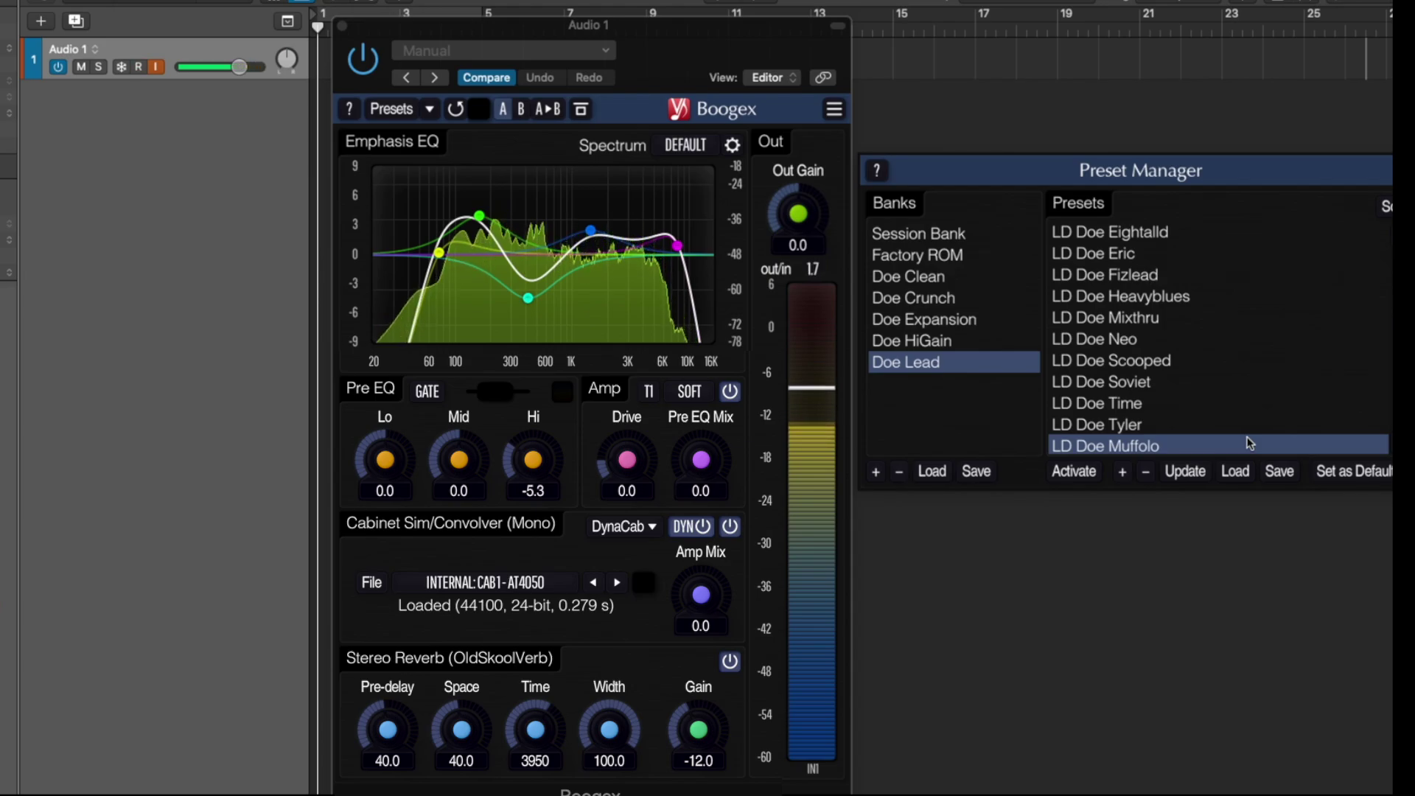
scroll(1246, 409, down, 1)
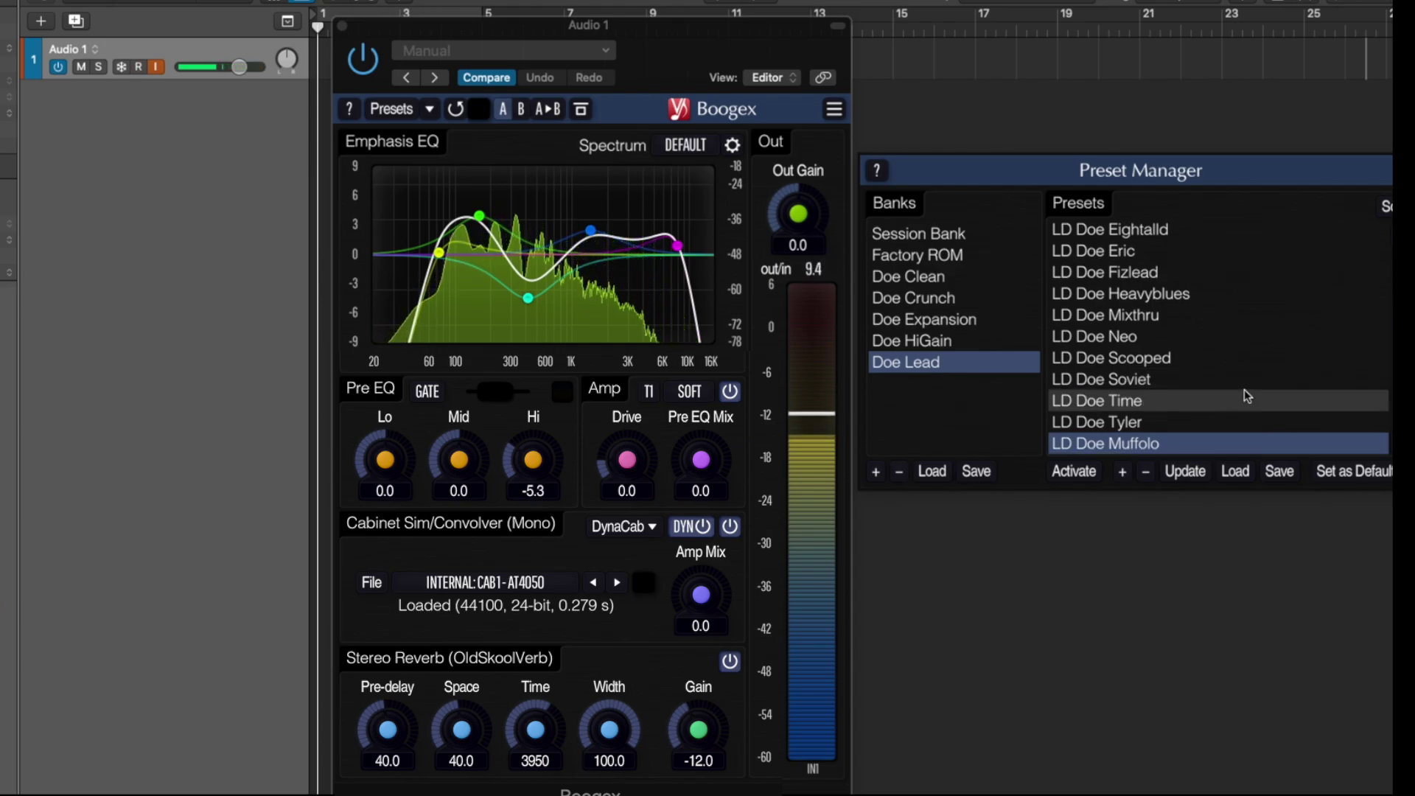